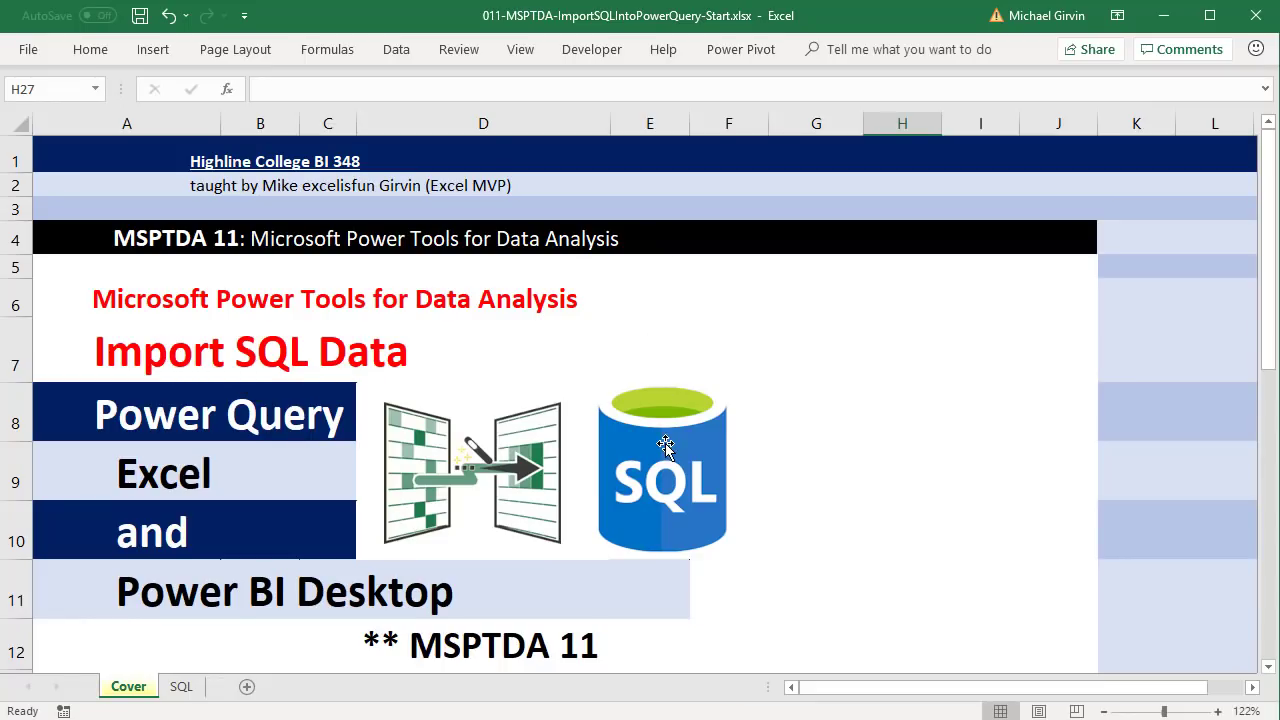
- Switch from the Cover sheet to the SQL sheet with the database connection notes
key("ctrl+Page_Down")
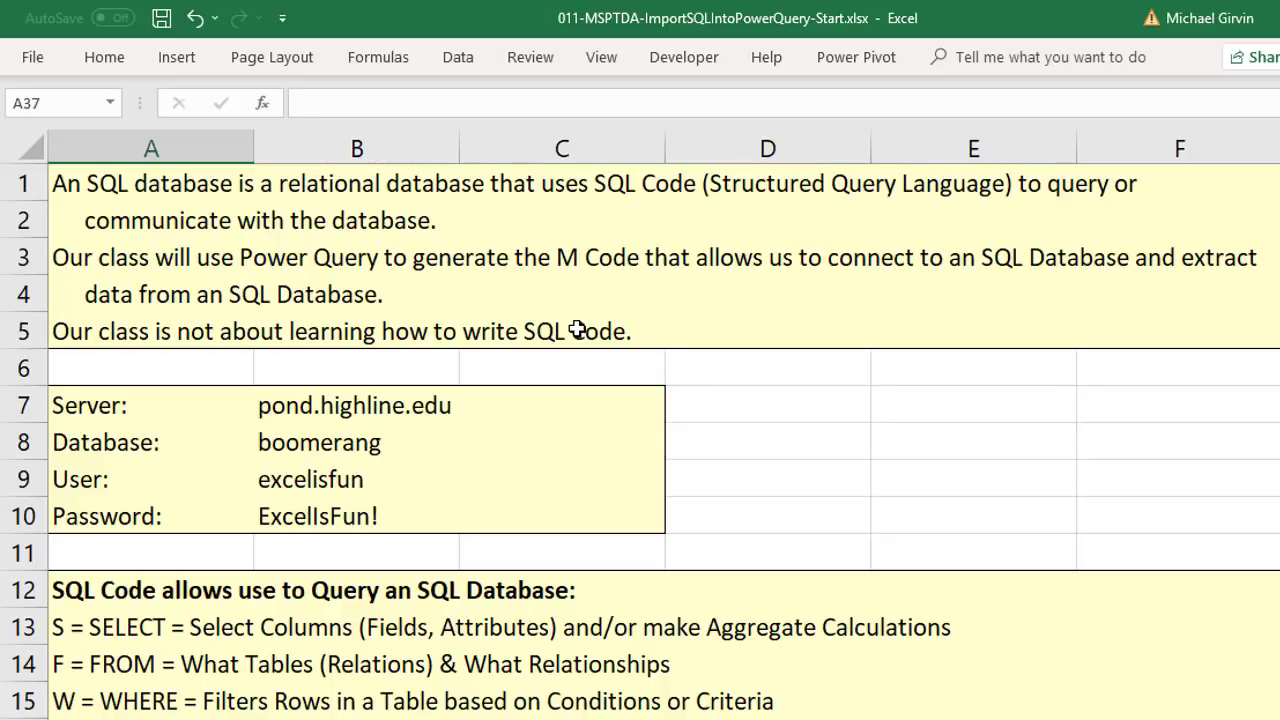
- Bring up SQL Server Management Studio with the fTransactions SELECT TOP 1000 results
key("alt+Tab")
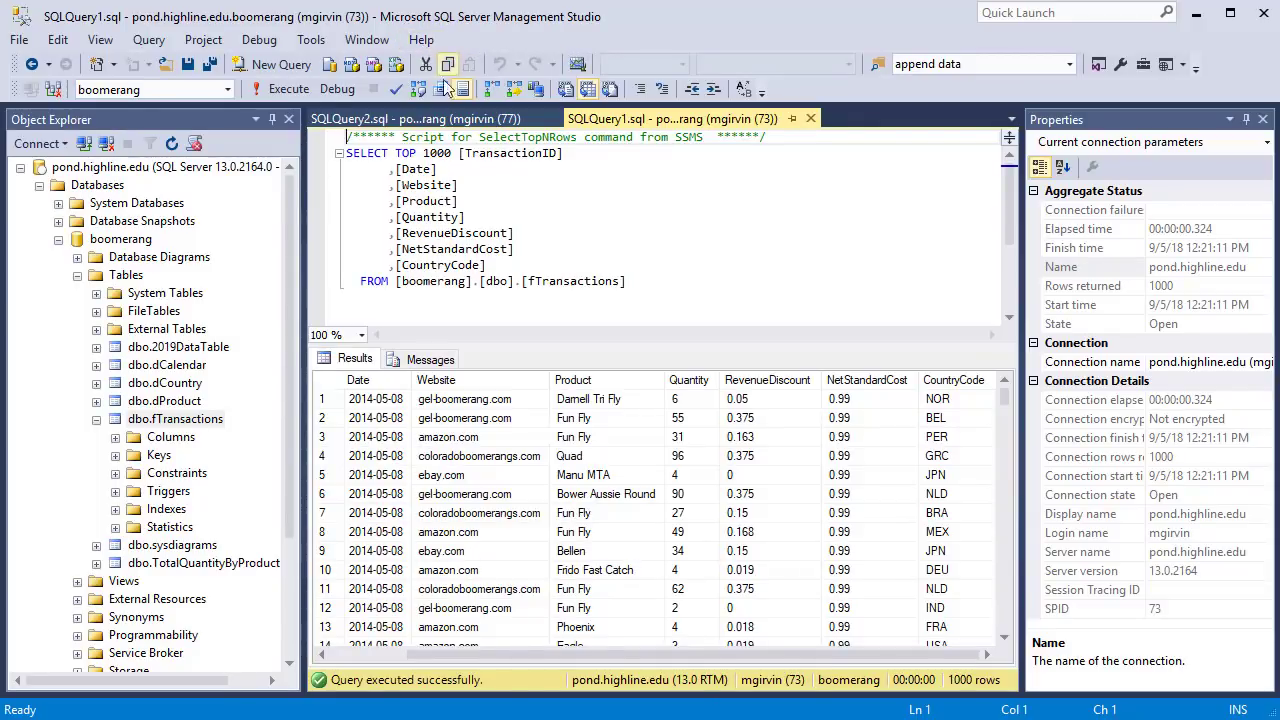
- Select the boomerang dProduct table and view its 22-row SELECT TOP 1000 results
left_click(141, 242)
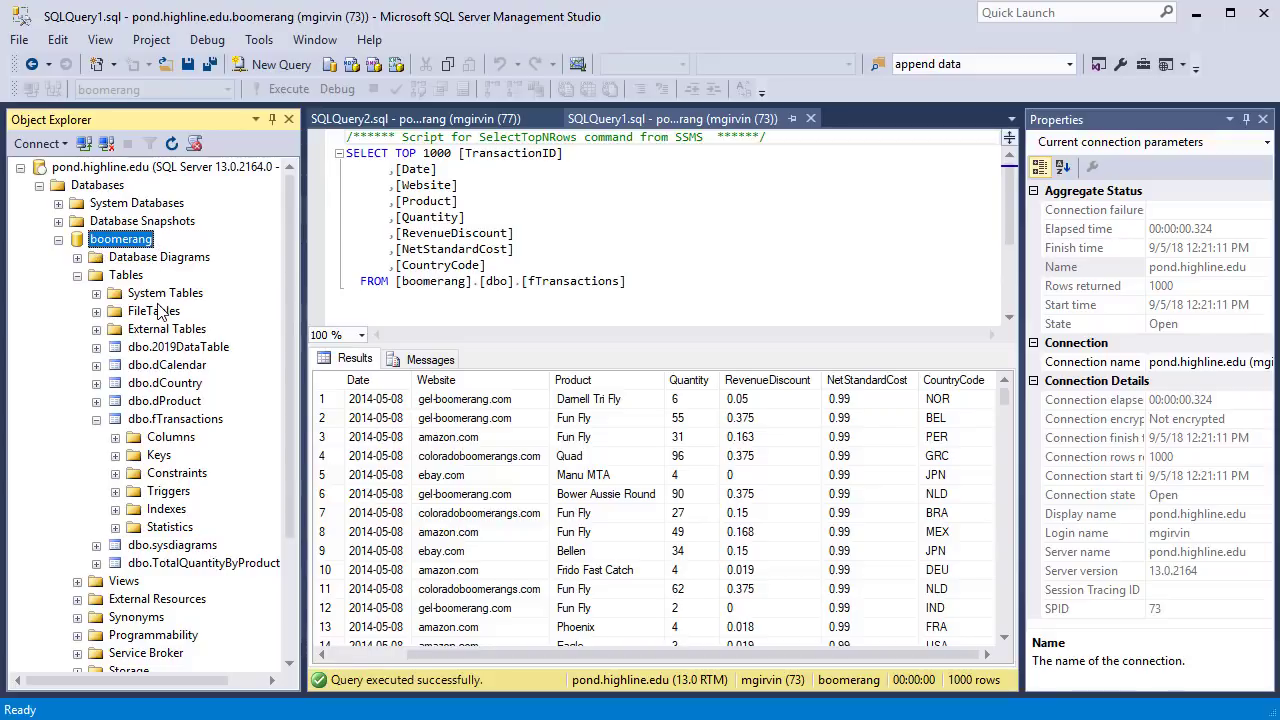
left_click(157, 422)
left_click(177, 404)
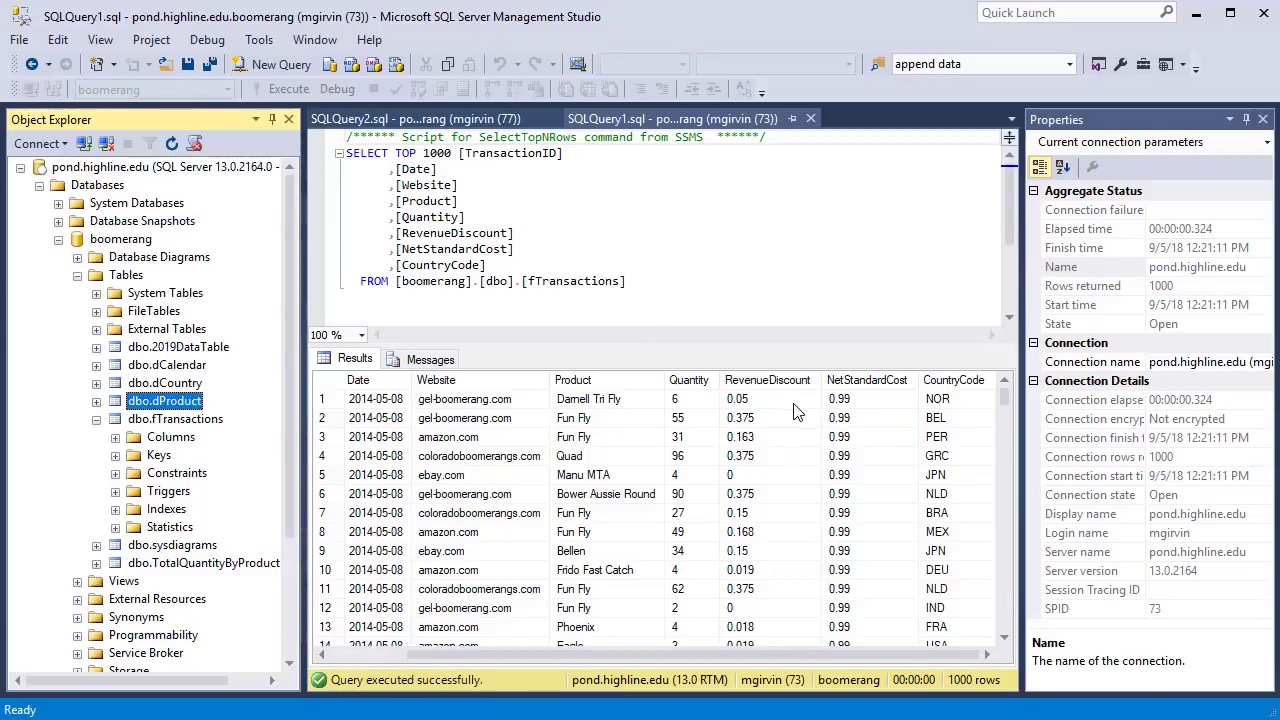
left_click(443, 119)
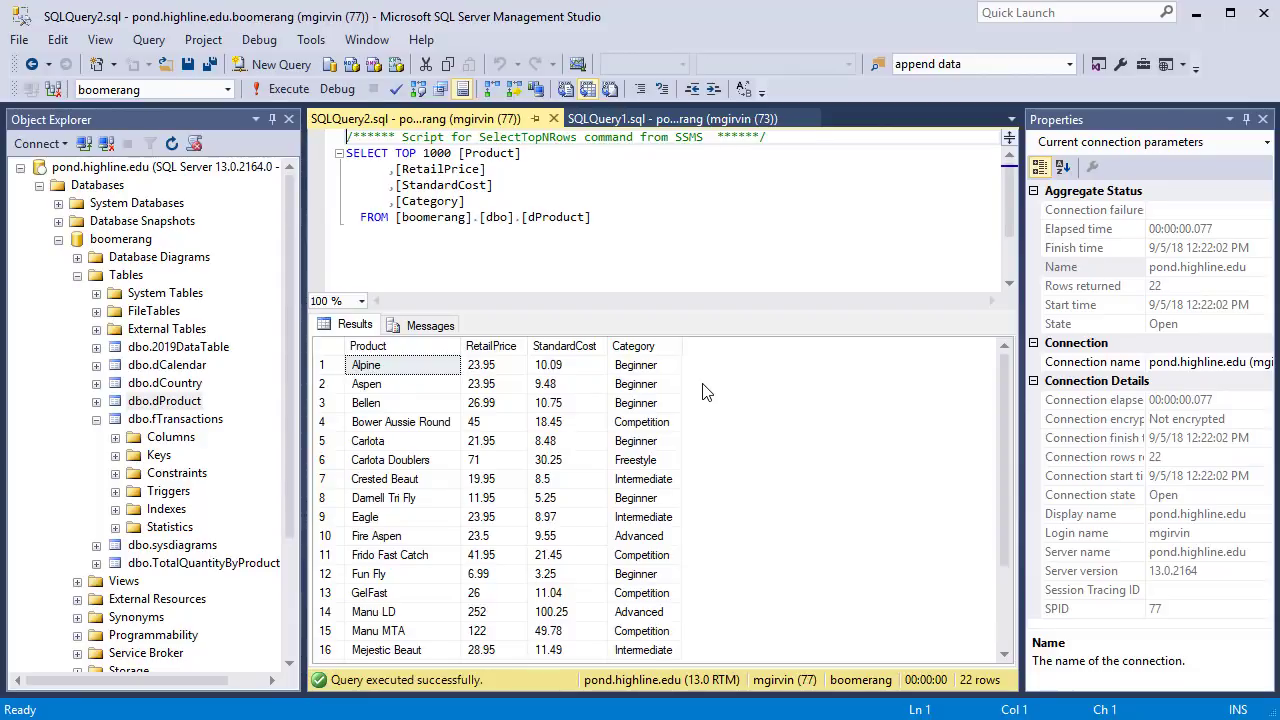
key("alt+Tab")
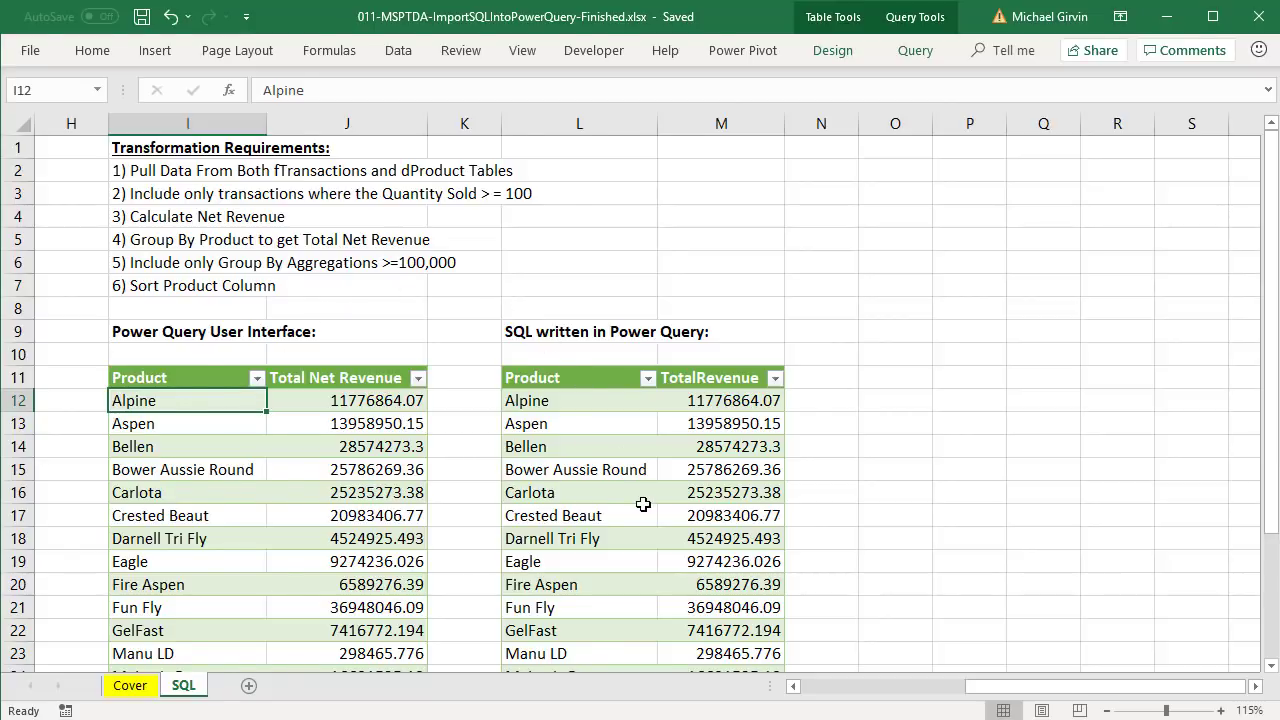
- Return to the Start workbook's SQL sheet listing the six transformation requirements
key("ctrl+Tab")
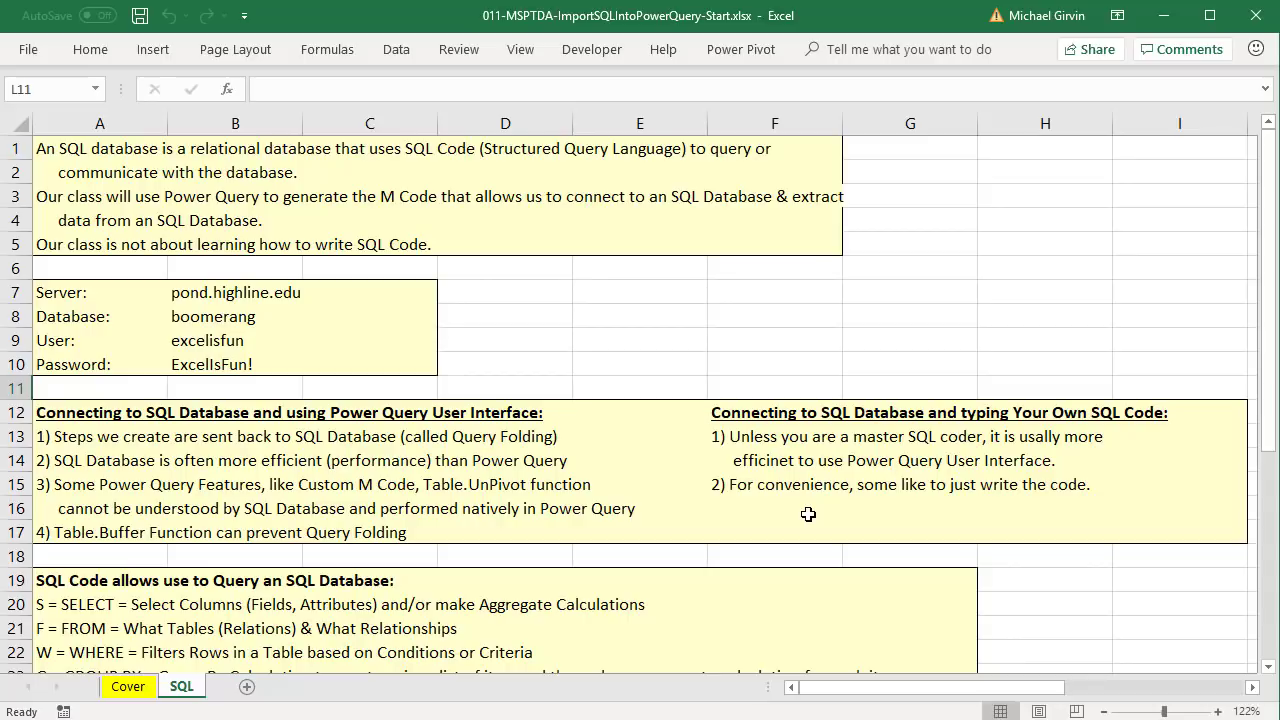
left_click_drag(868, 697, 1089, 694)
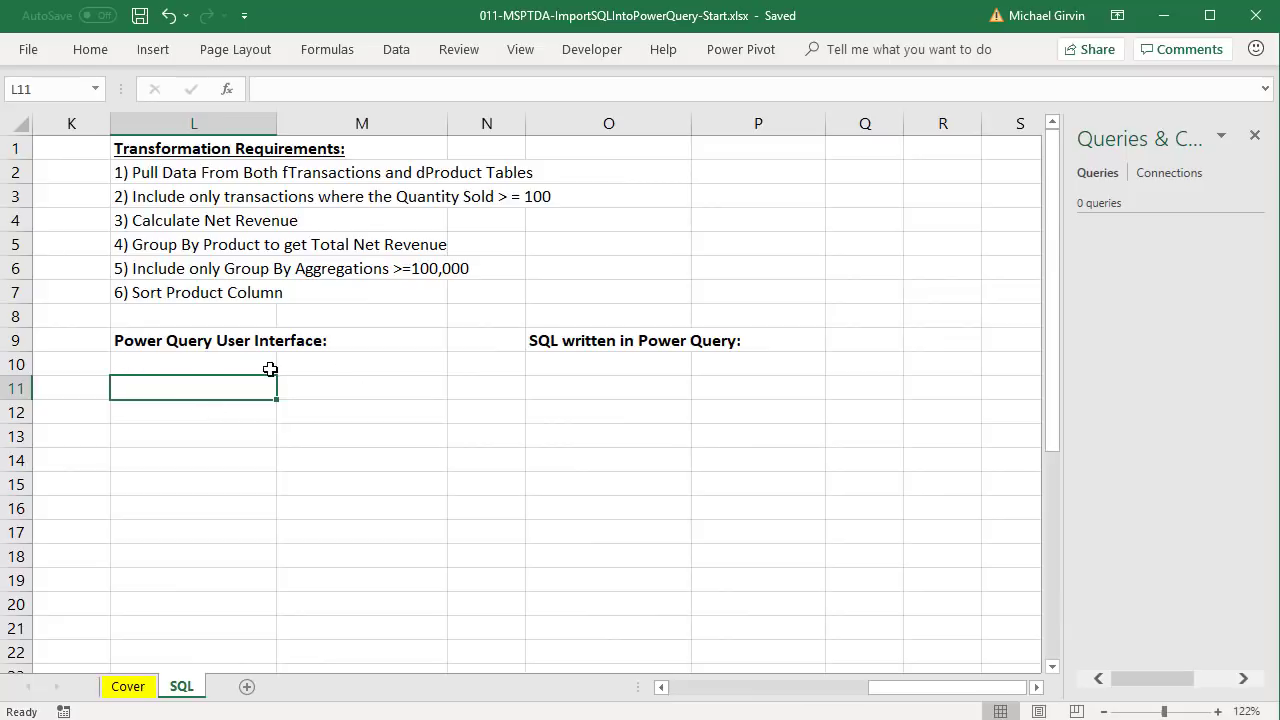
- Start a Get Data import from a SQL Server database on the Data ribbon
left_click(396, 50)
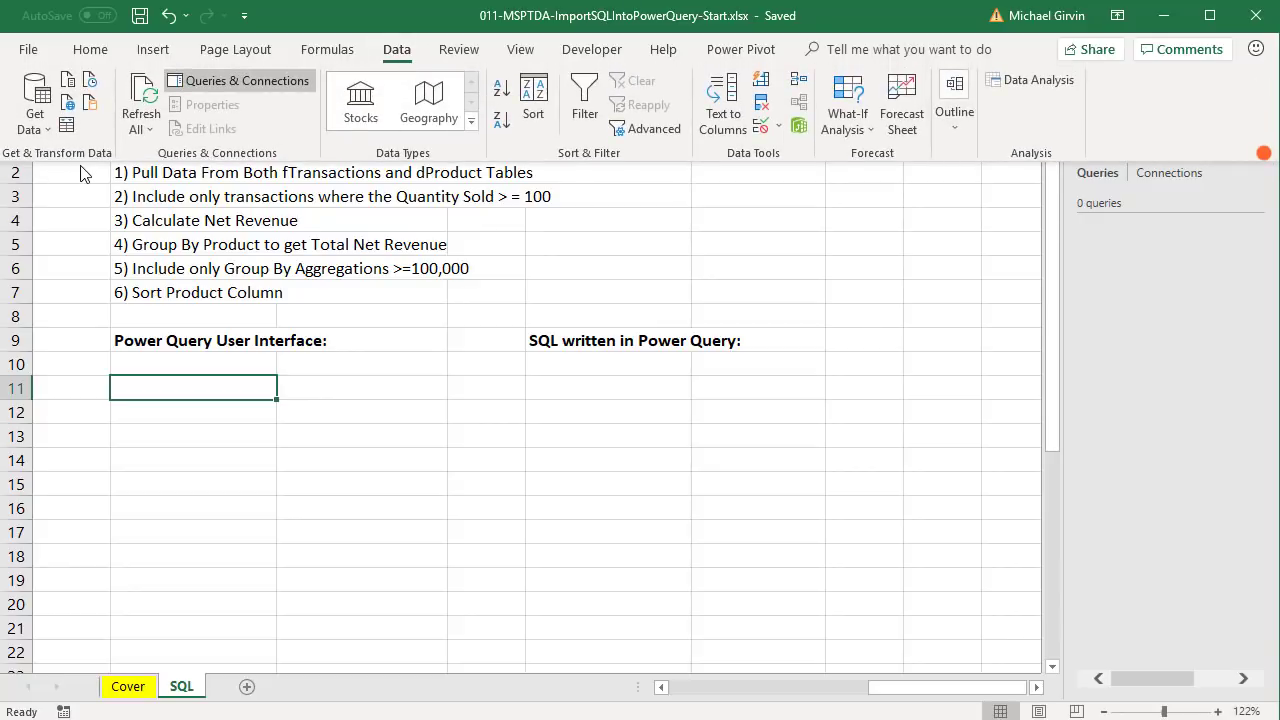
left_click(53, 130)
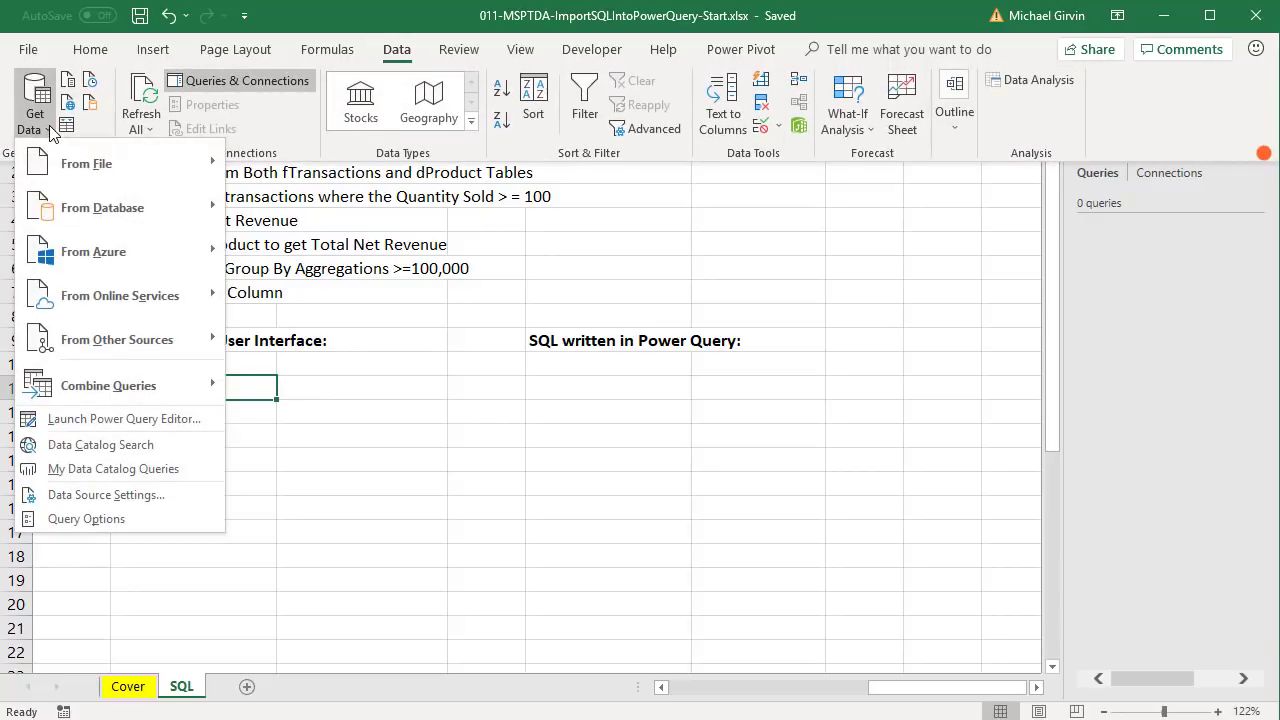
mouse_move(64, 218)
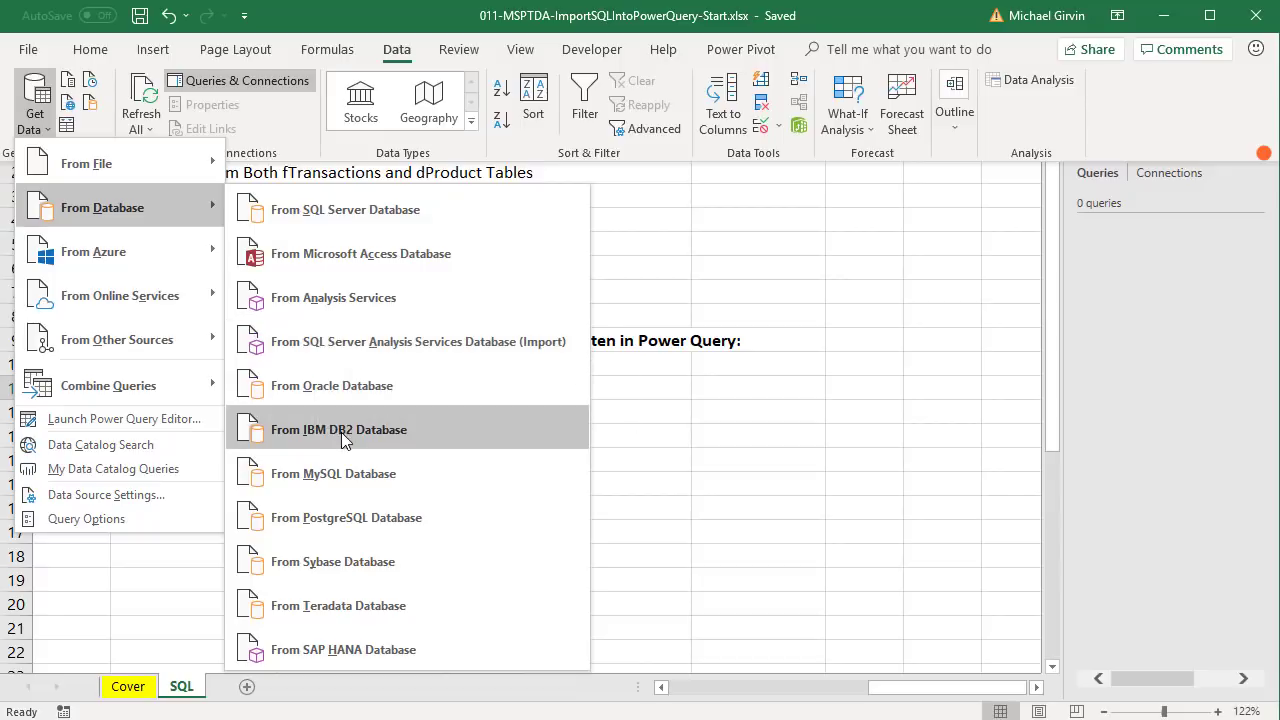
mouse_move(95, 262)
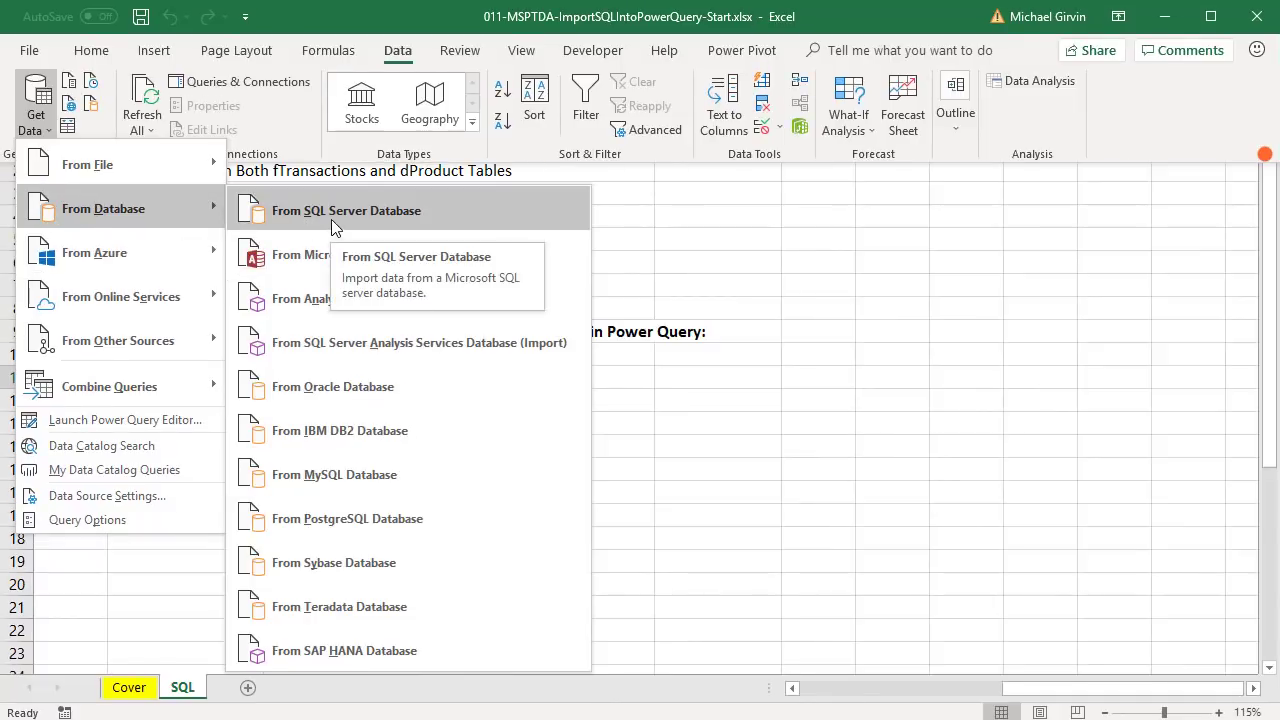
left_click(331, 214)
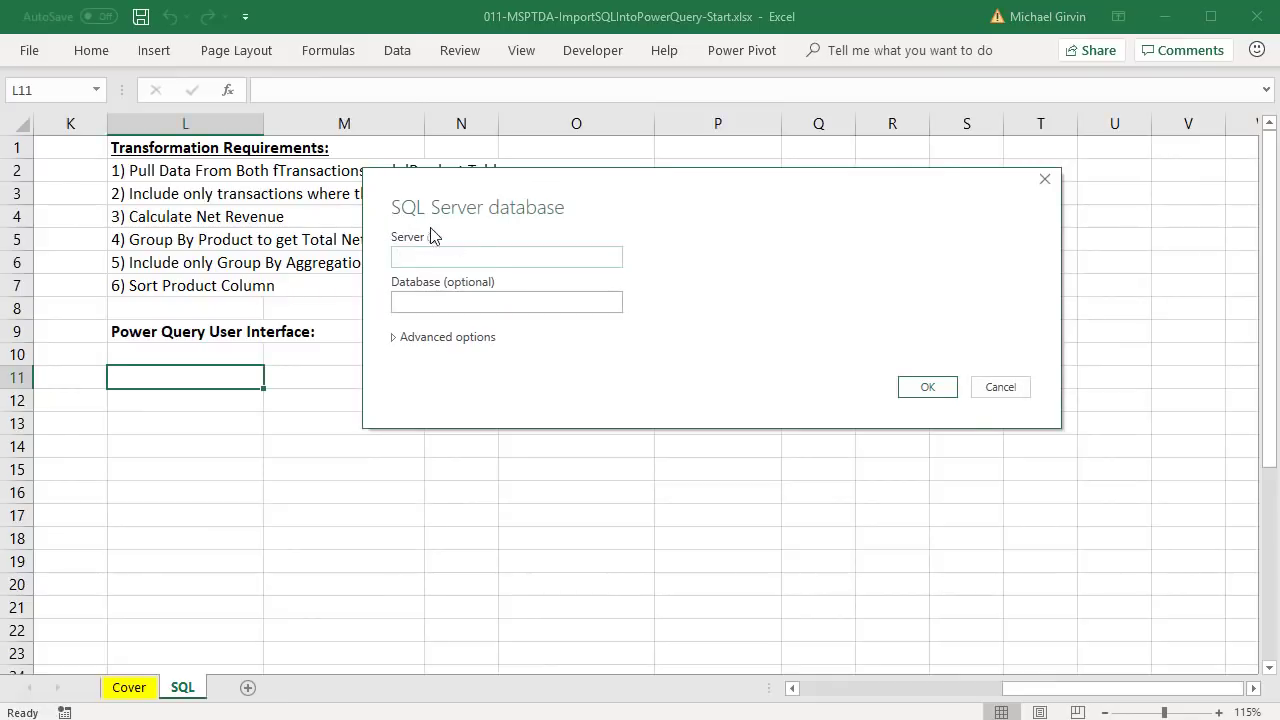
- Fill in server pond.highline.edu, database boomerang, and command timeout 1 under advanced options
left_click_drag(586, 206, 461, 168)
left_click(267, 299)
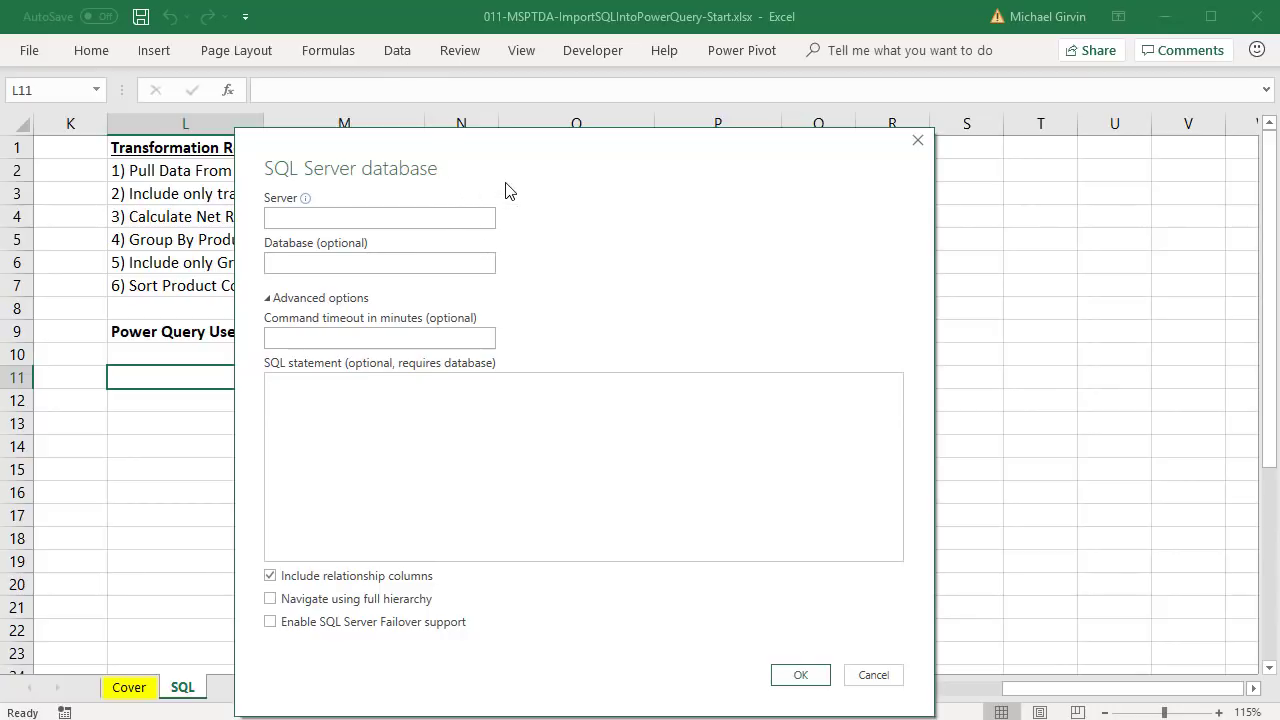
left_click(335, 221)
type("pond.highline.edu")
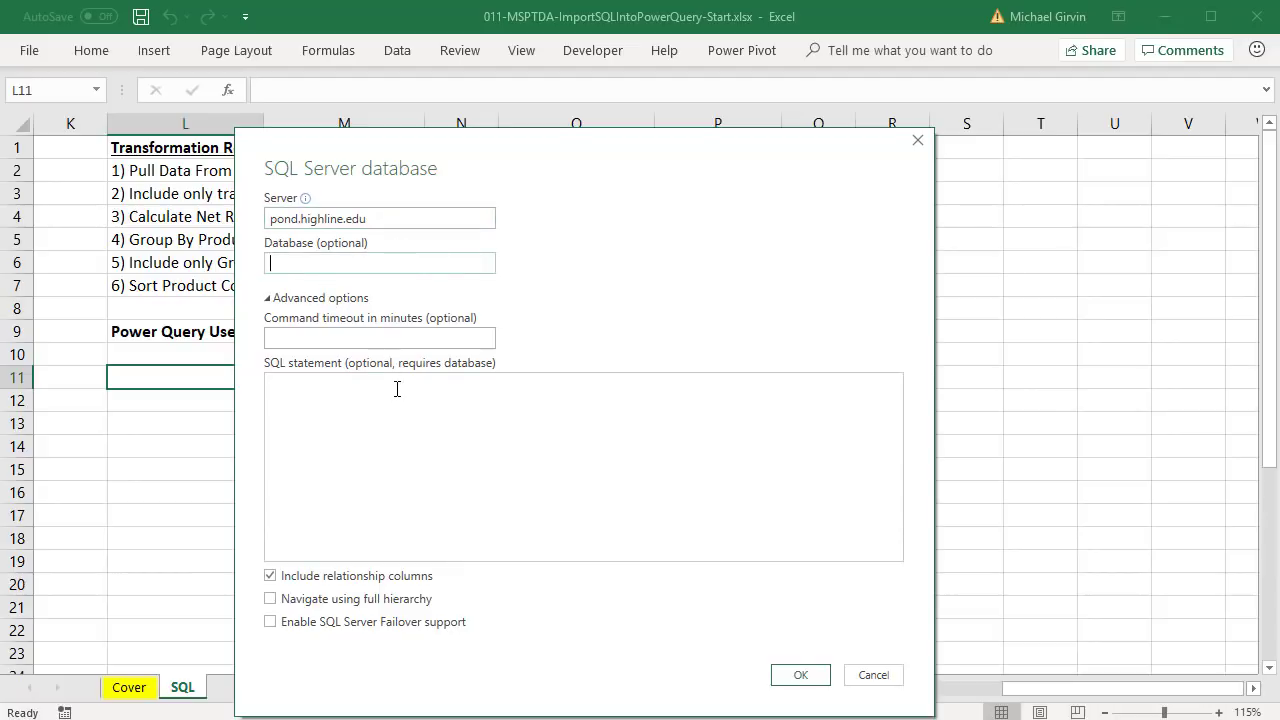
type("boomerang")
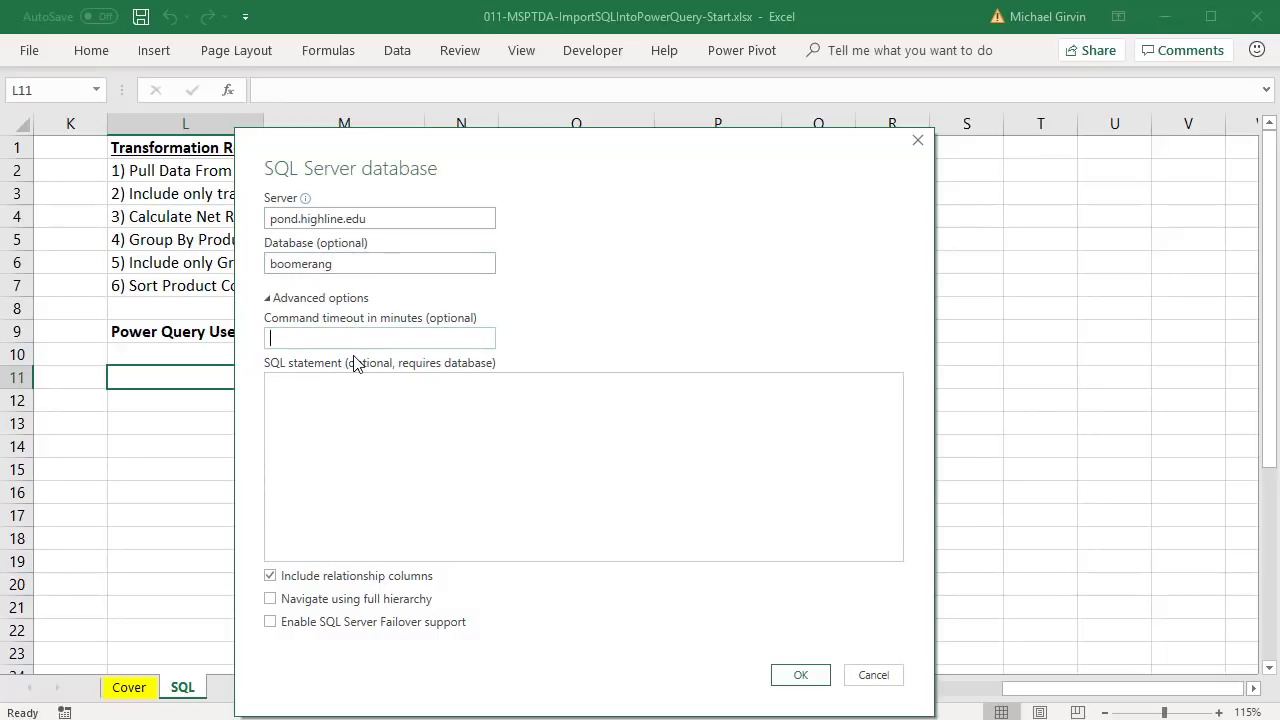
type("1")
- Connect with a database user name and password scoped to pond.highline.edu;boomerang, accepting no encryption
left_click(818, 682)
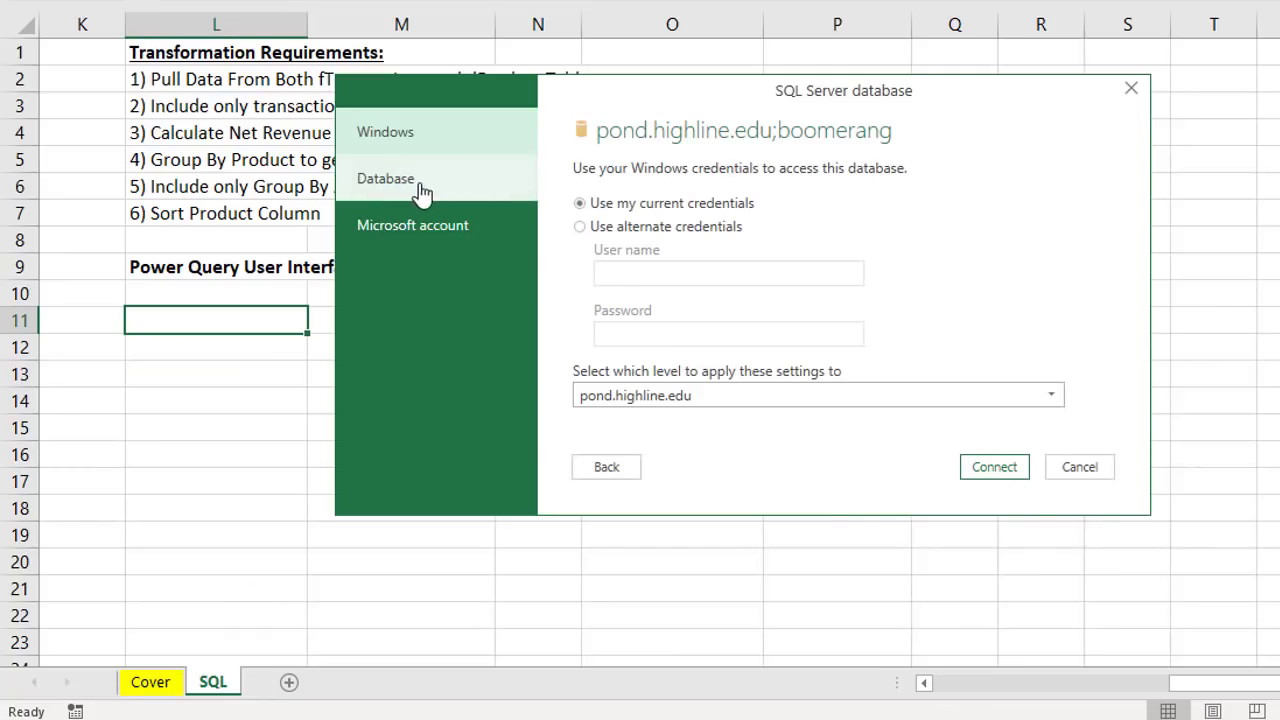
left_click(410, 186)
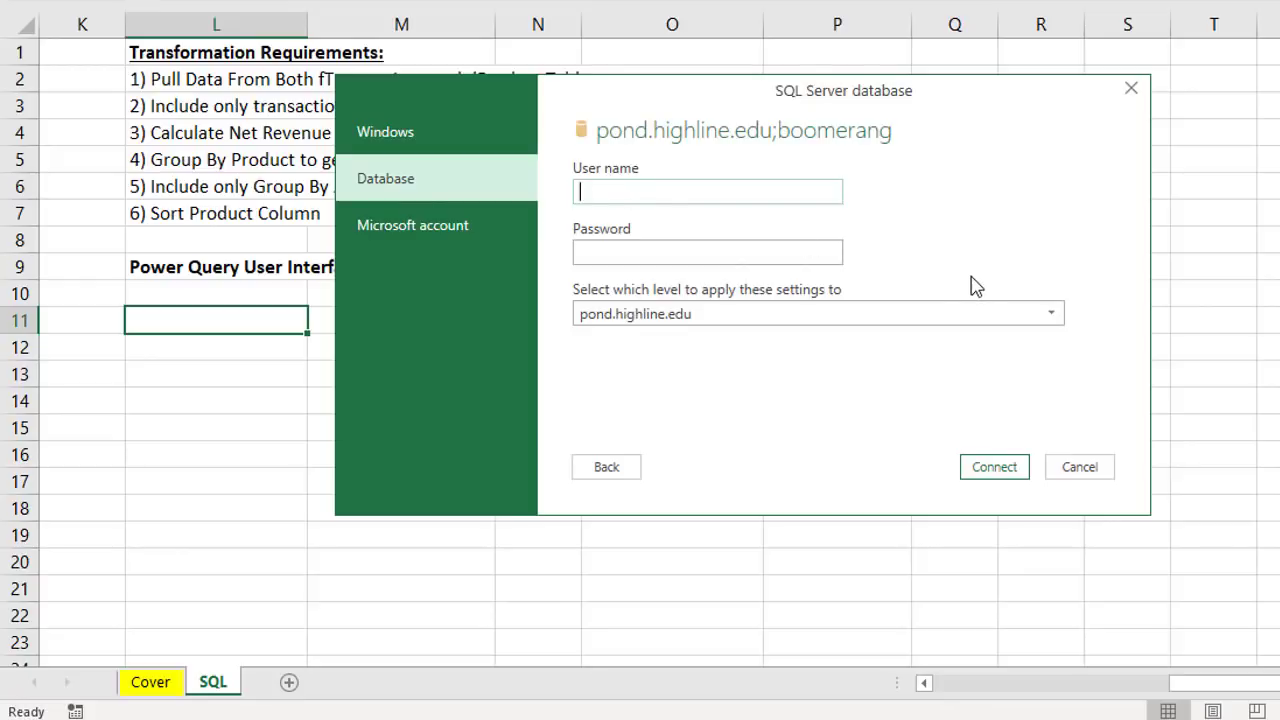
type("excelisfun")
key("Tab")
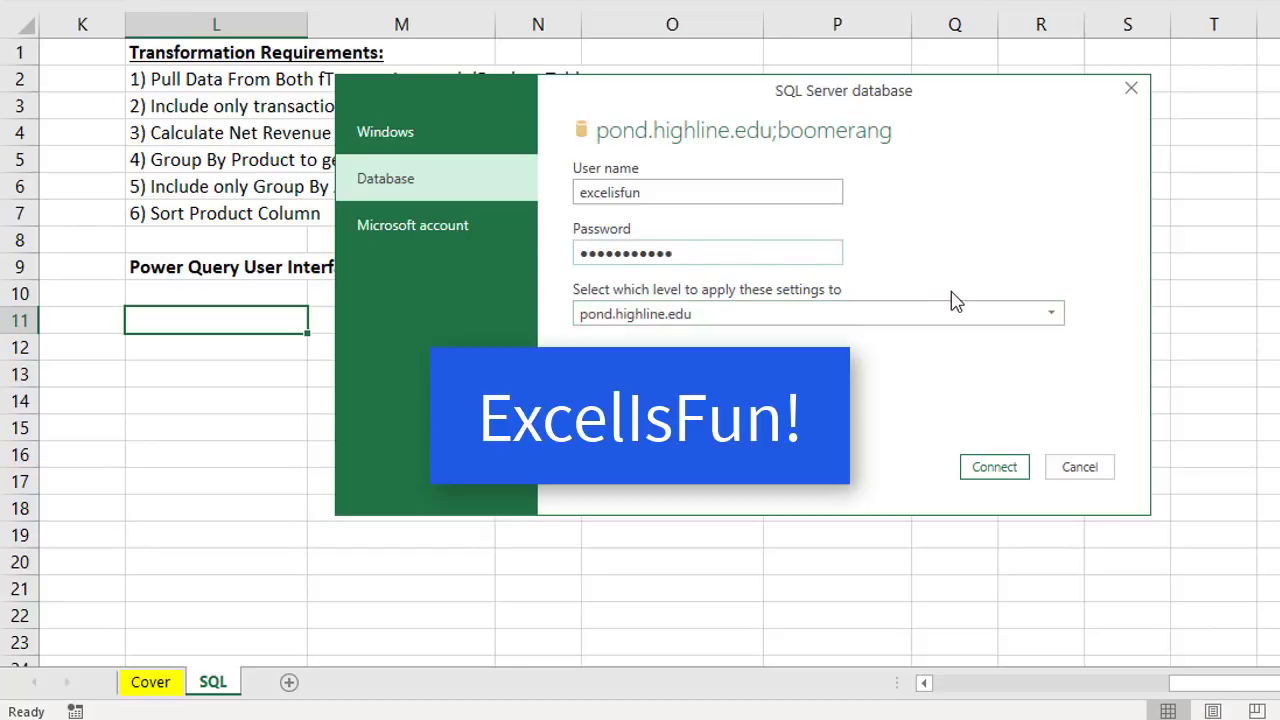
left_click(718, 318)
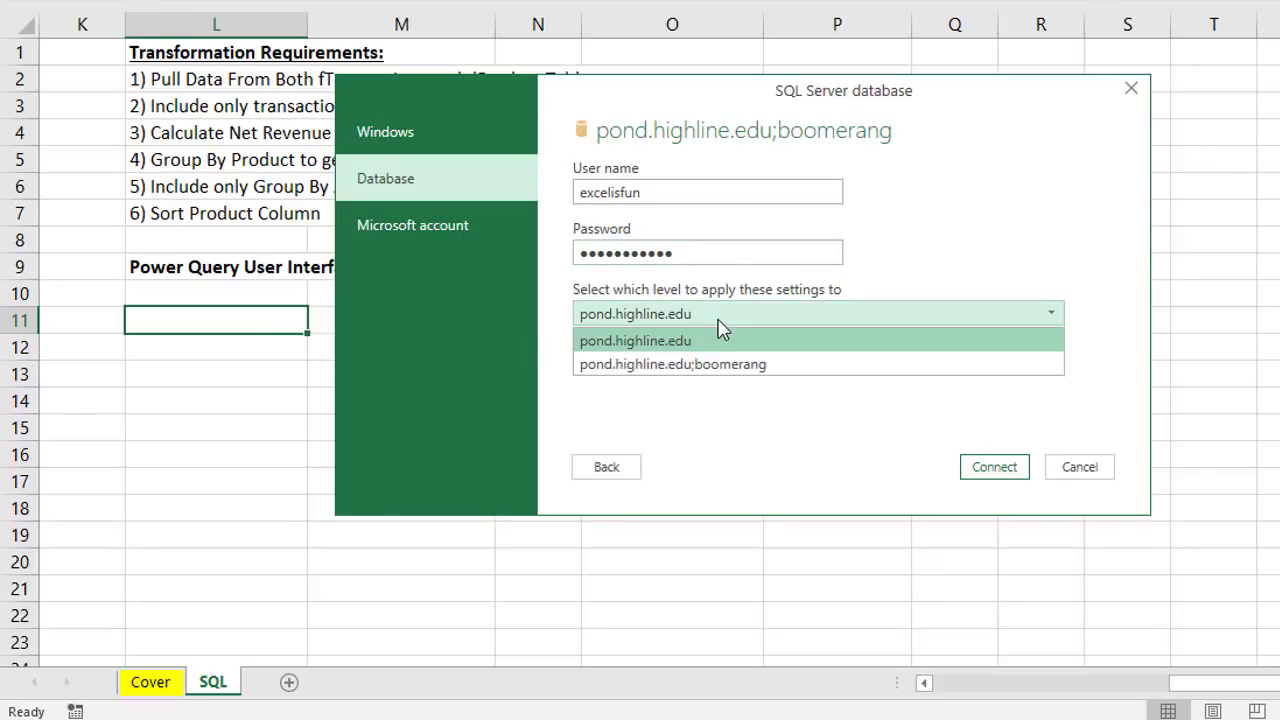
left_click(687, 365)
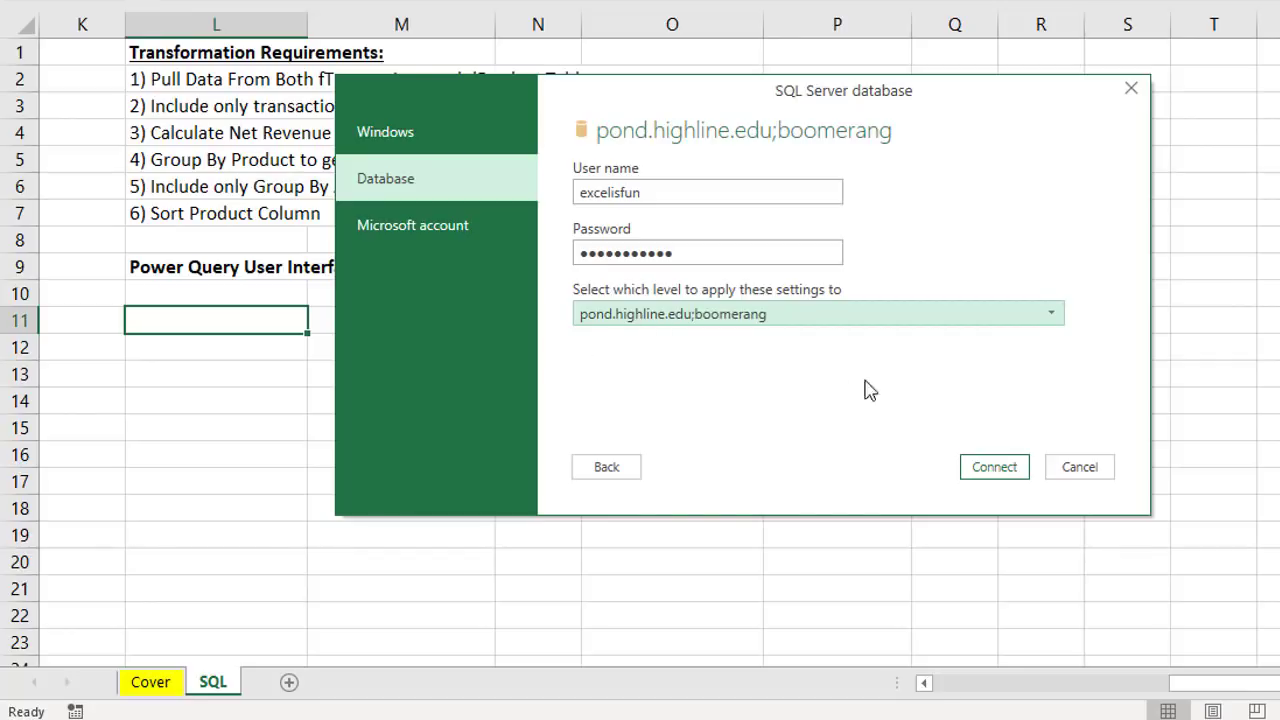
left_click(994, 467)
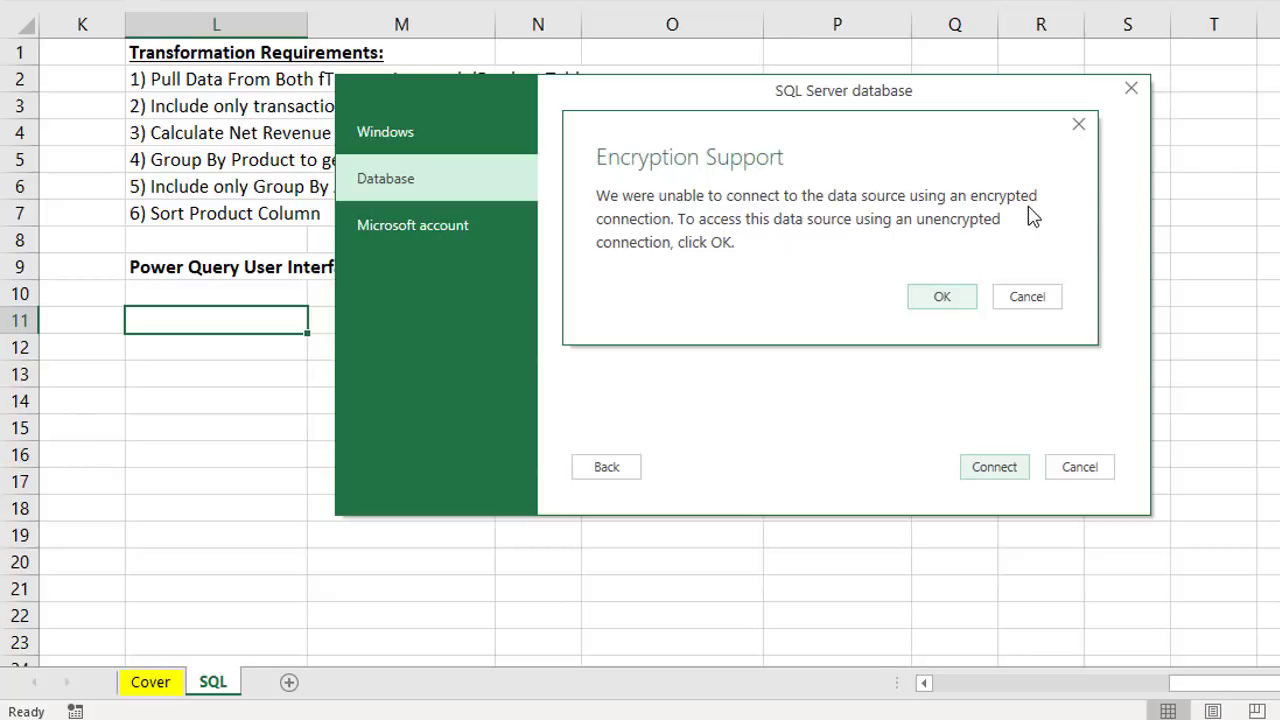
left_click(950, 299)
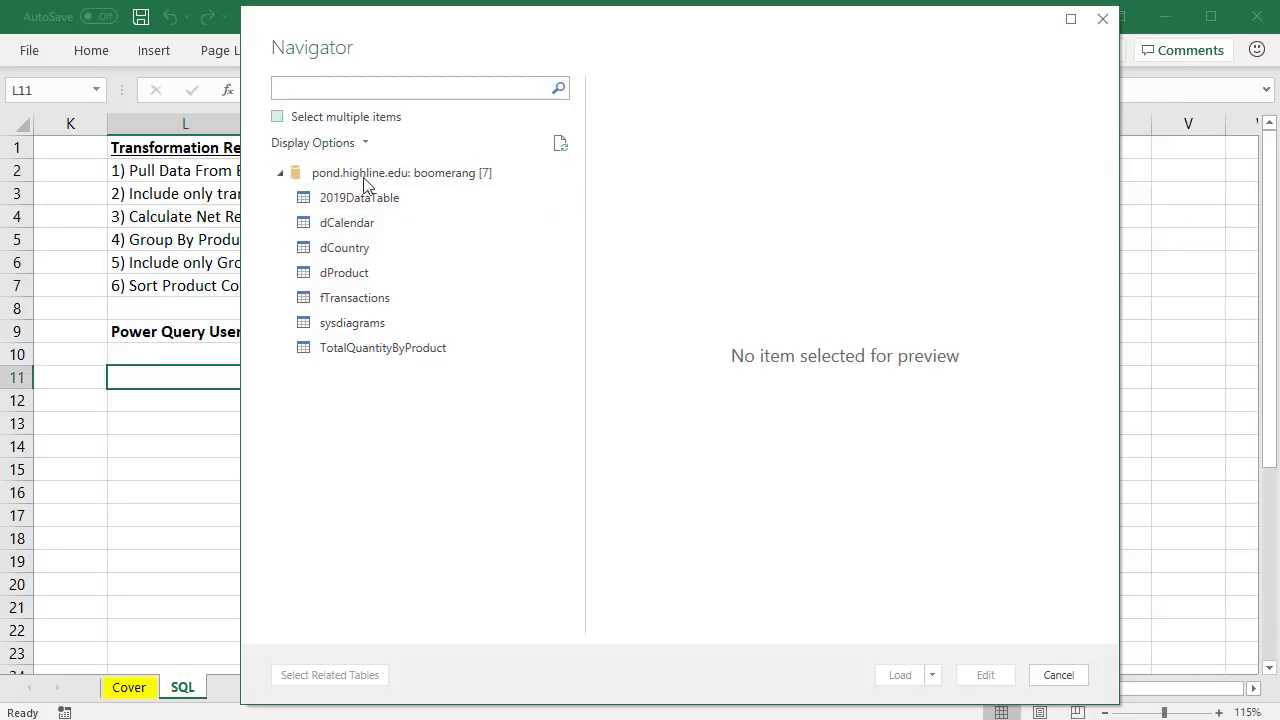
- Preview fTransactions in the Navigator and load it into Power Query Editor
left_click(325, 308)
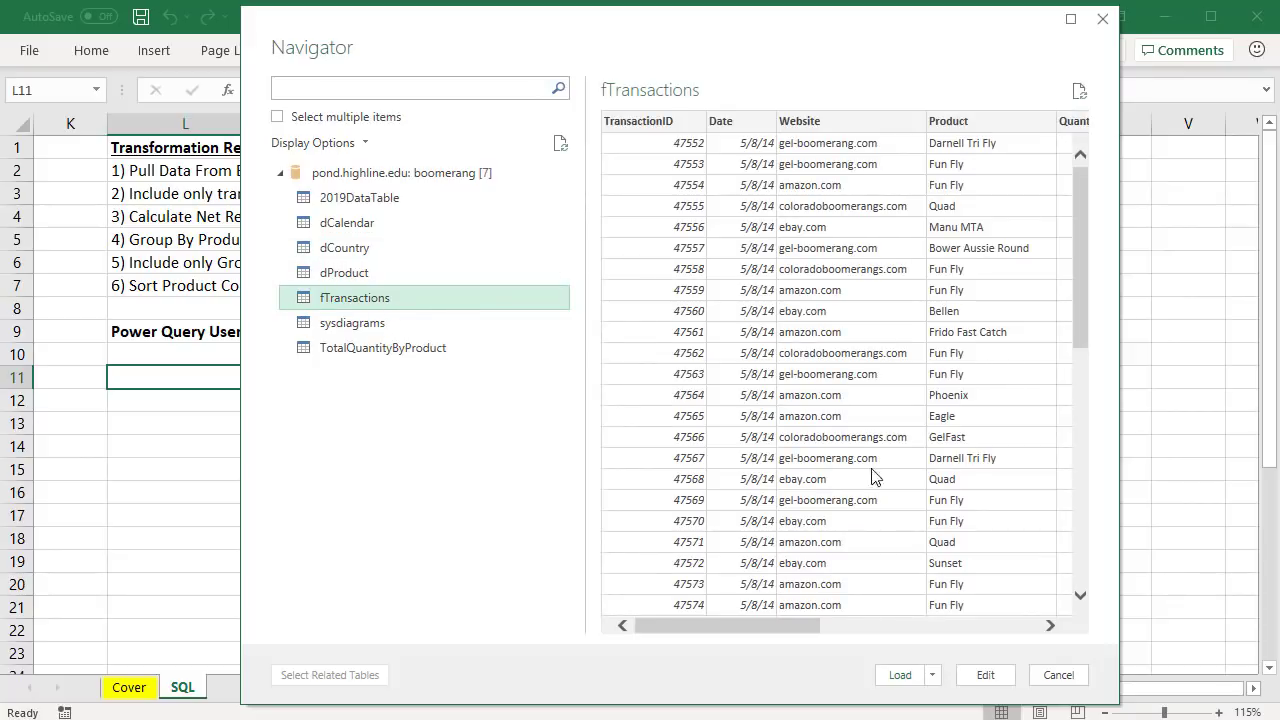
left_click(985, 674)
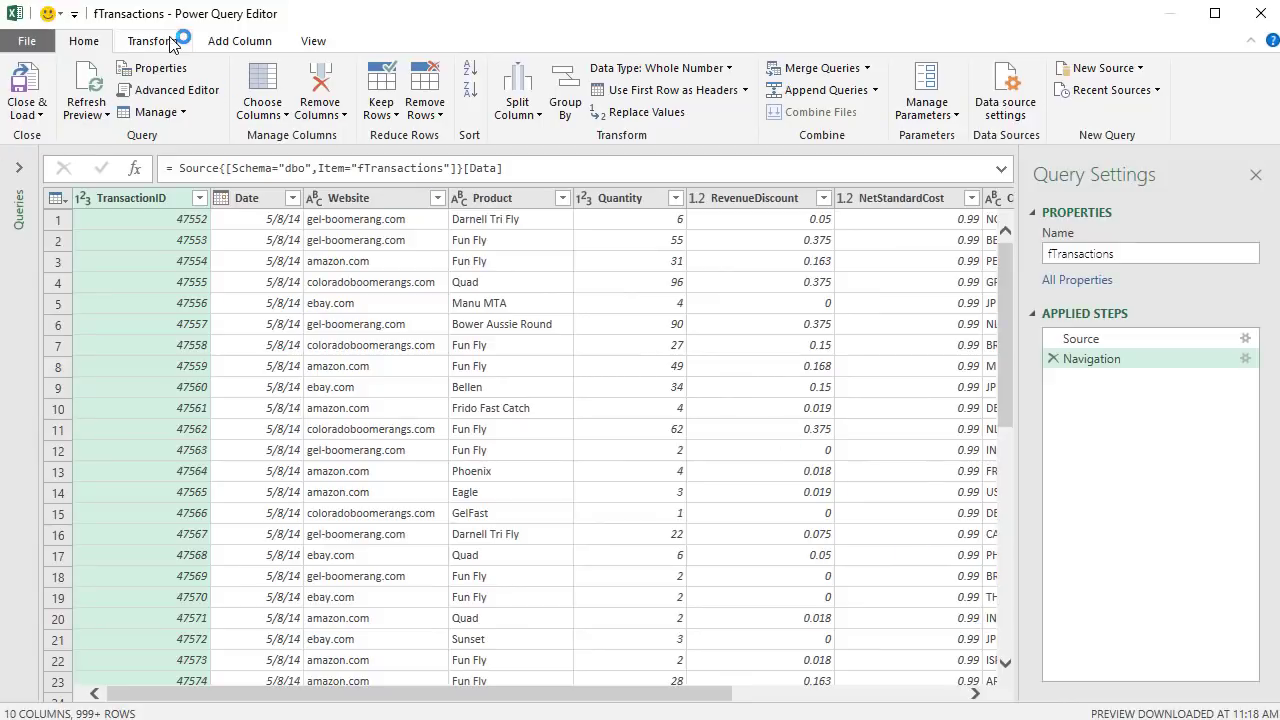
- Change the fTransactions query name in Query Settings to ProductReportPQUserInterface
double_click(1126, 258)
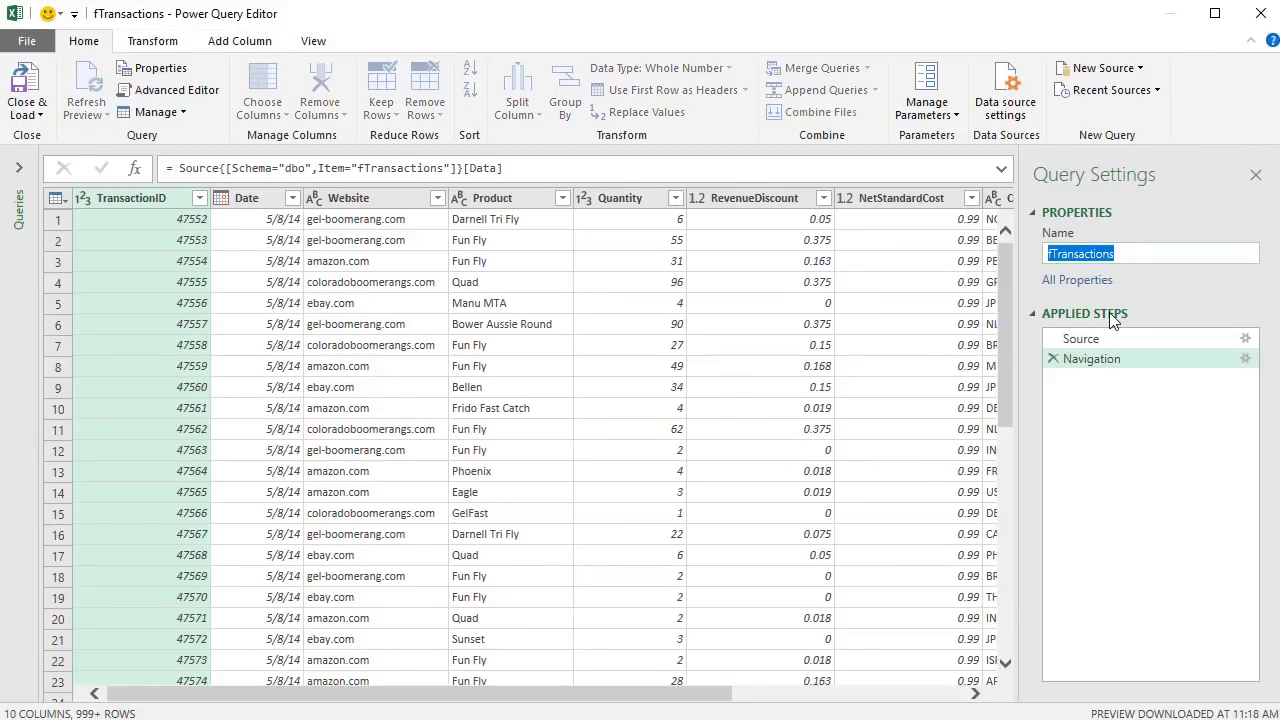
type("ProductReportPQUserInterface")
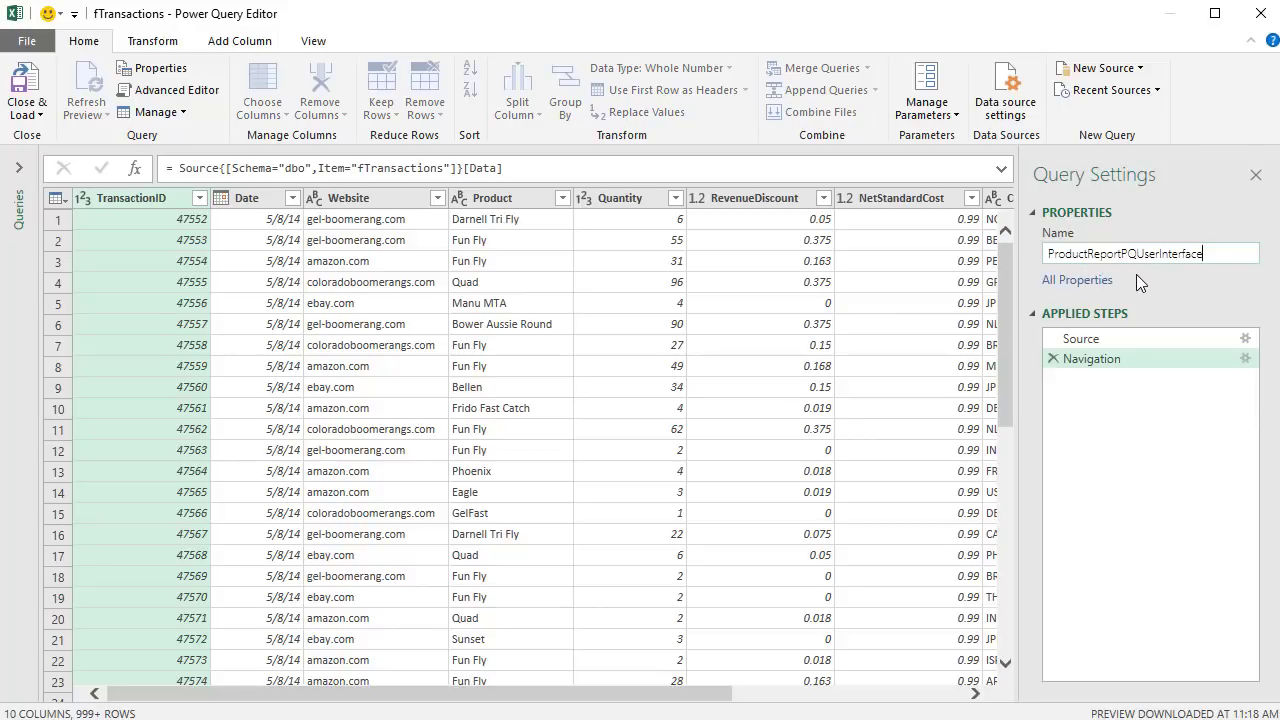
key("Return")
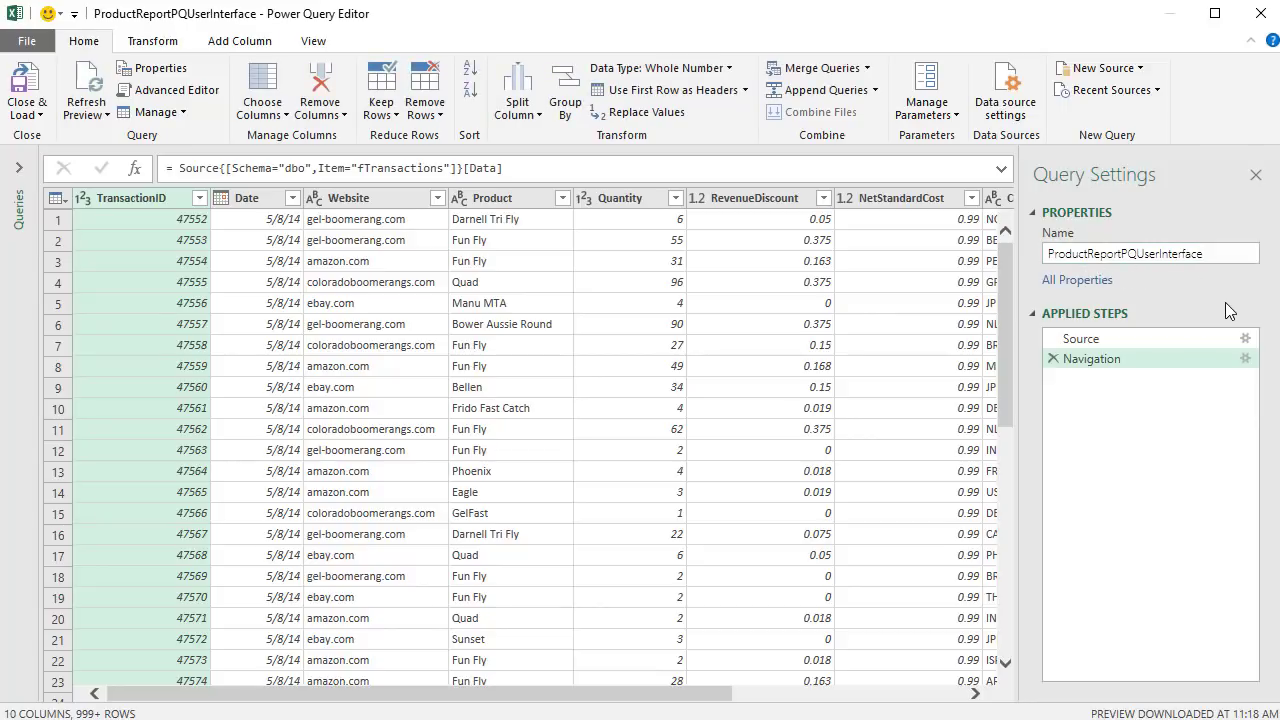
left_click(1083, 342)
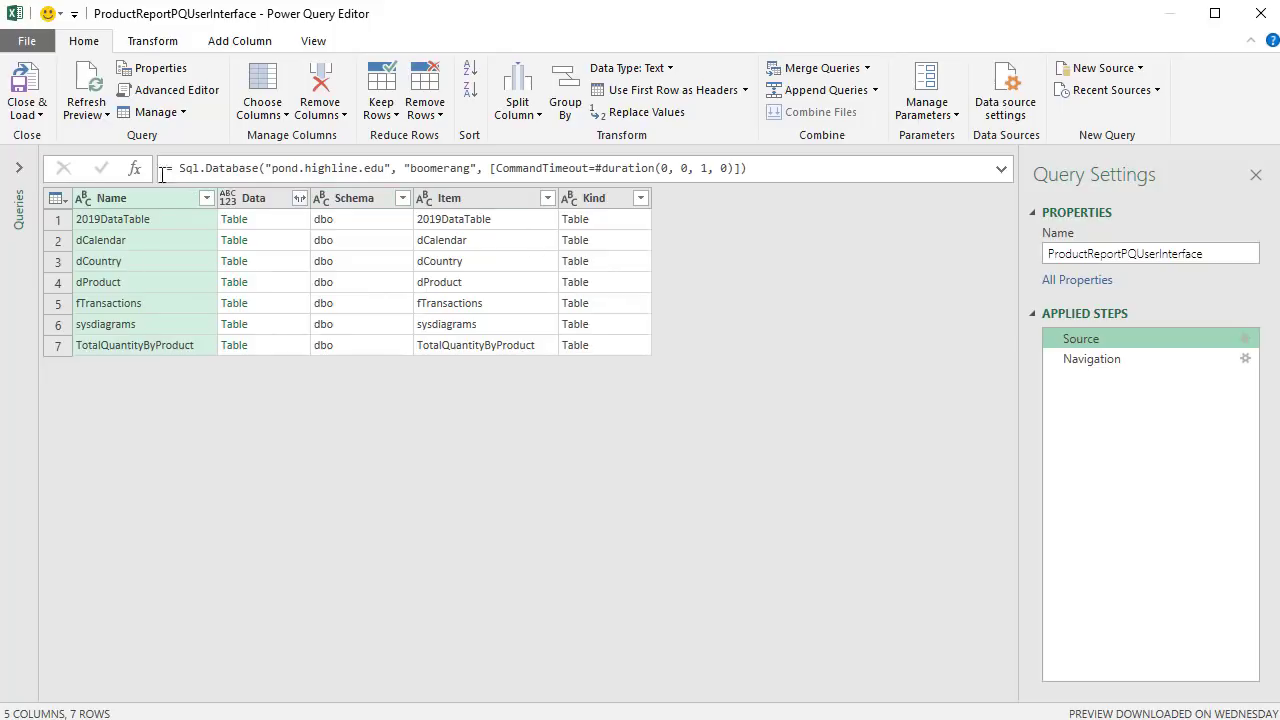
left_click(280, 304)
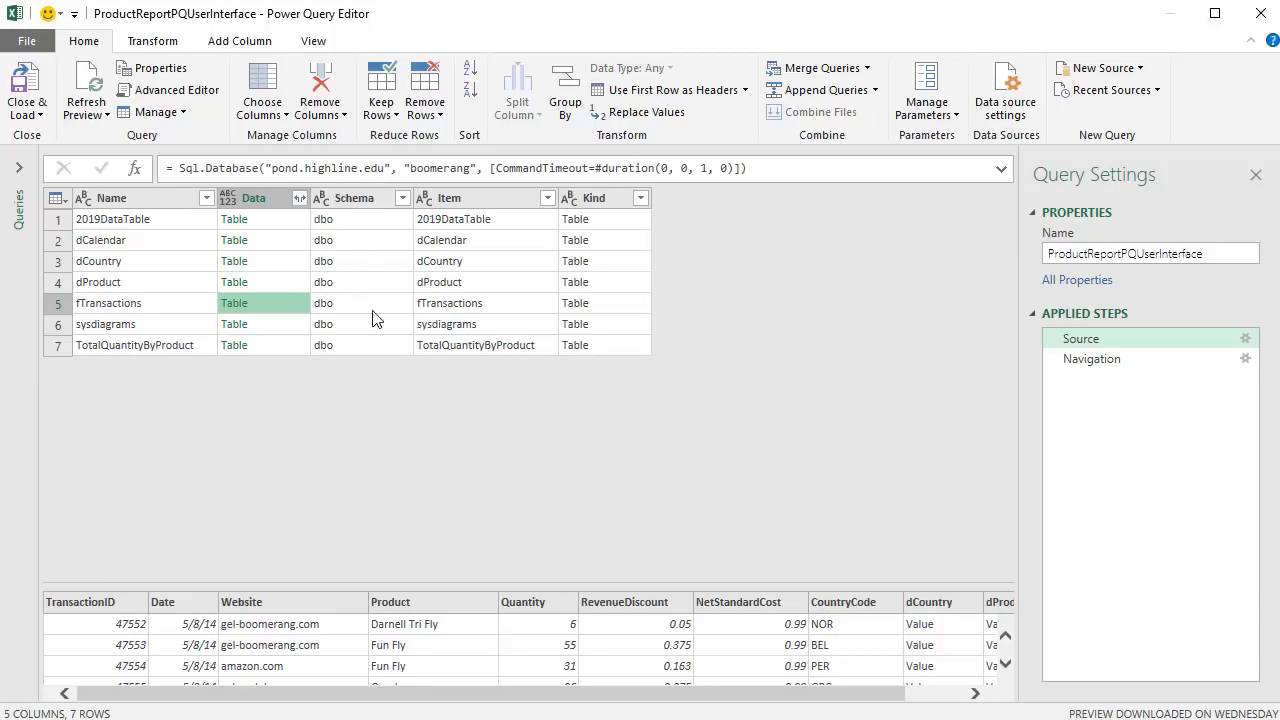
left_click(1090, 362)
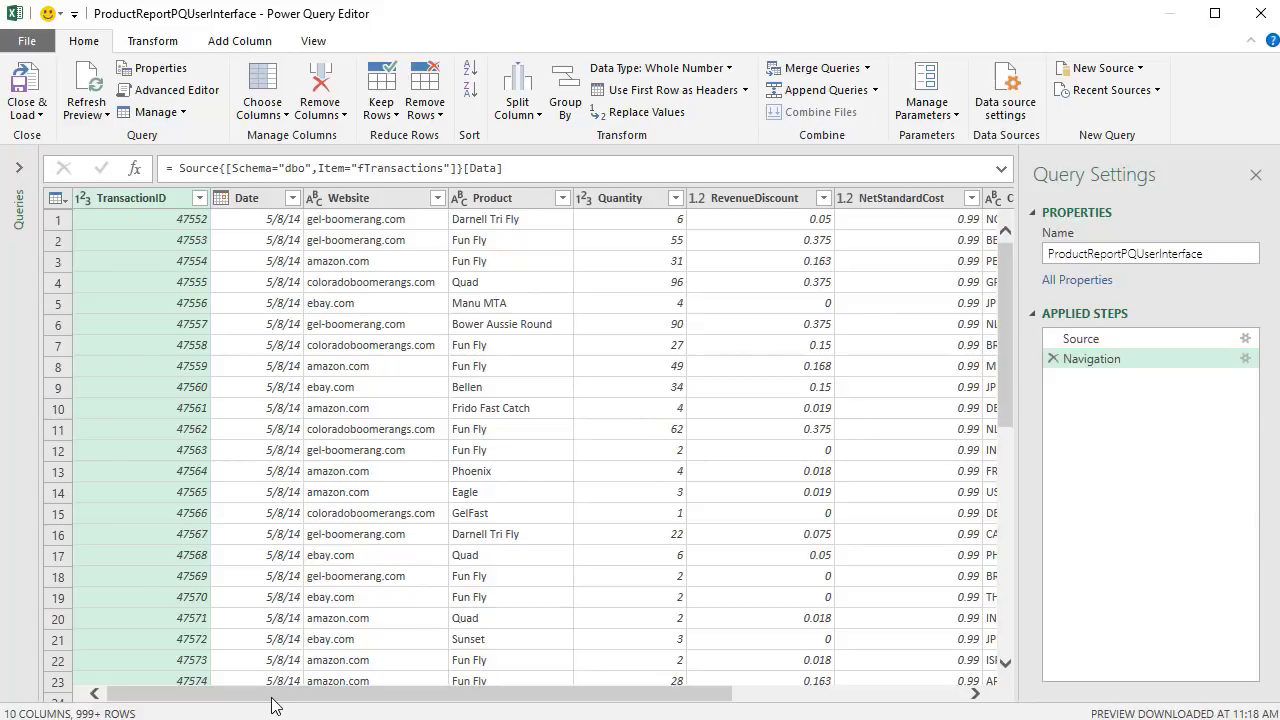
scroll(430, 704, "right", 5)
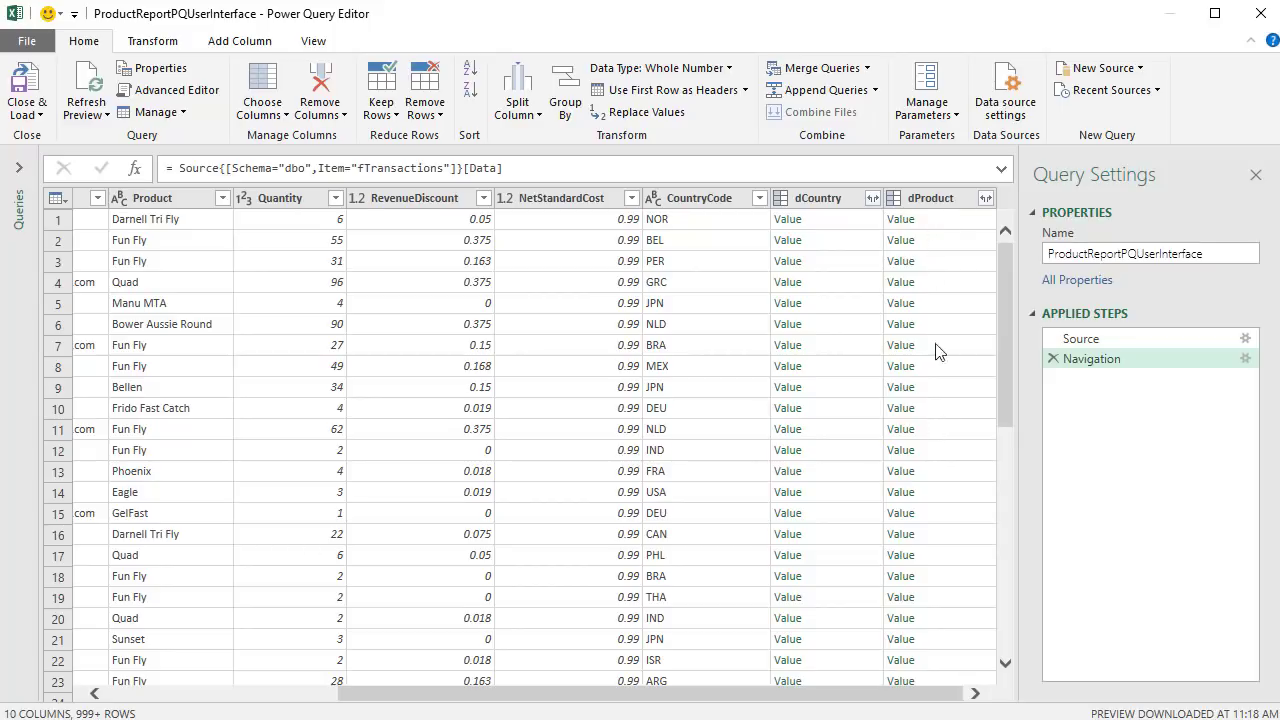
- Expand dProduct to bring in just the RetailPrice column with no prefix
left_click(985, 198)
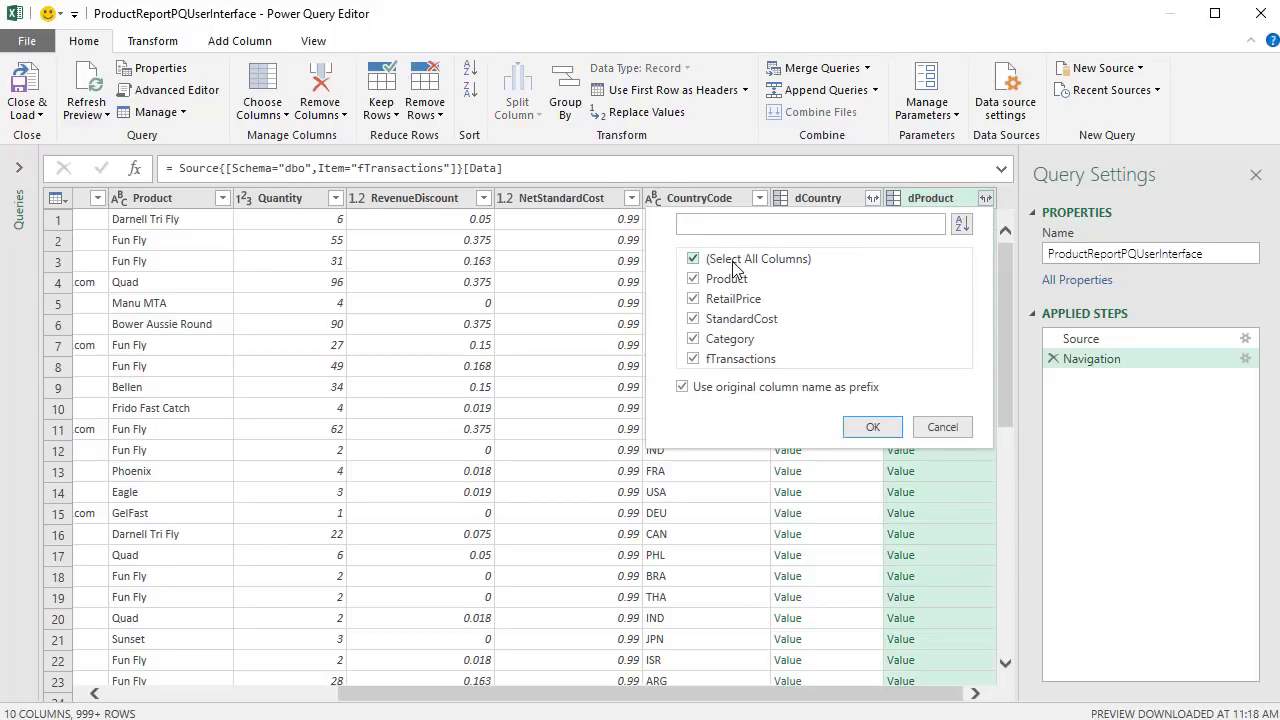
left_click(693, 259)
left_click(683, 388)
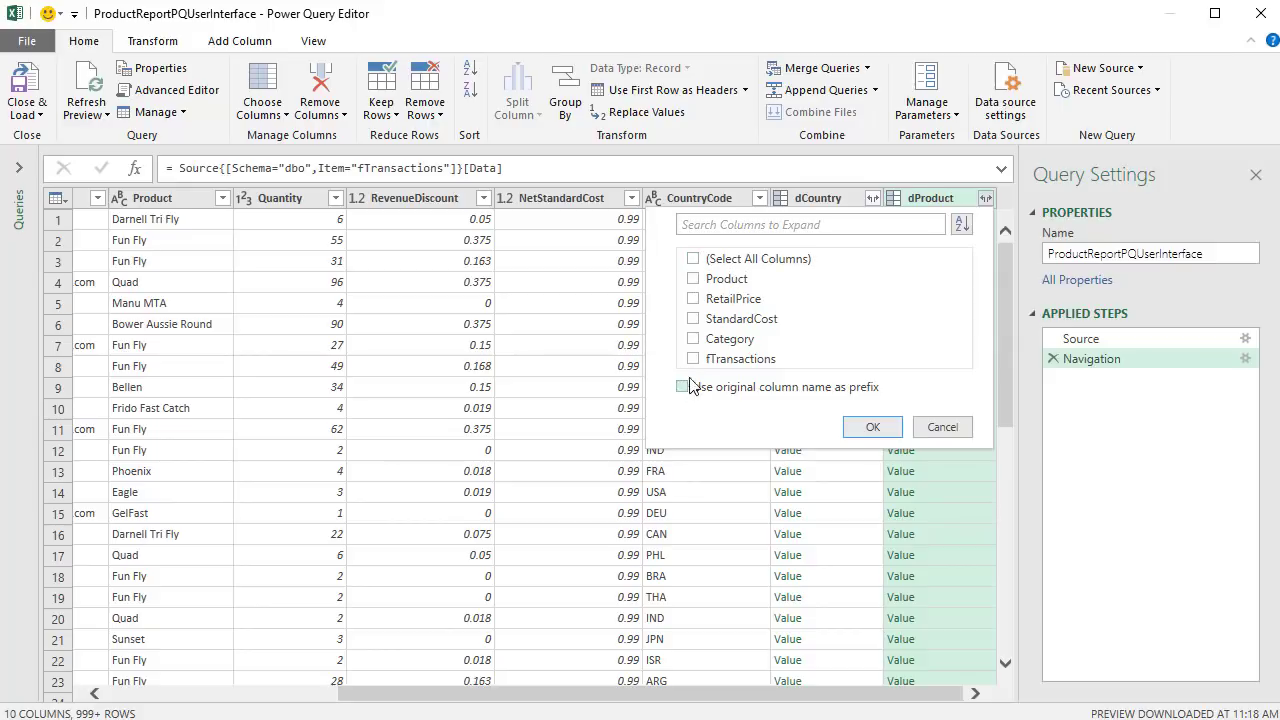
left_click(694, 300)
left_click(872, 428)
left_click_drag(737, 693, 313, 662)
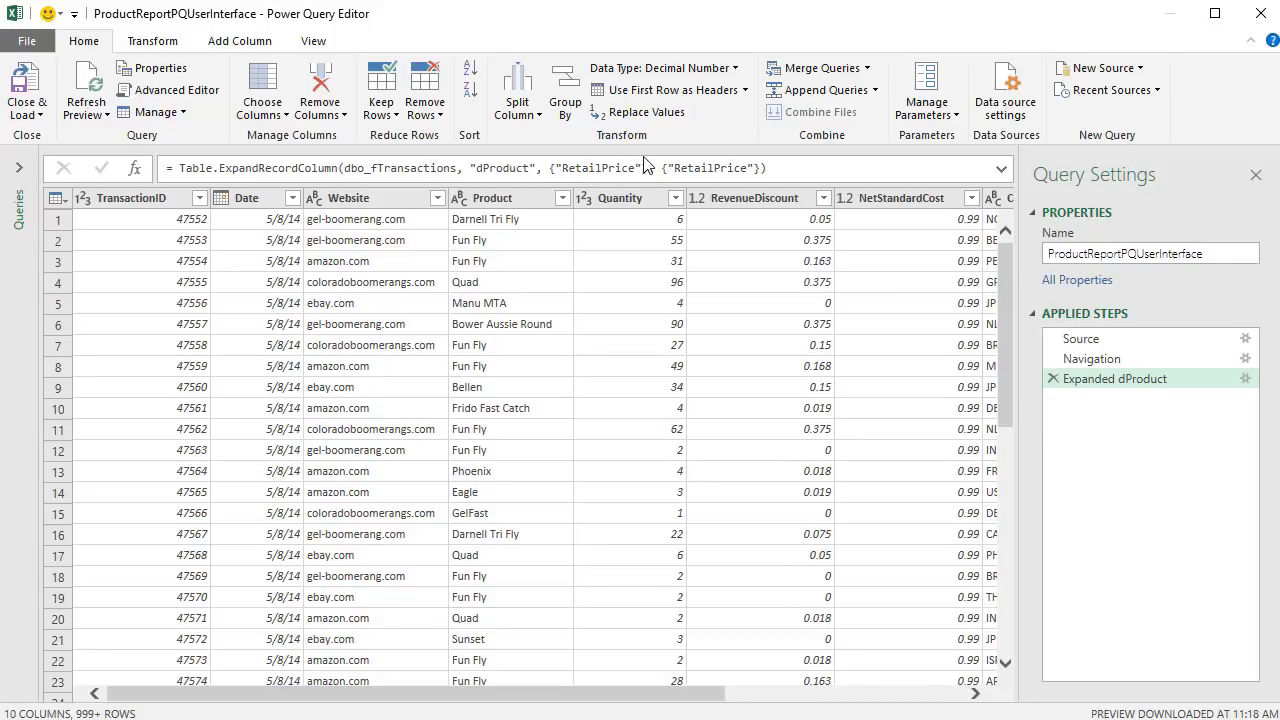
- Apply a Greater Than Or Equal To 100 number filter on the Quantity column
left_click(677, 200)
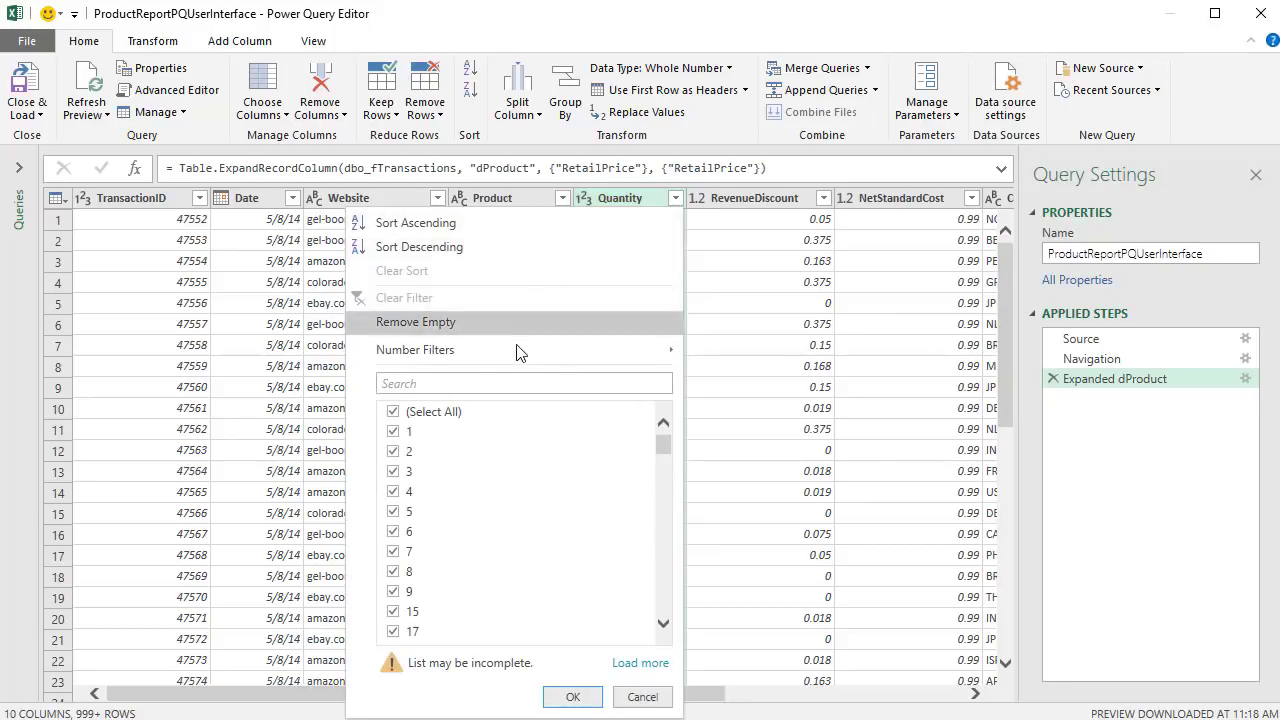
mouse_move(515, 349)
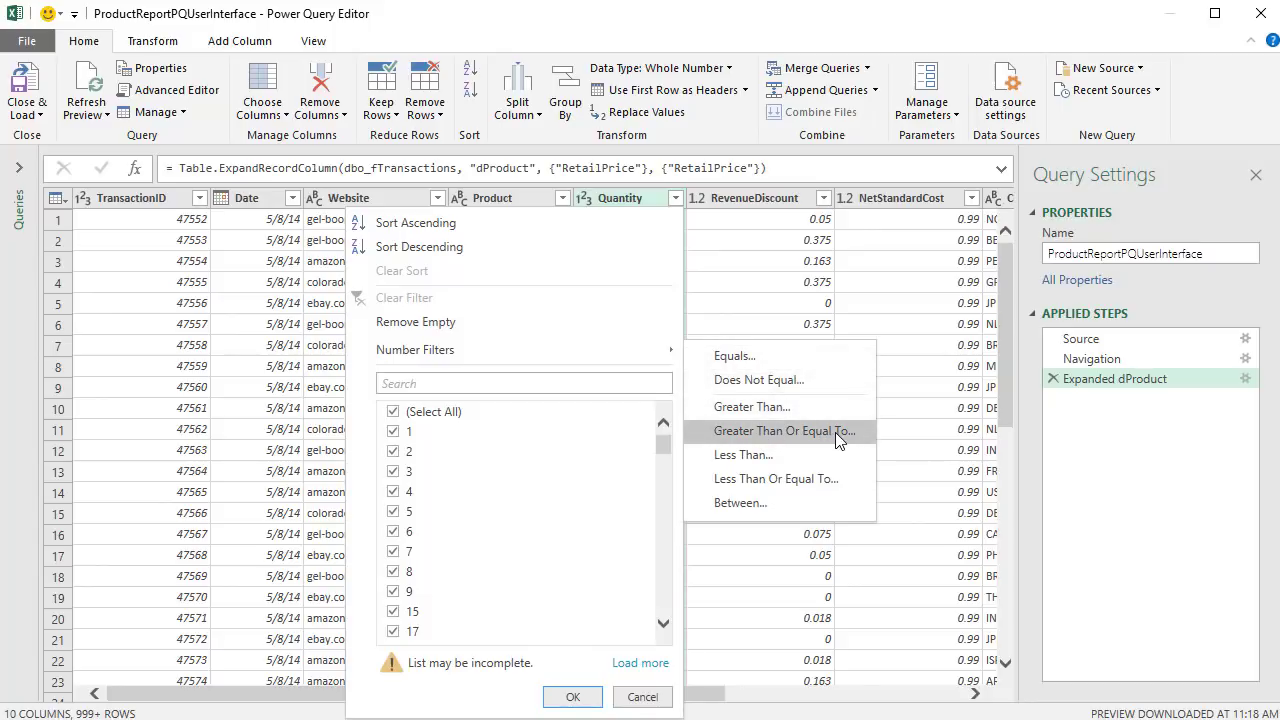
left_click(835, 432)
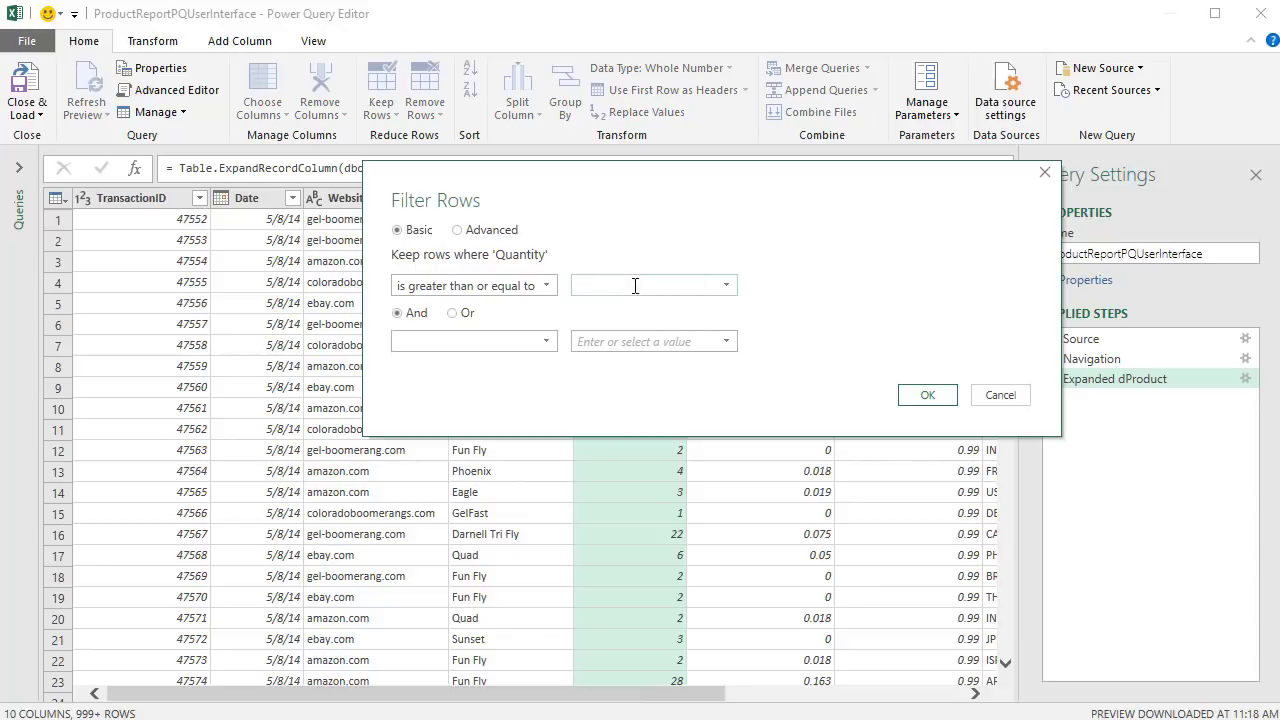
type("100")
left_click(929, 398)
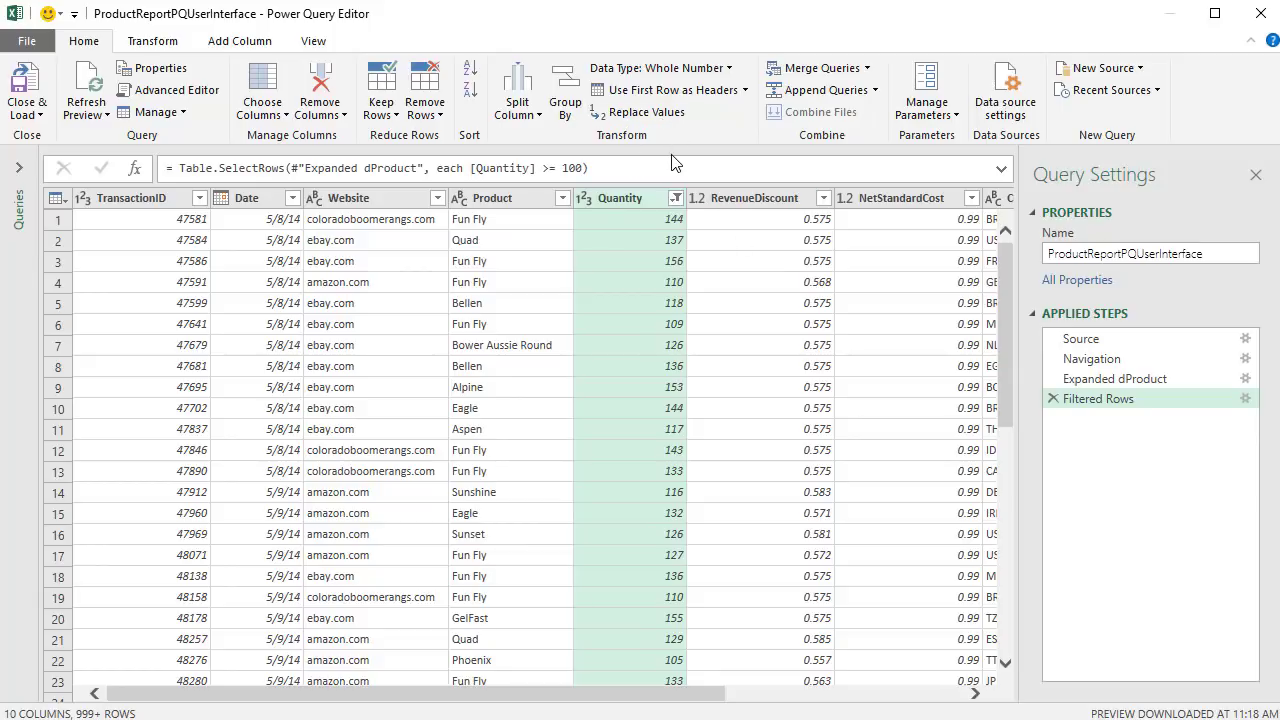
- Add a custom column 'Net Revenue' with formula [RetailPrice]*[Quantity]*(1-[RevenueDiscount])
left_click(250, 42)
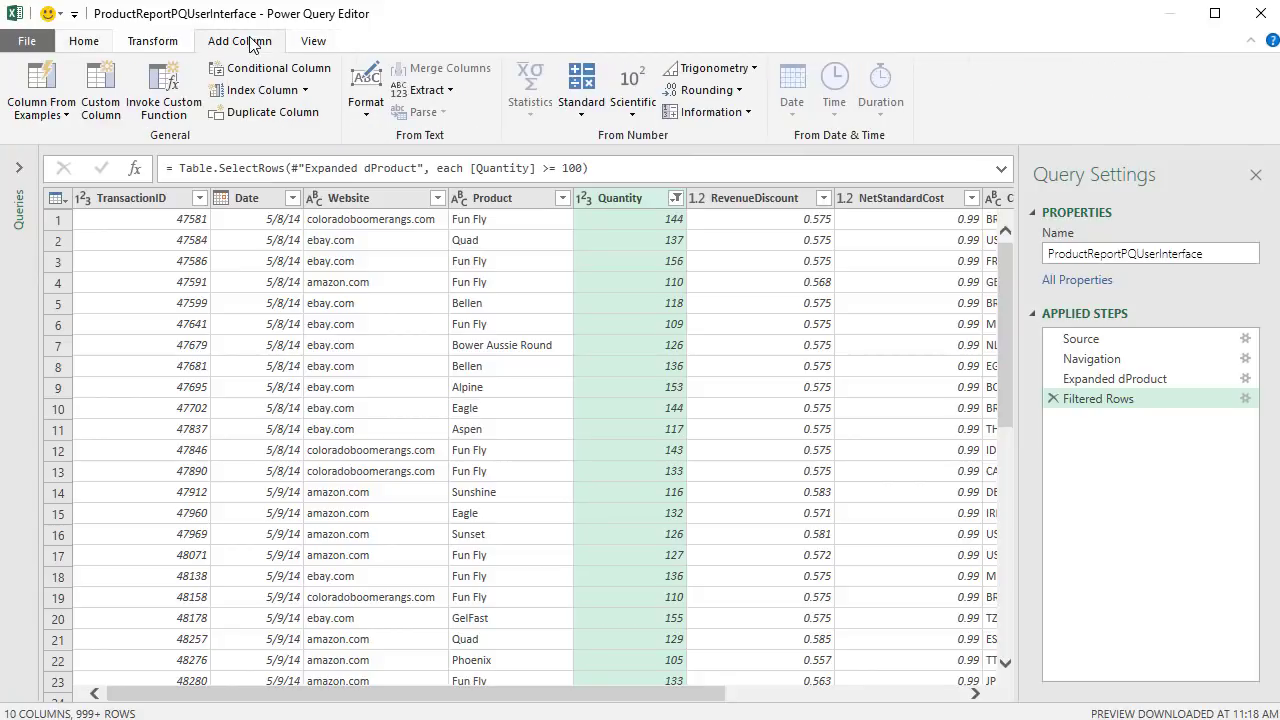
left_click(110, 113)
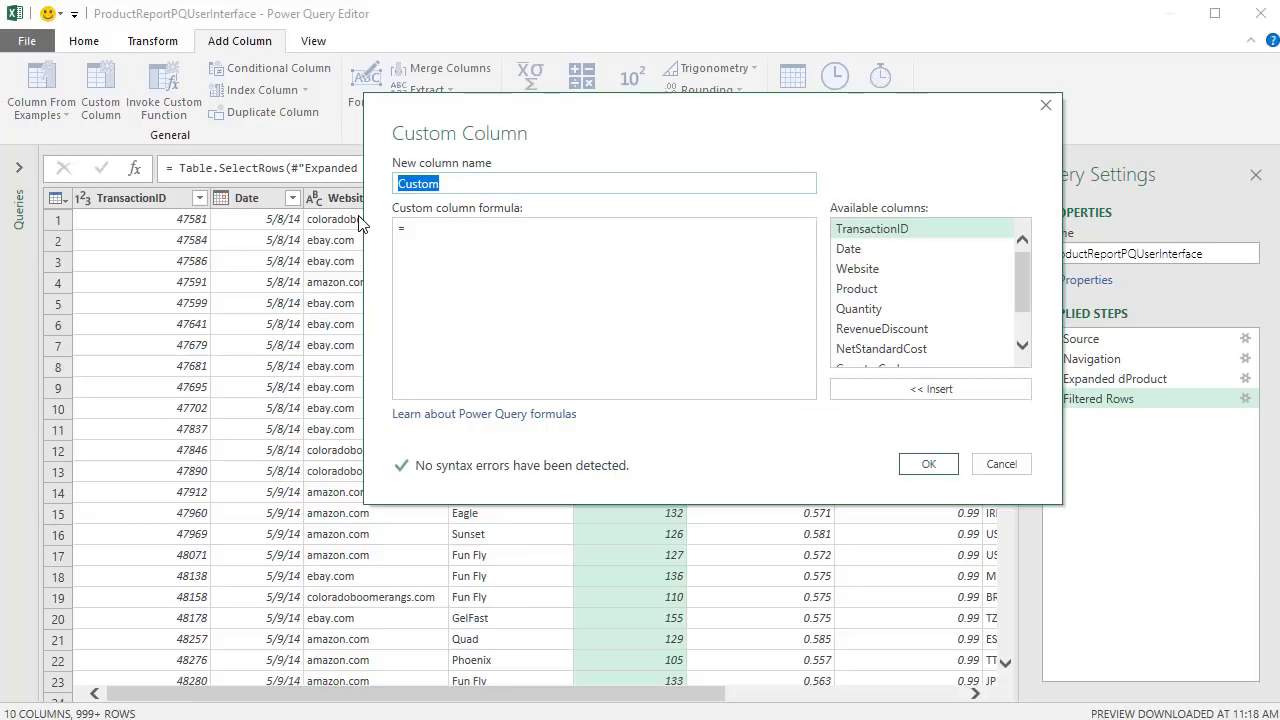
type("Net Revenue")
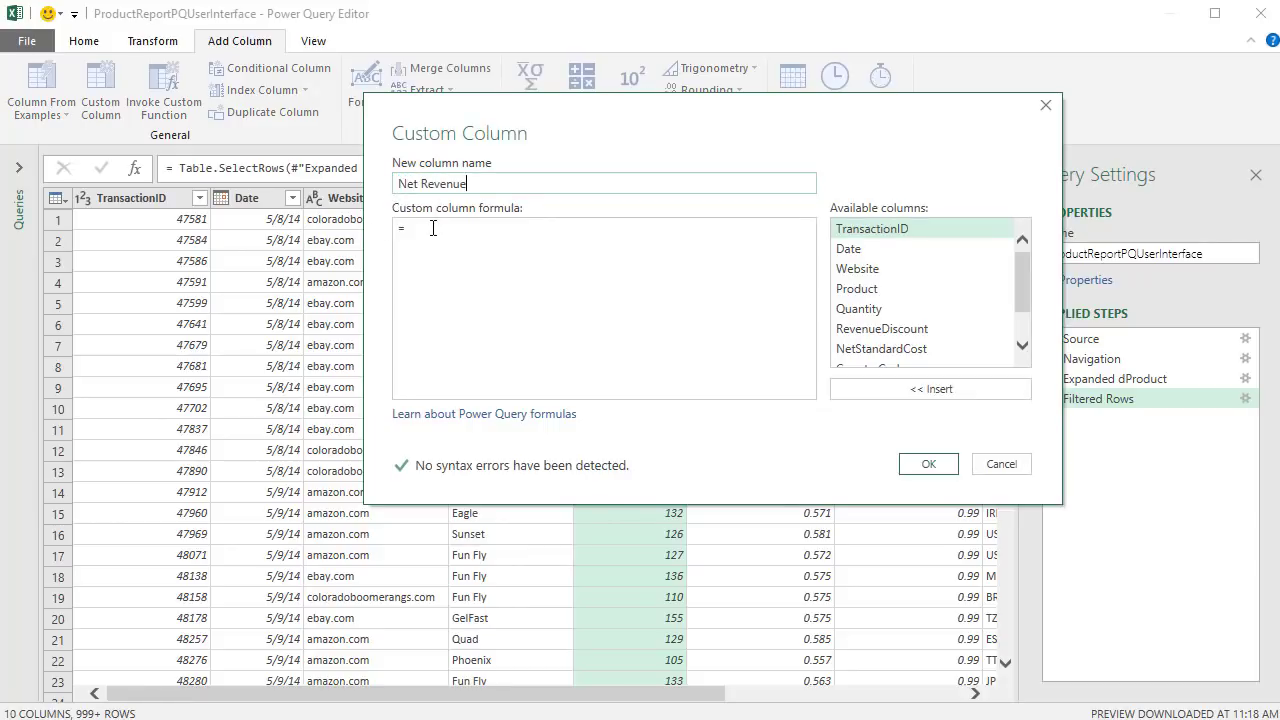
left_click(433, 228)
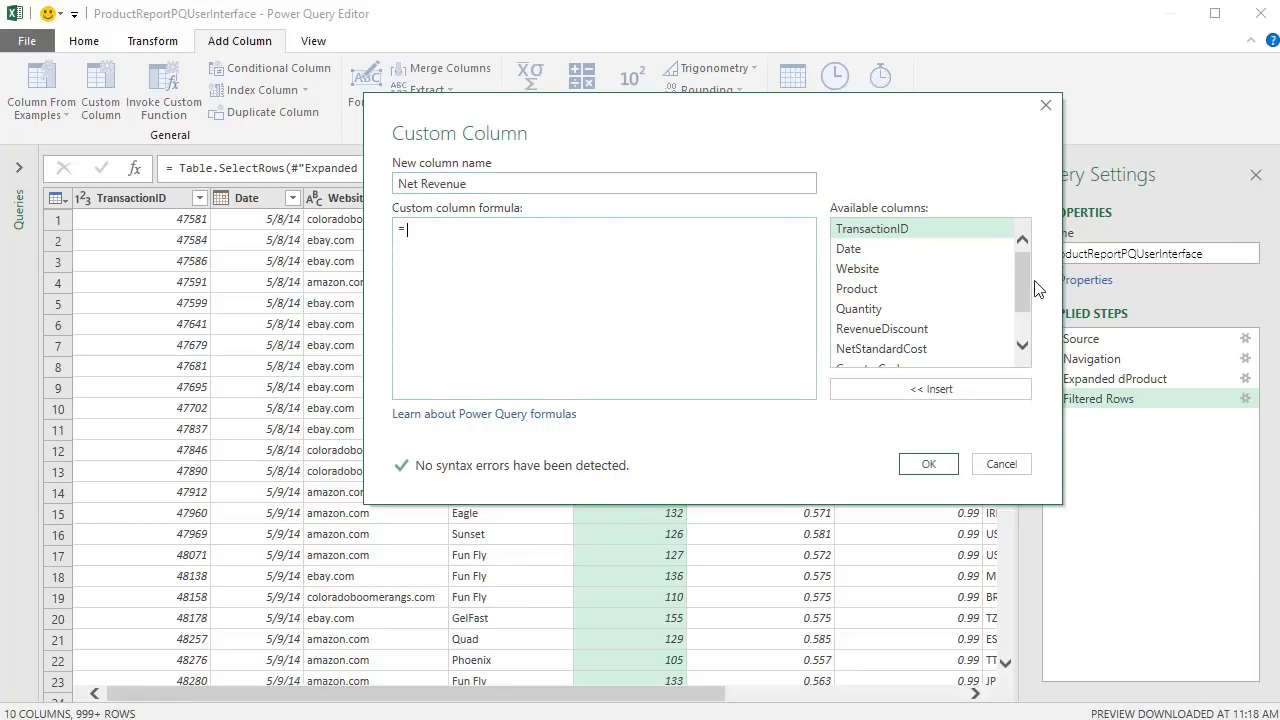
left_click_drag(1026, 288, 1023, 343)
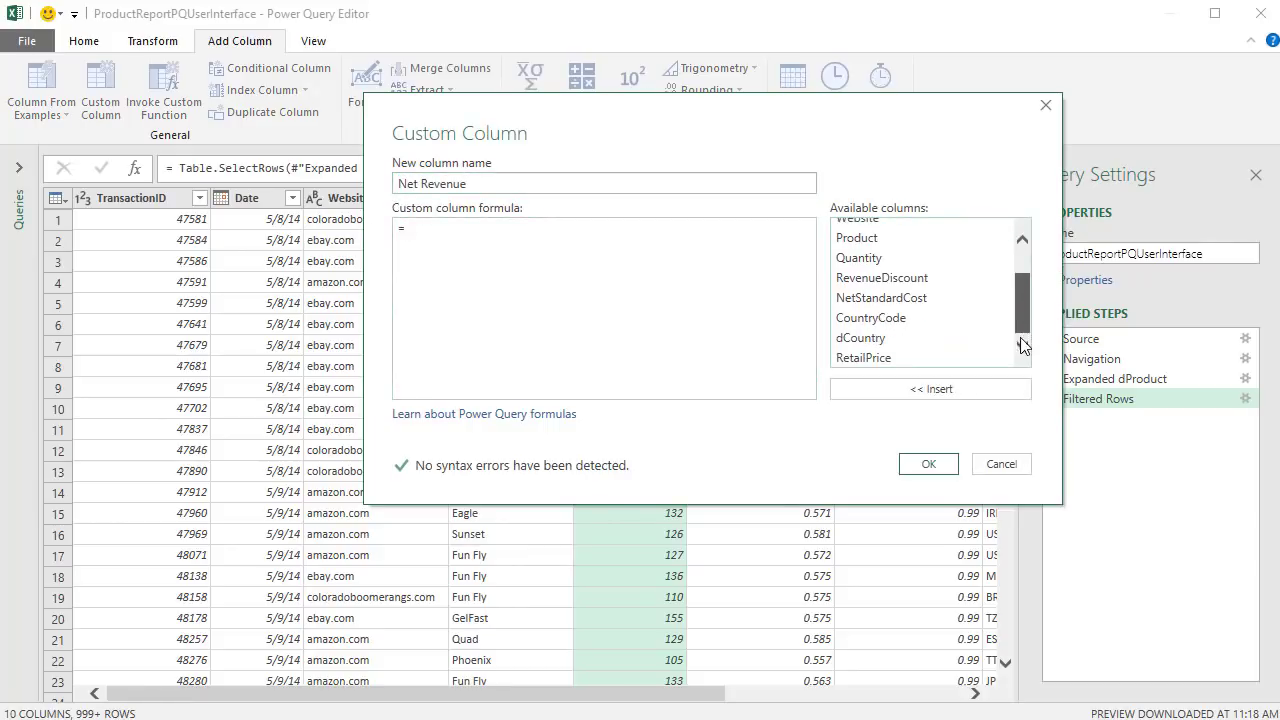
double_click(866, 360)
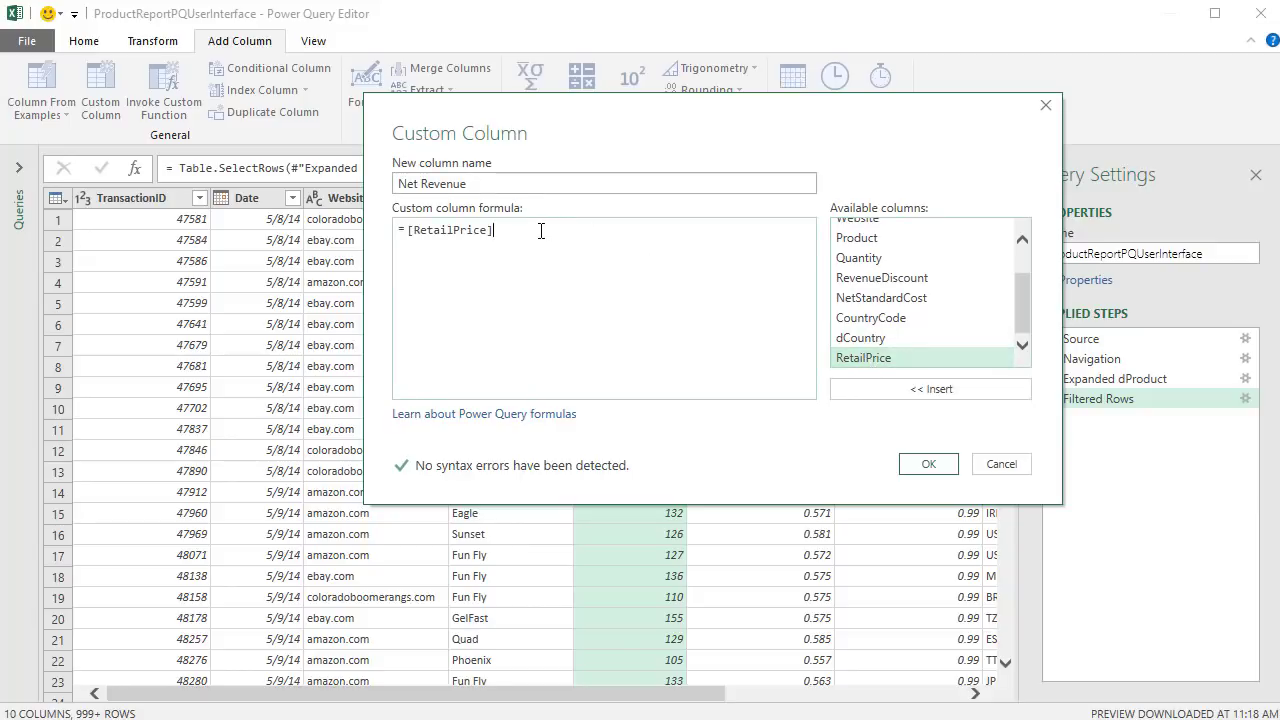
double_click(860, 258)
type("*(1-")
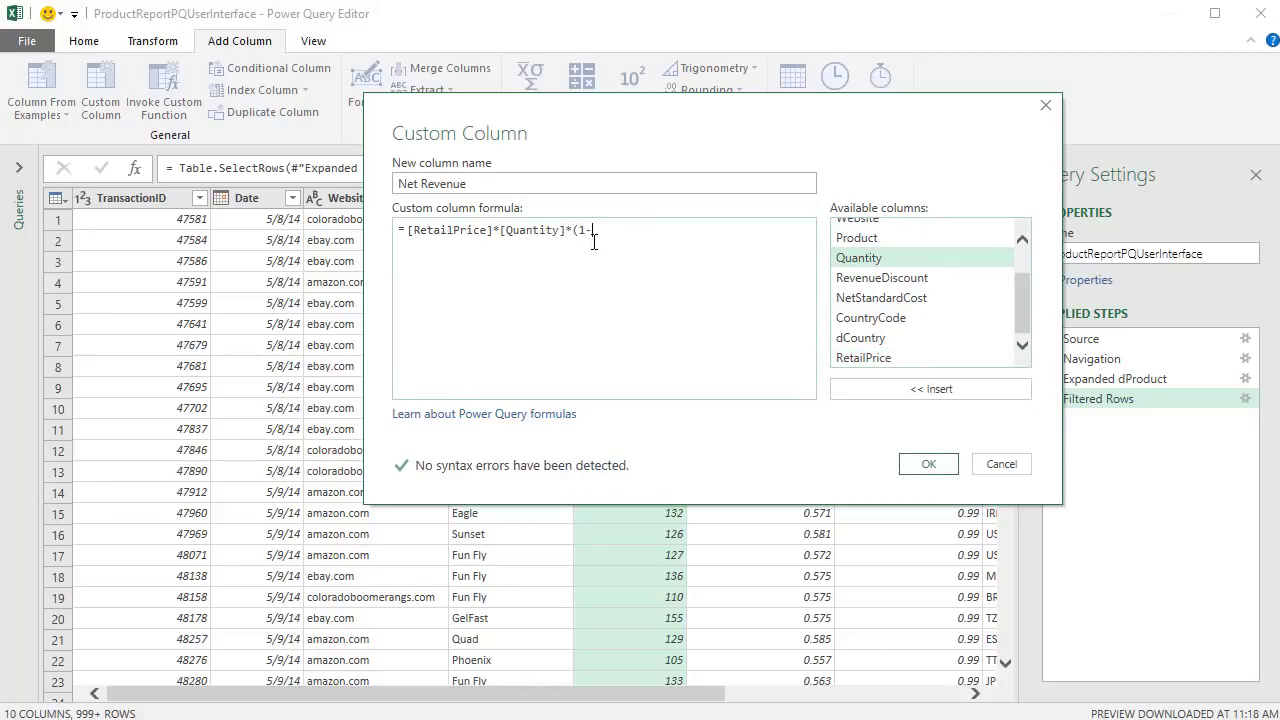
double_click(866, 279)
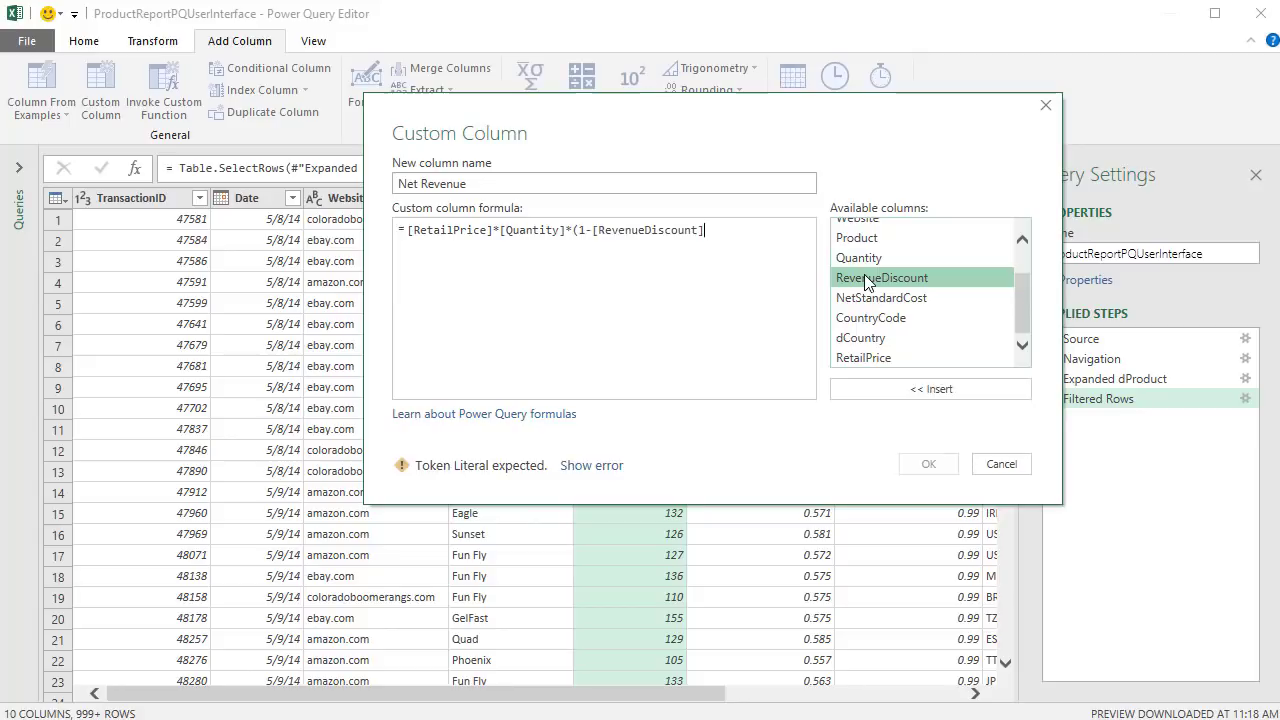
type(")")
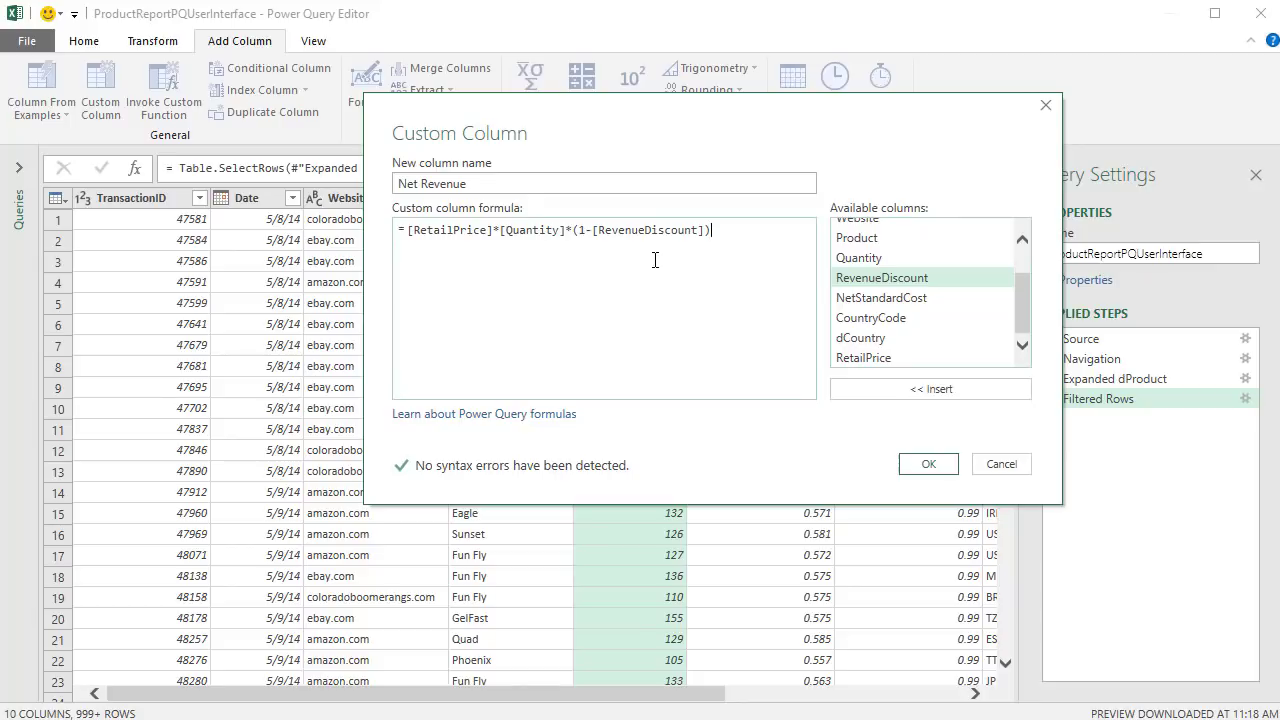
left_click(928, 464)
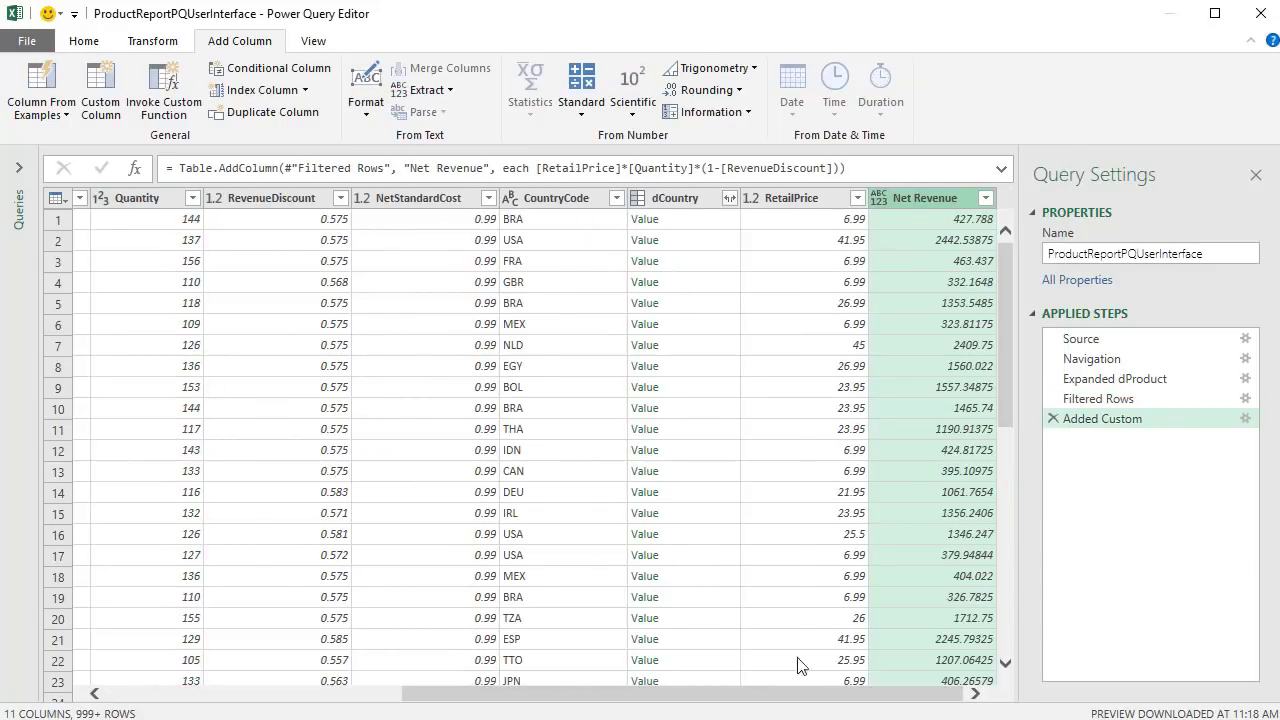
- Group rows by Product with a Sum of Net Revenue named 'Total Net Revenue', giving 22 rows
left_click_drag(766, 698, 370, 696)
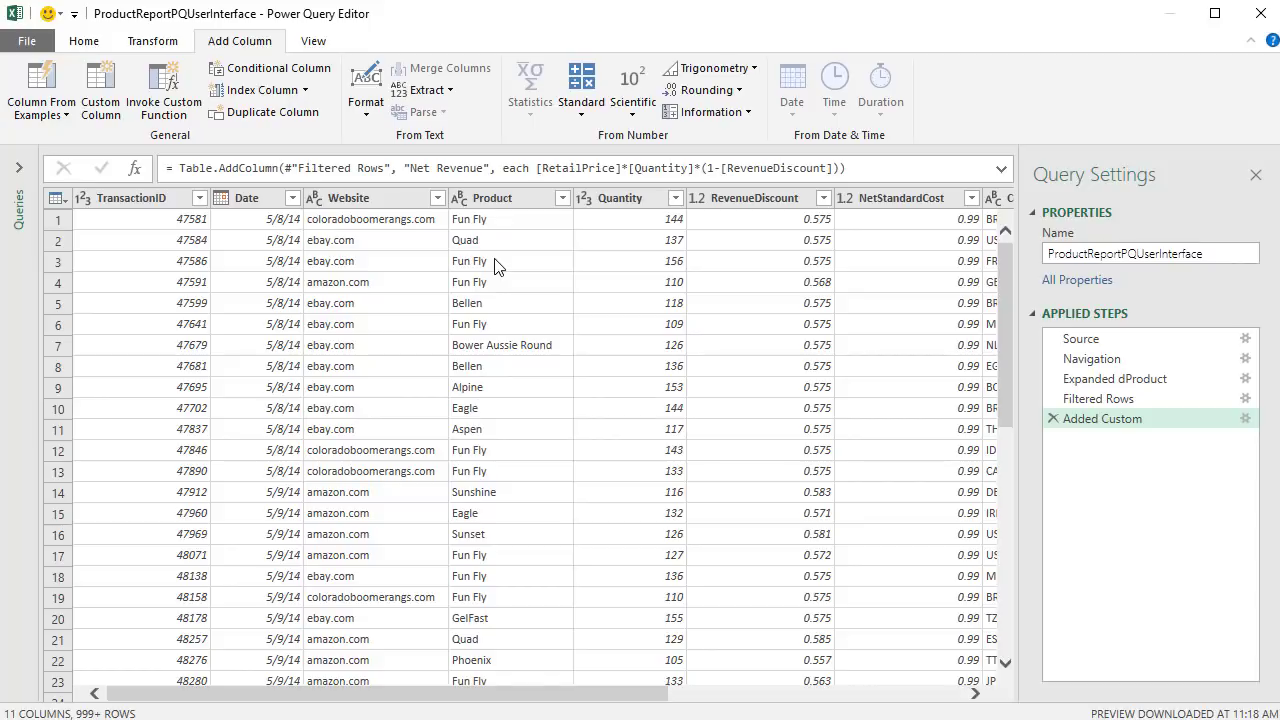
right_click(507, 201)
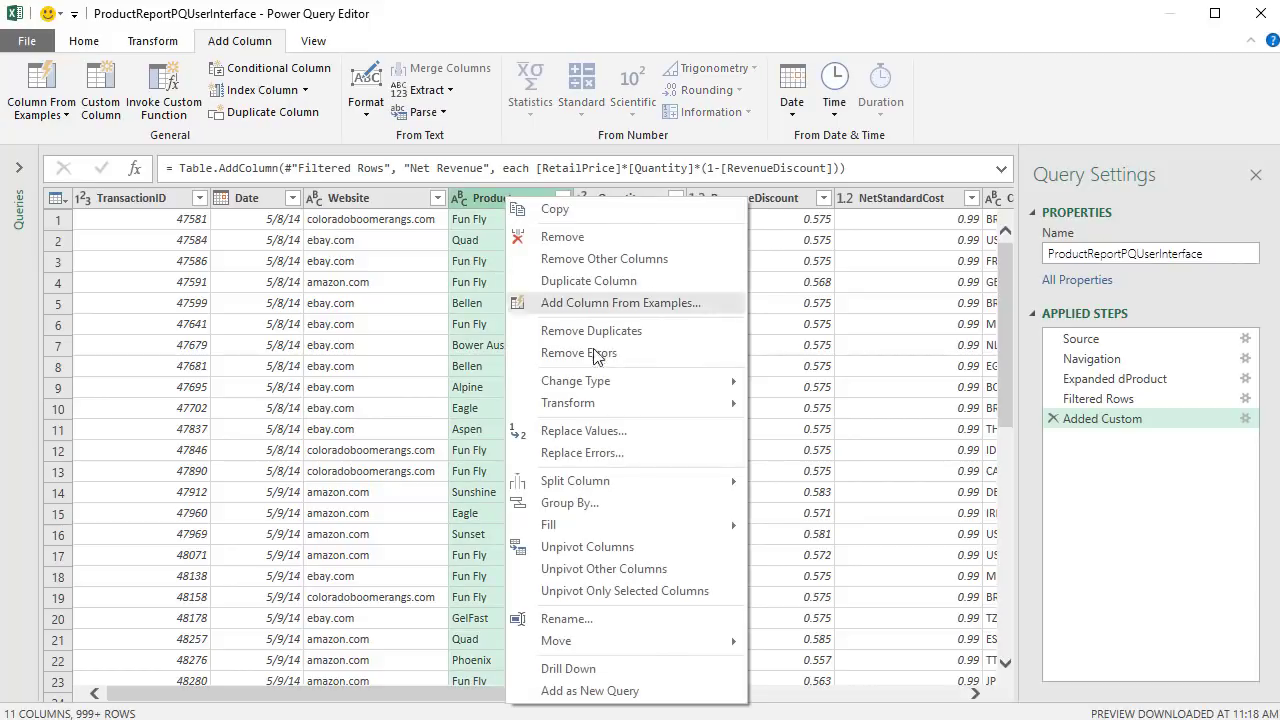
left_click(624, 504)
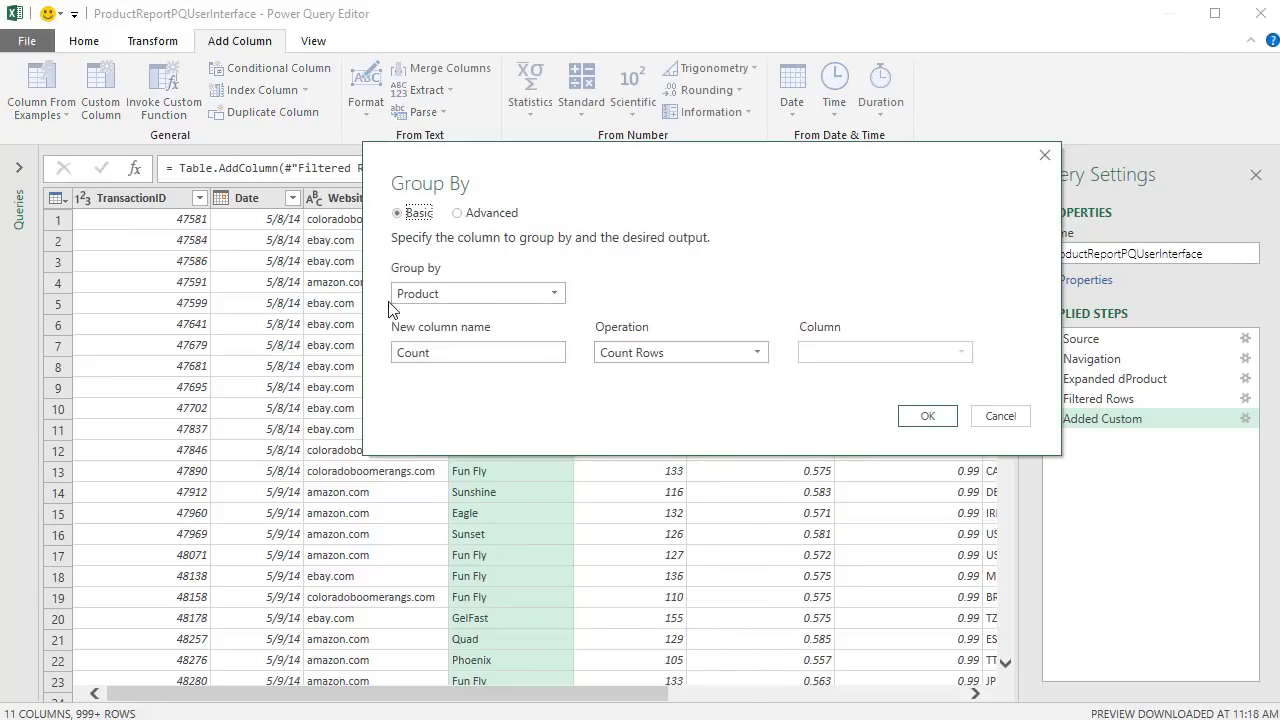
double_click(463, 348)
type("Total Net Revenue")
left_click(680, 352)
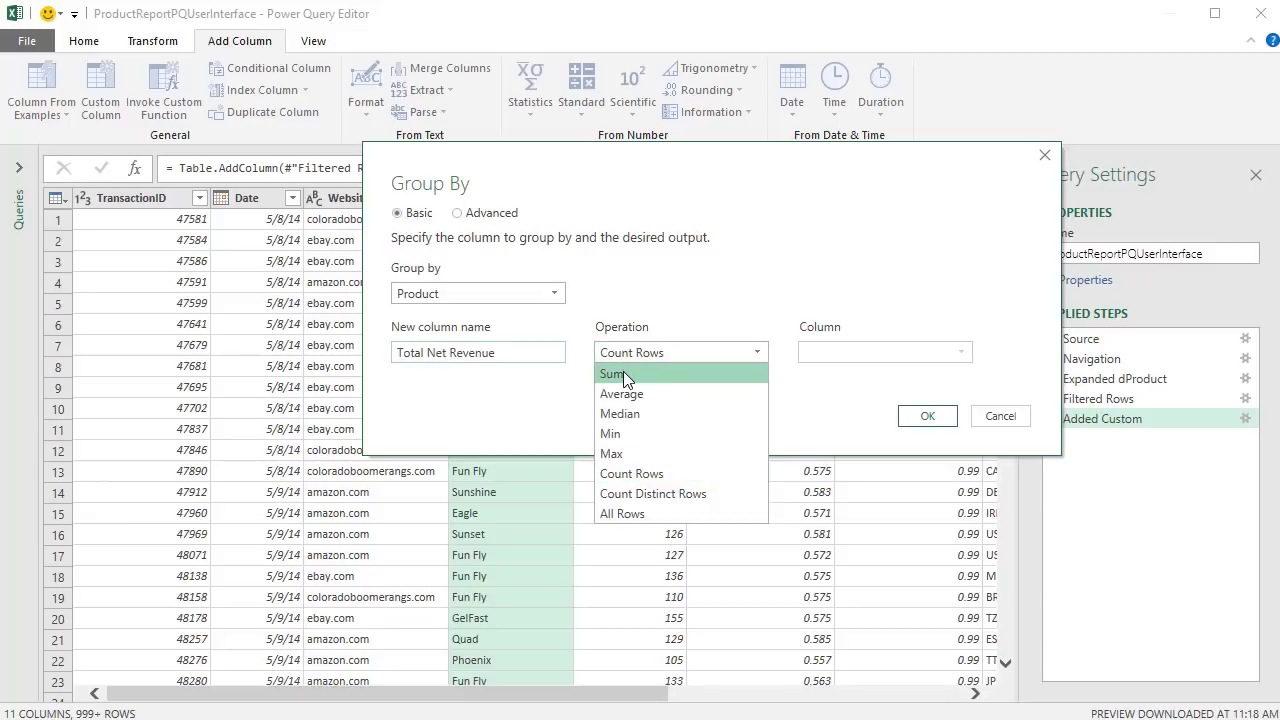
left_click(623, 371)
left_click(815, 356)
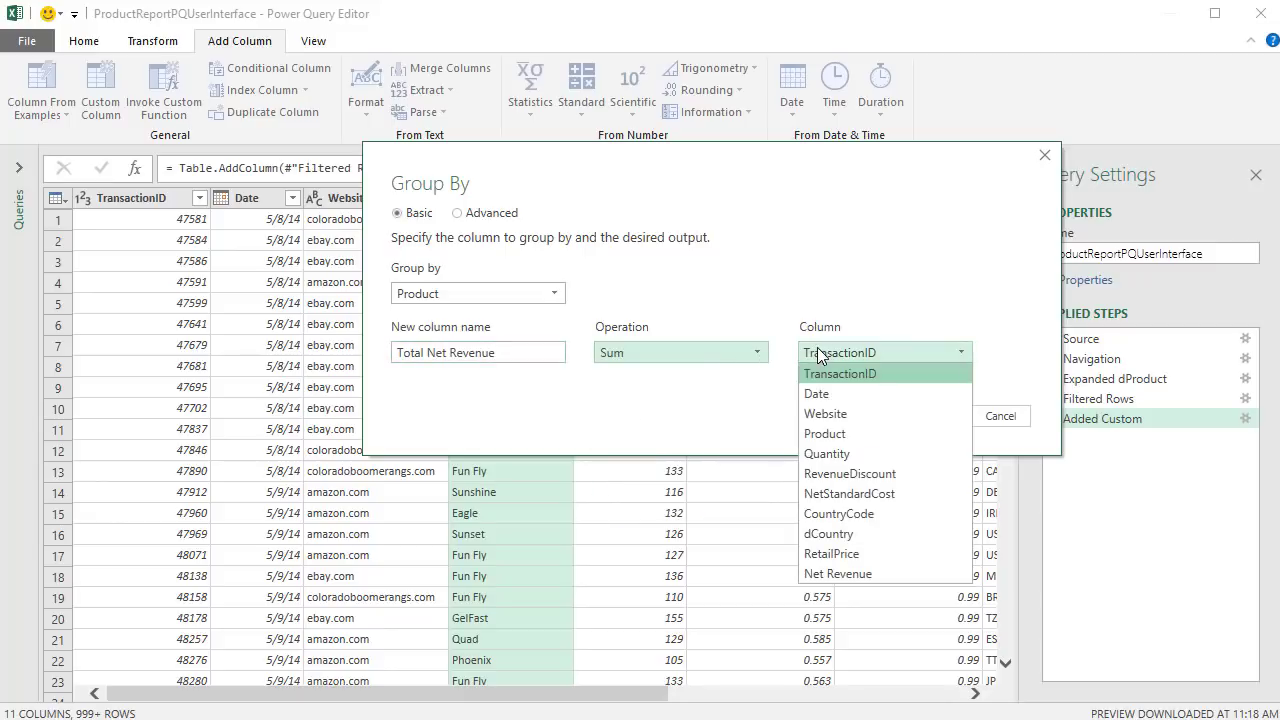
left_click(842, 574)
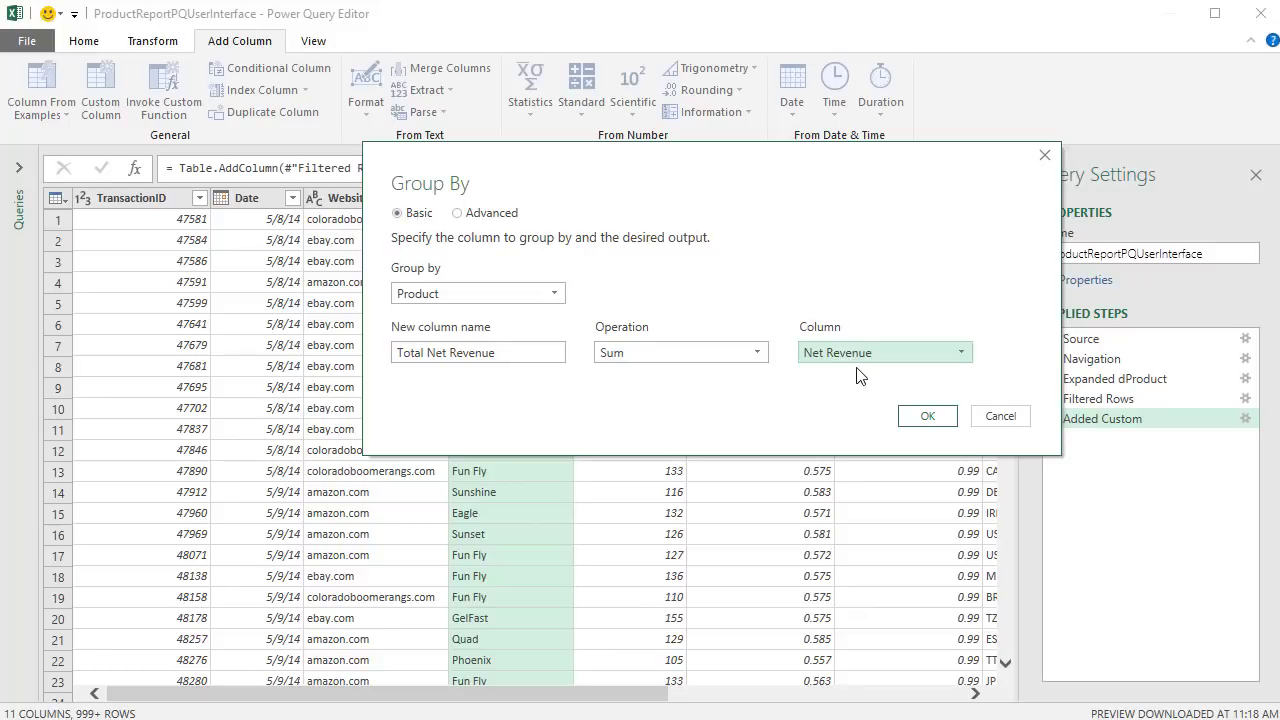
left_click(924, 417)
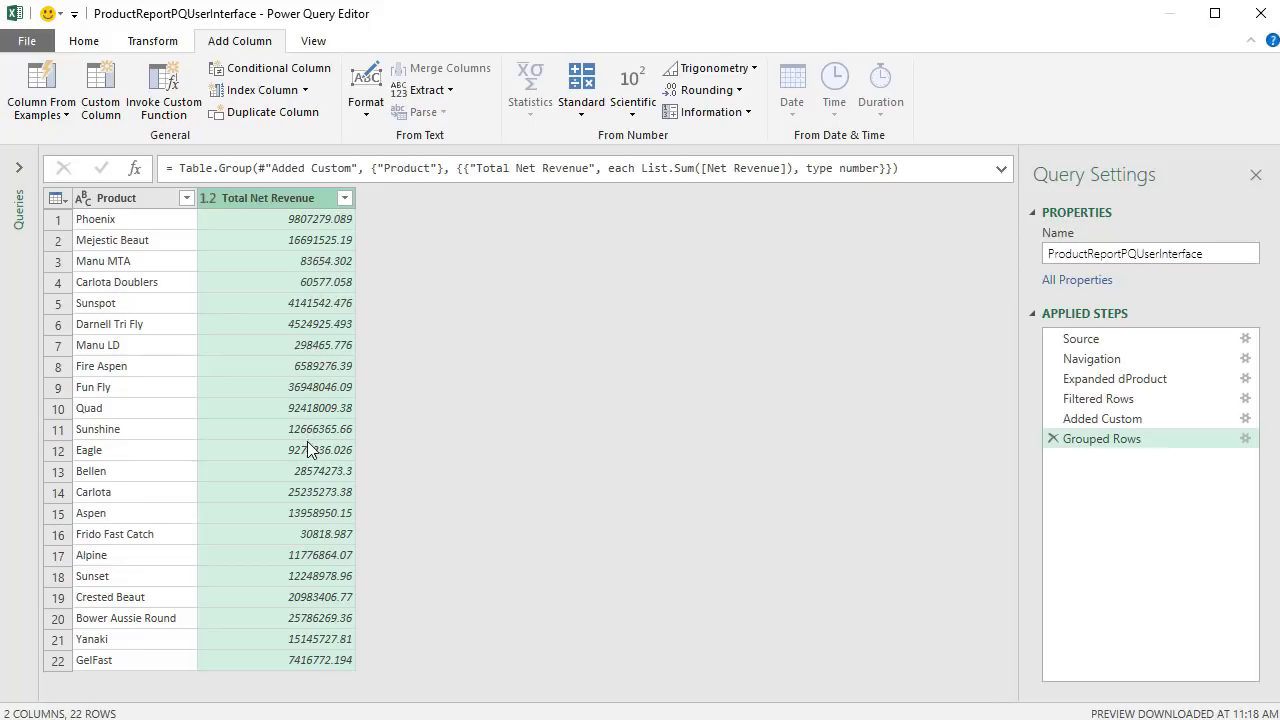
- Filter Total Net Revenue to values greater than or equal to 100000, leaving 19 products
left_click(344, 198)
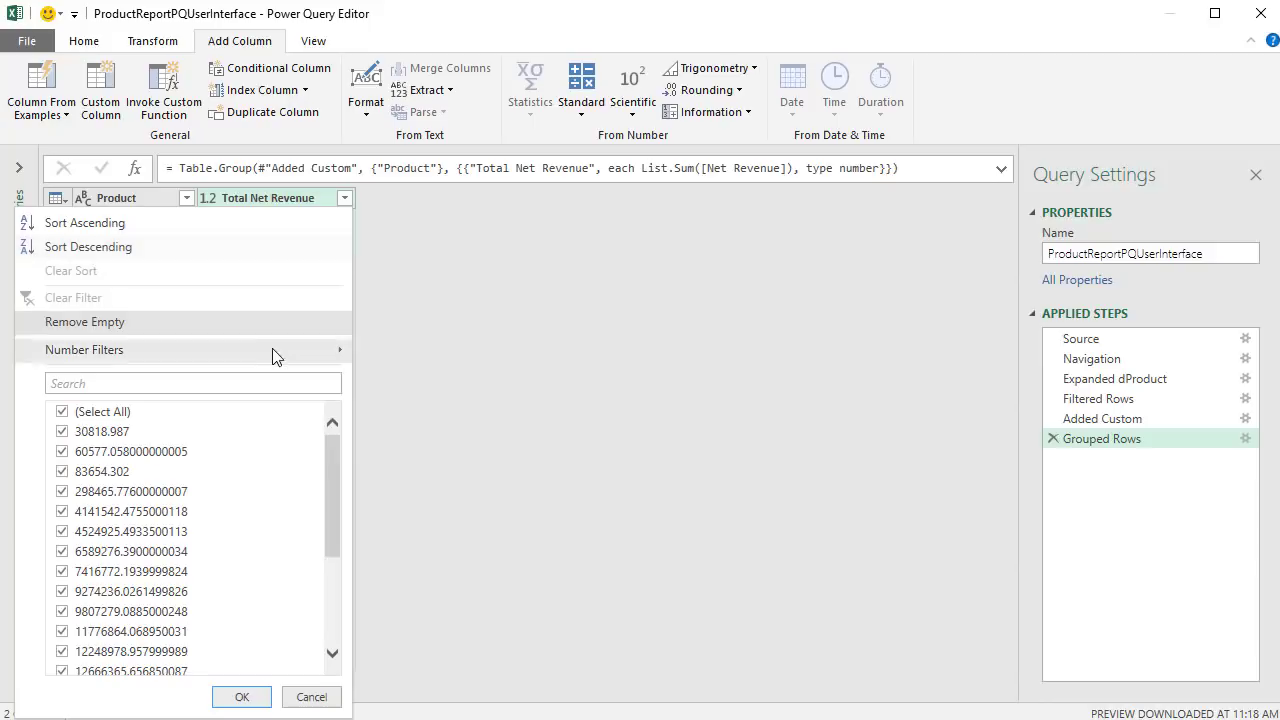
mouse_move(271, 349)
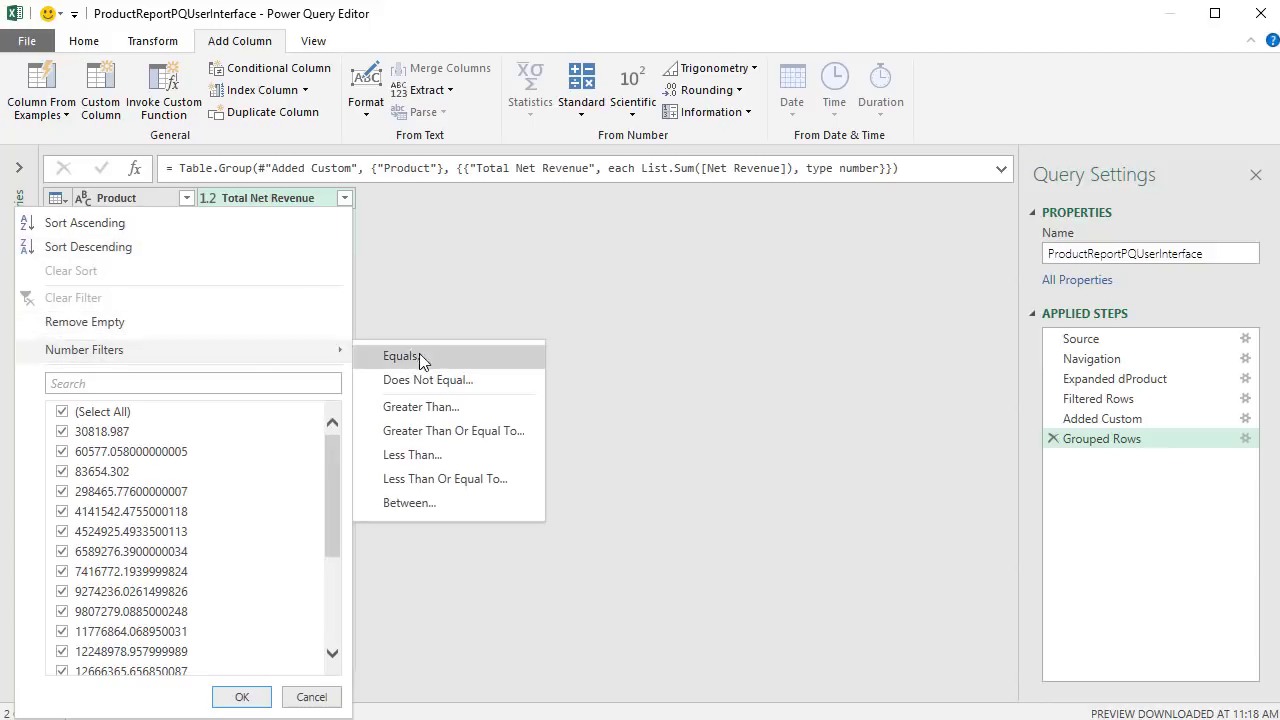
left_click(466, 432)
type("10")
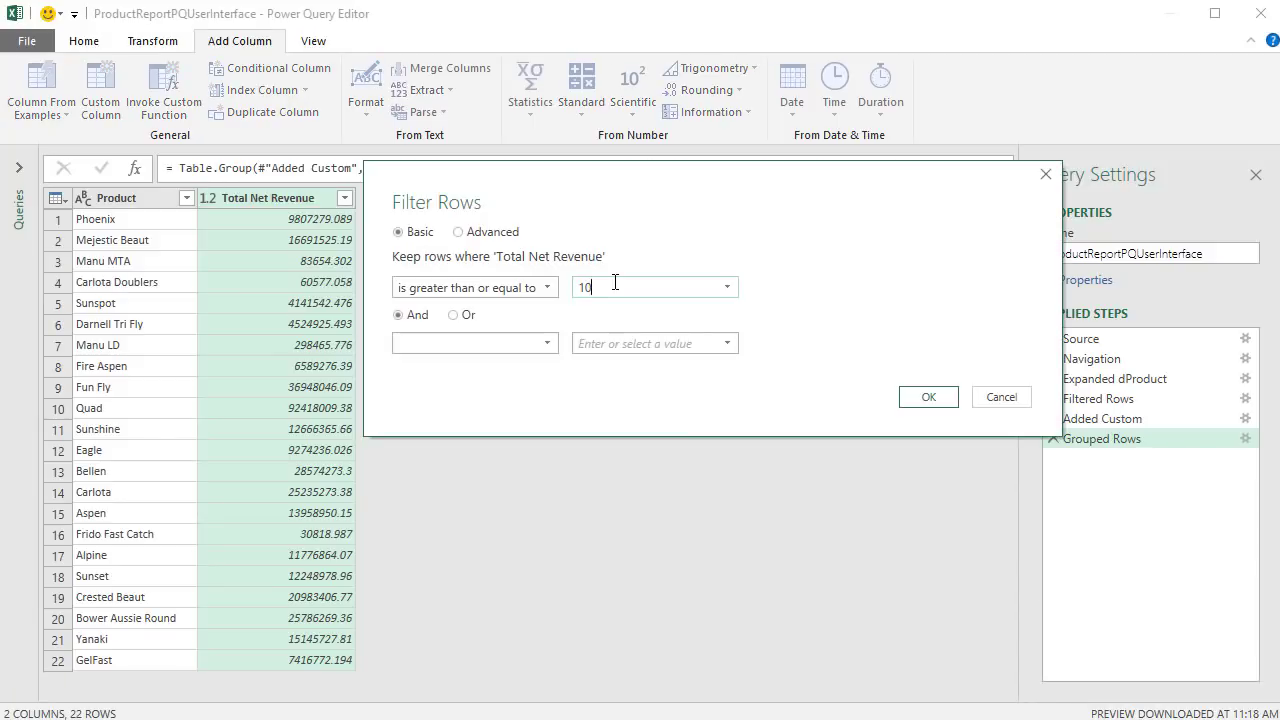
type("0000")
left_click(922, 397)
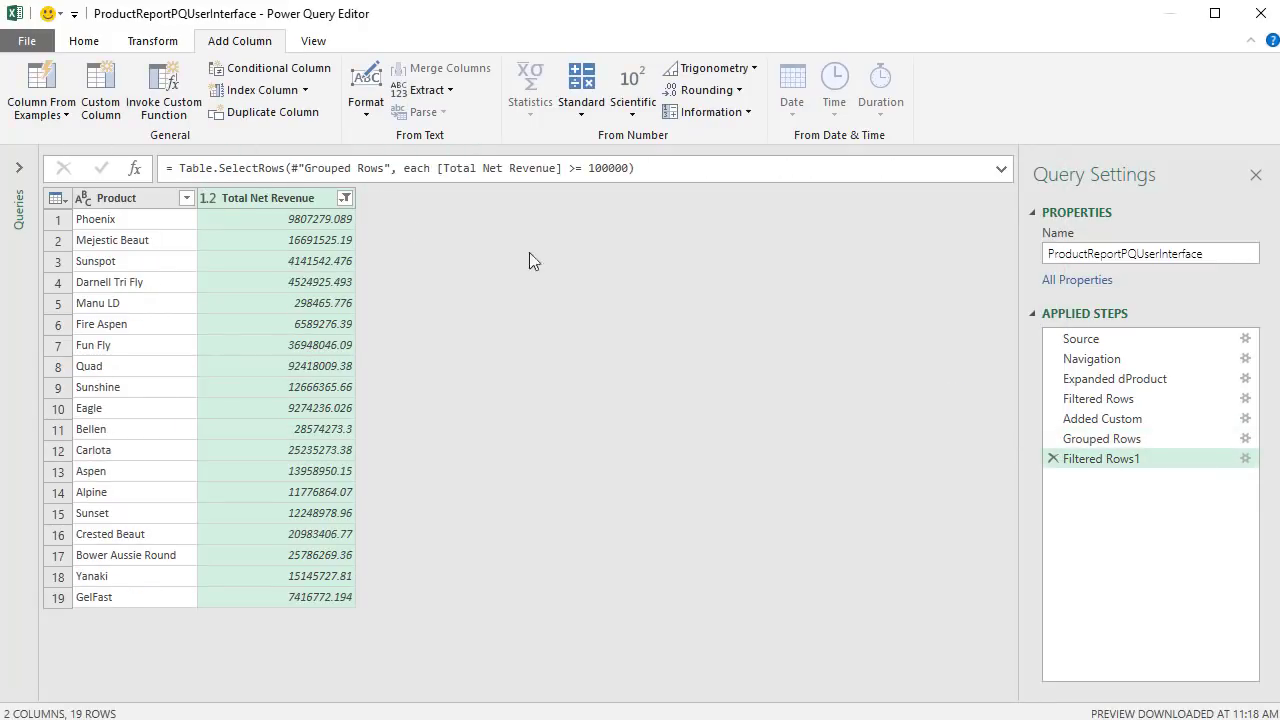
- Sort the Product column in ascending order
left_click(187, 199)
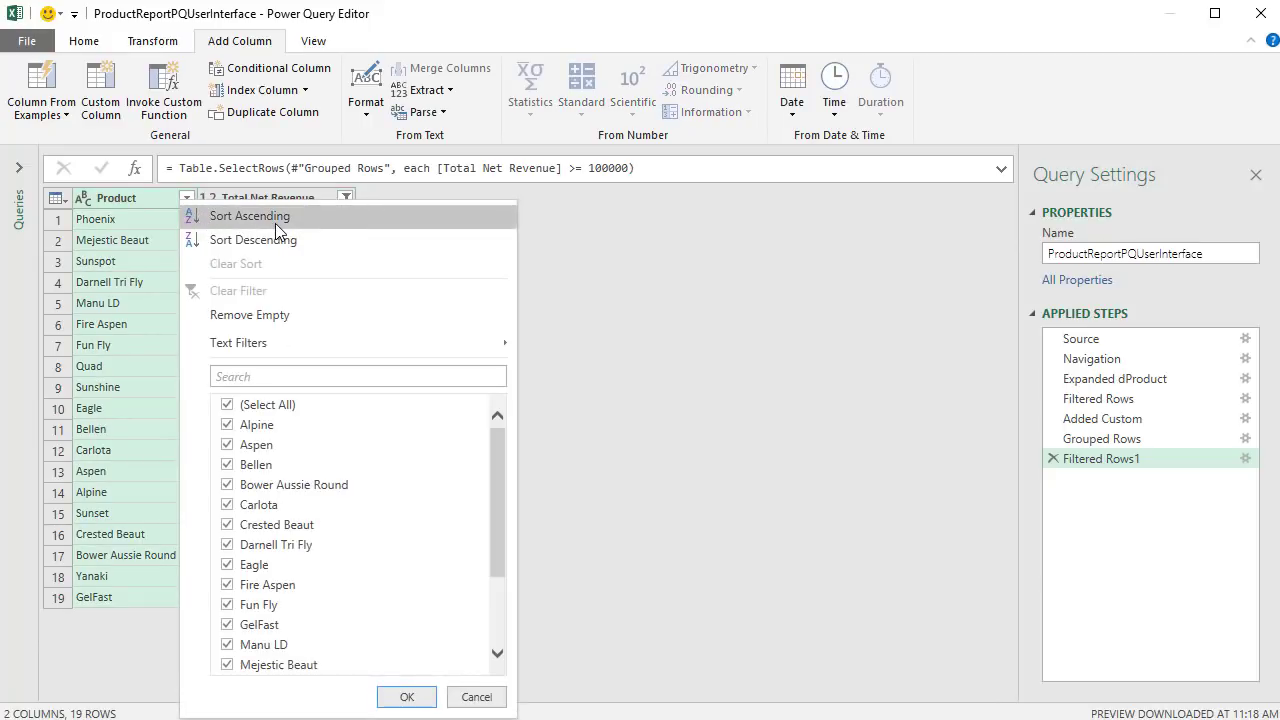
left_click(275, 223)
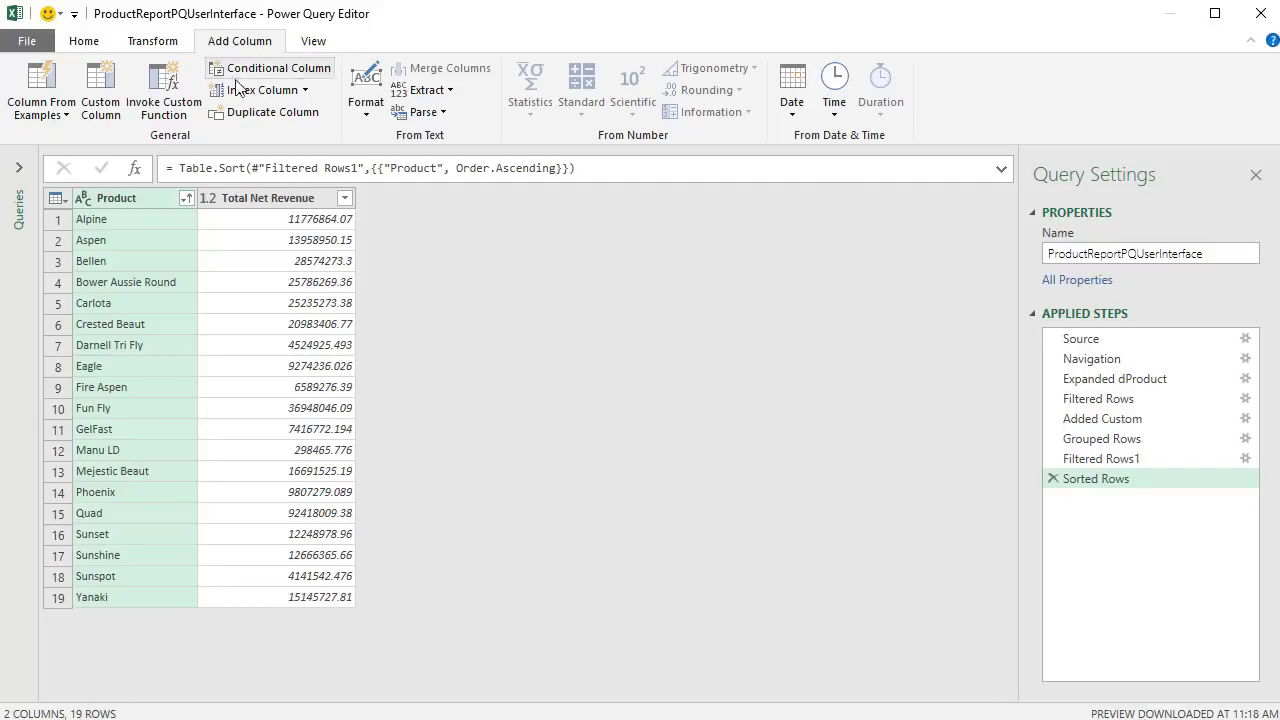
- Close & Load the query as a table on the existing SQL sheet at $L$11
left_click(84, 42)
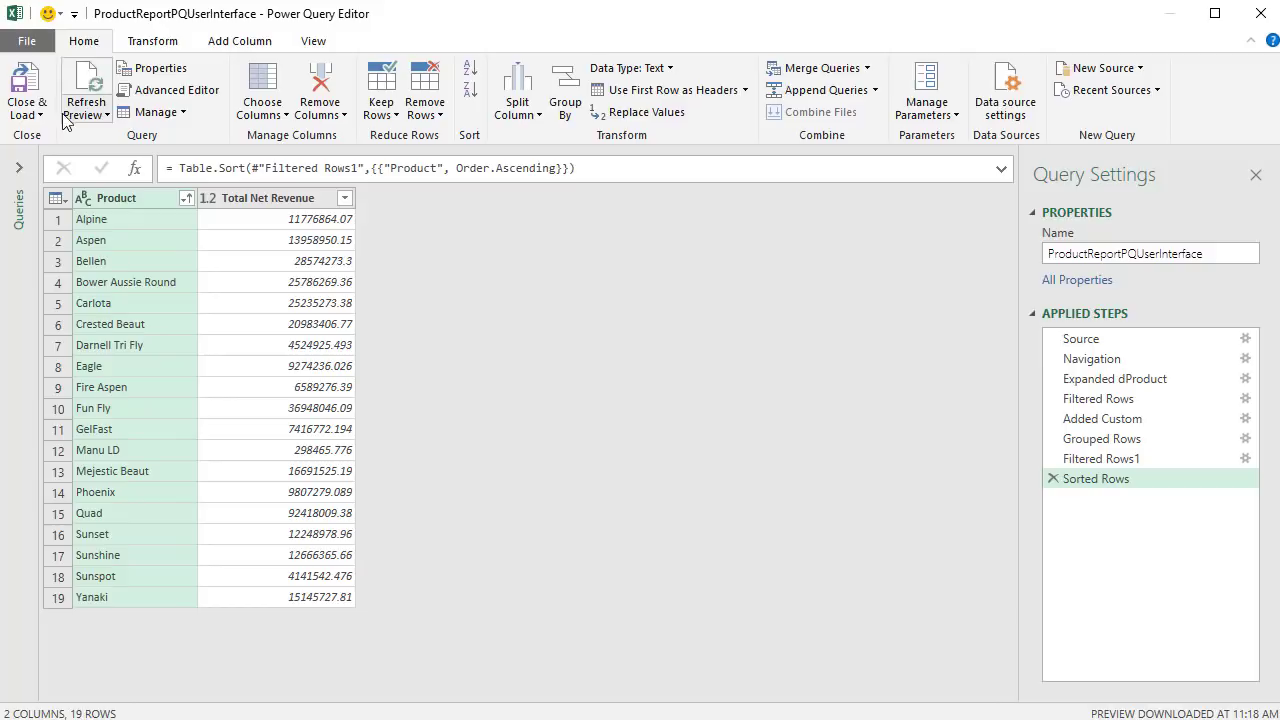
left_click(27, 110)
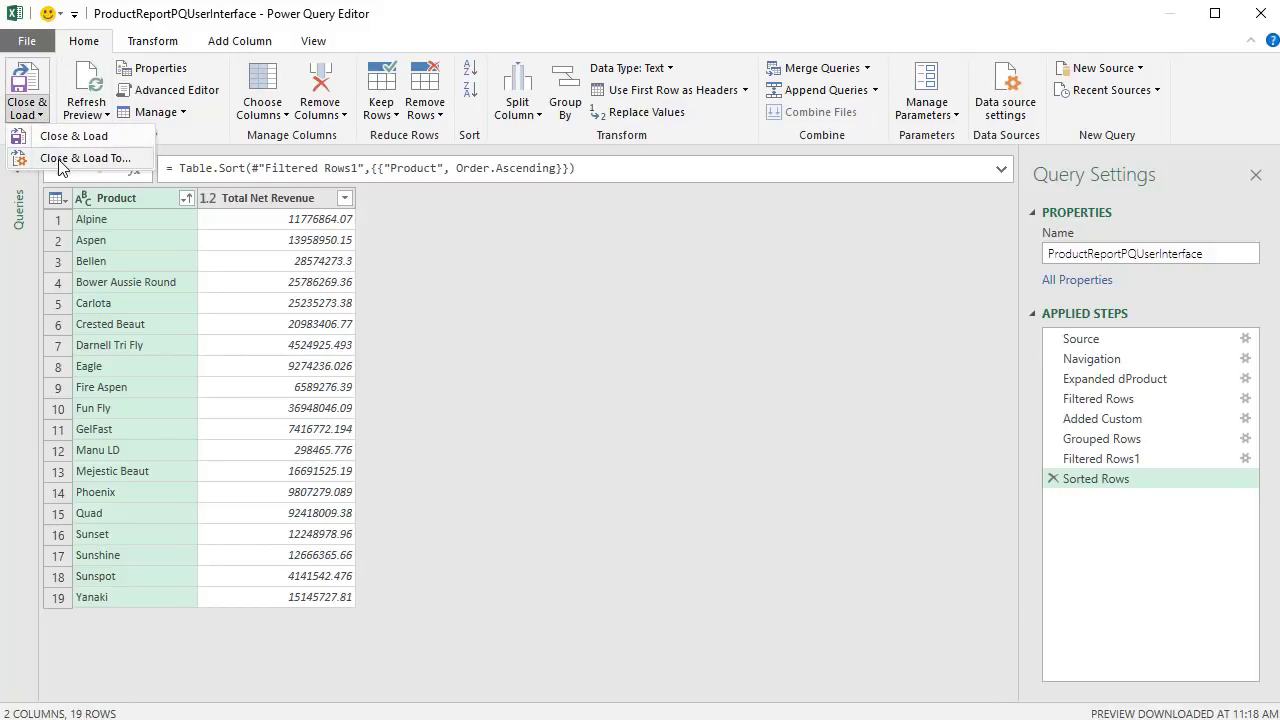
left_click(60, 160)
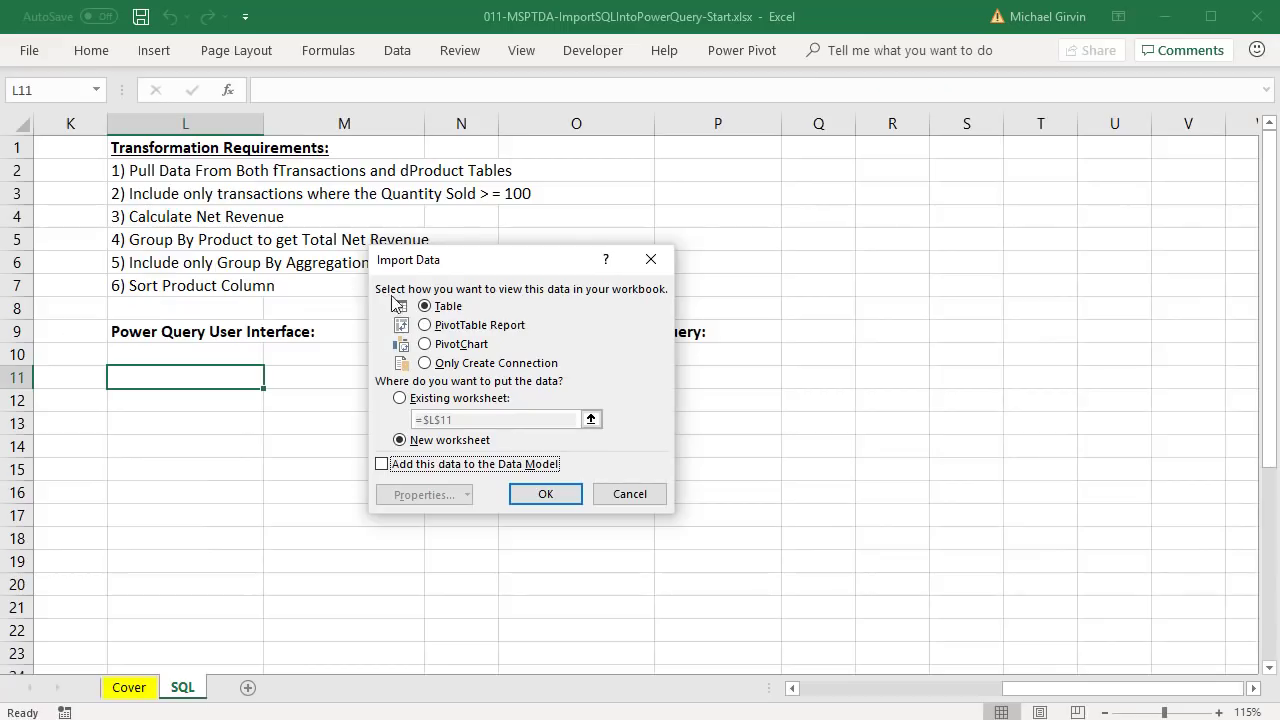
left_click(408, 400)
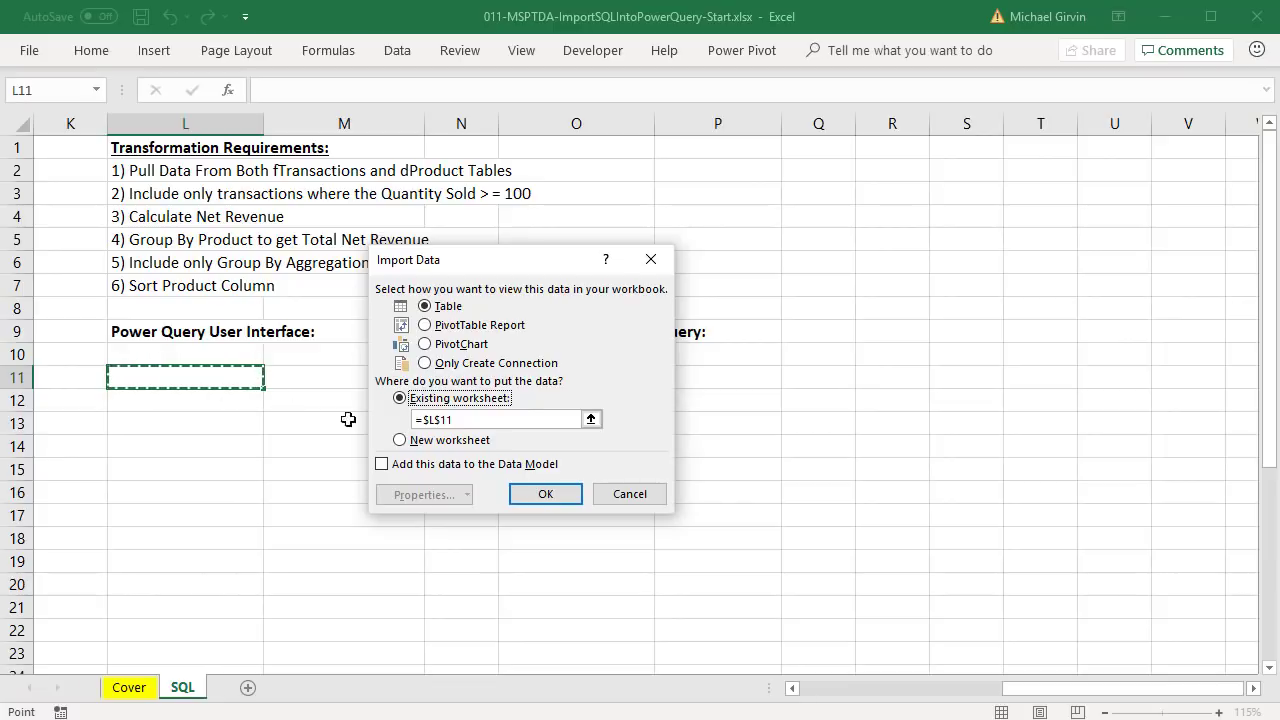
left_click(541, 494)
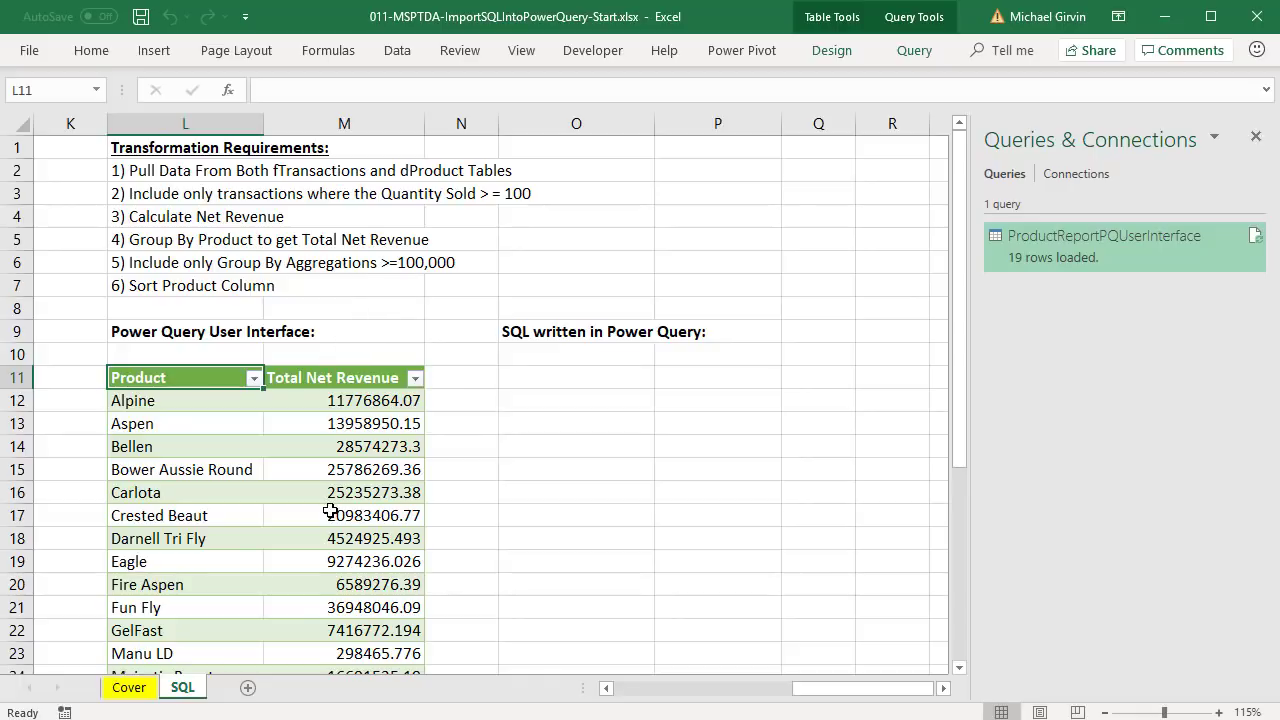
- From cell O11, start a SQL Server import and paste the net-revenue-per-product SQL statement
left_click(575, 379)
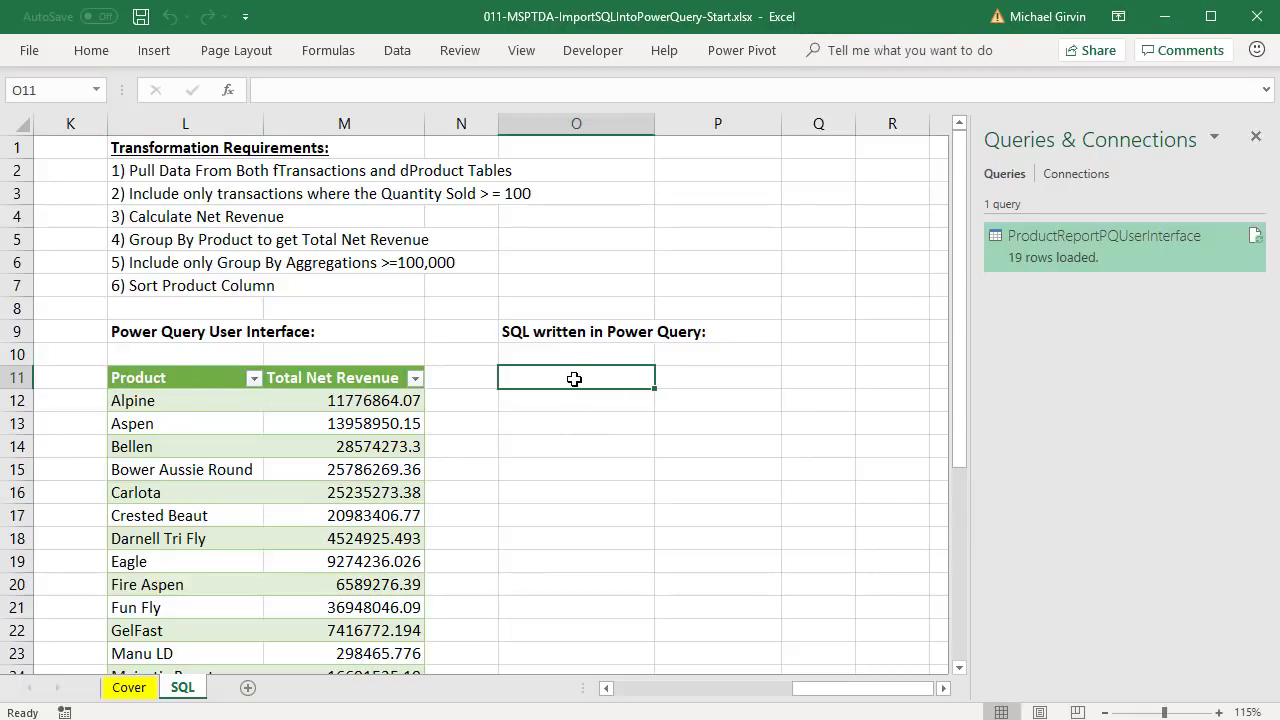
left_click(397, 52)
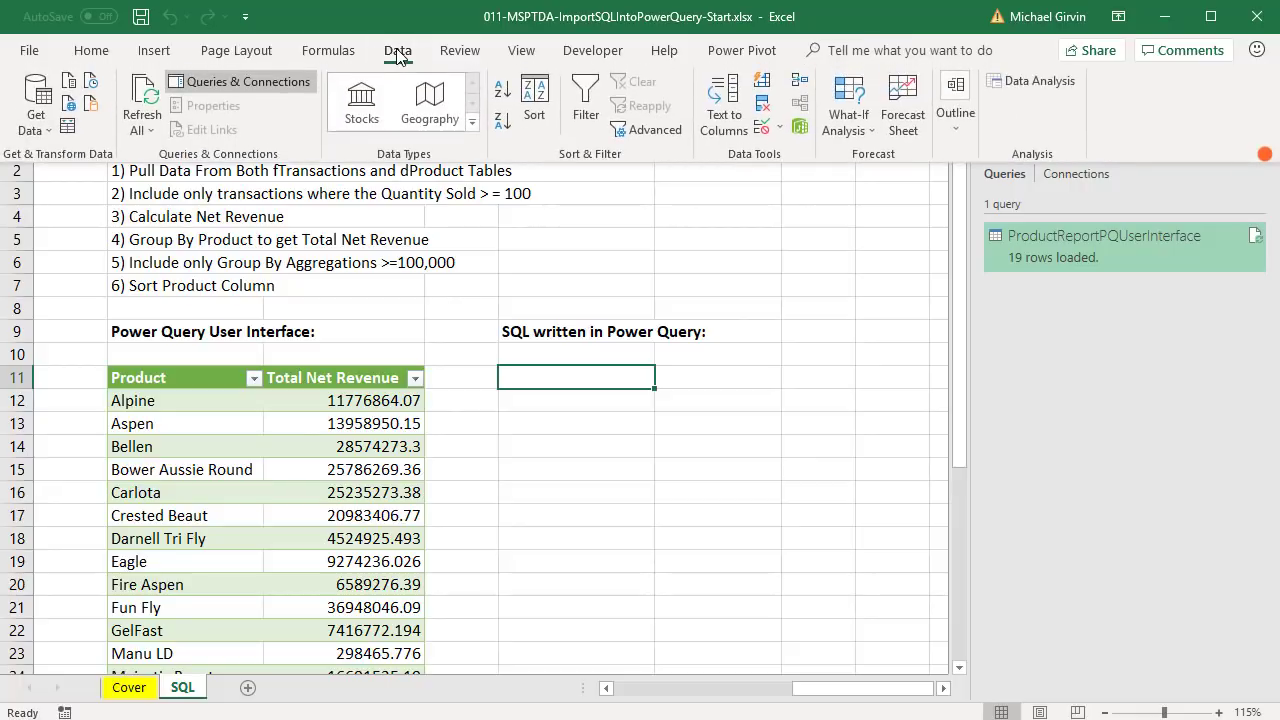
left_click(36, 125)
mouse_move(150, 208)
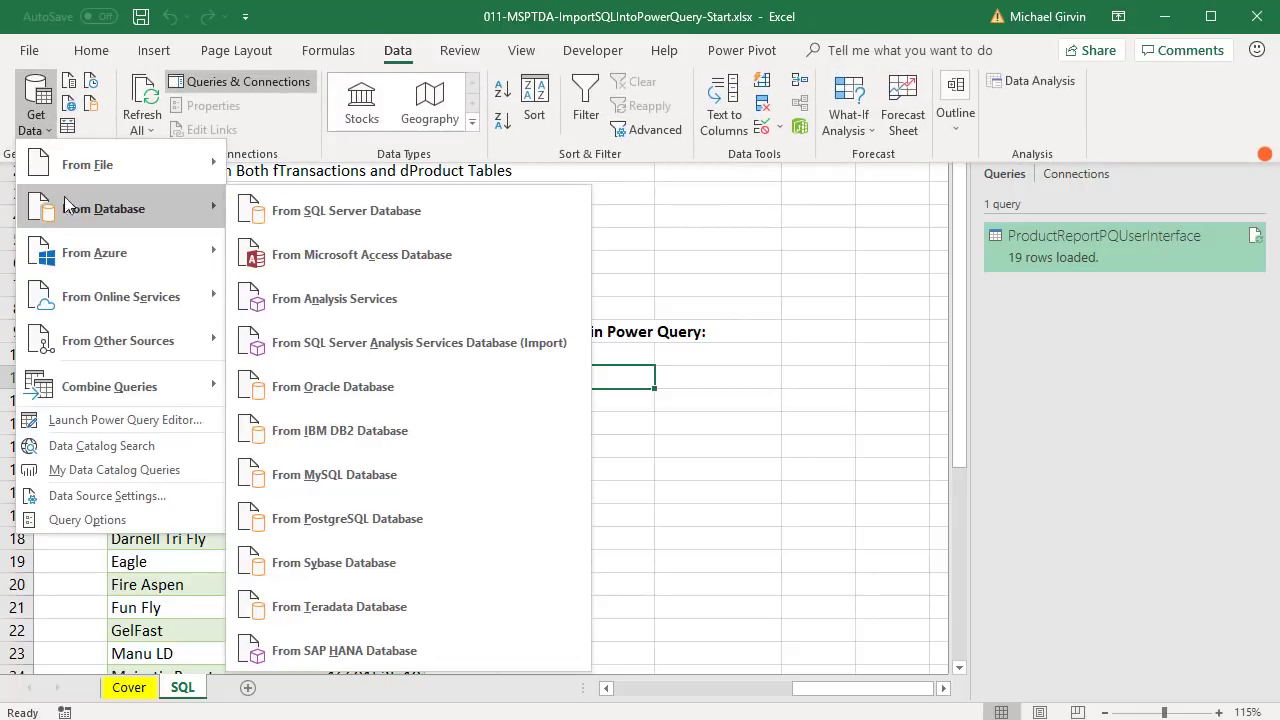
left_click(350, 220)
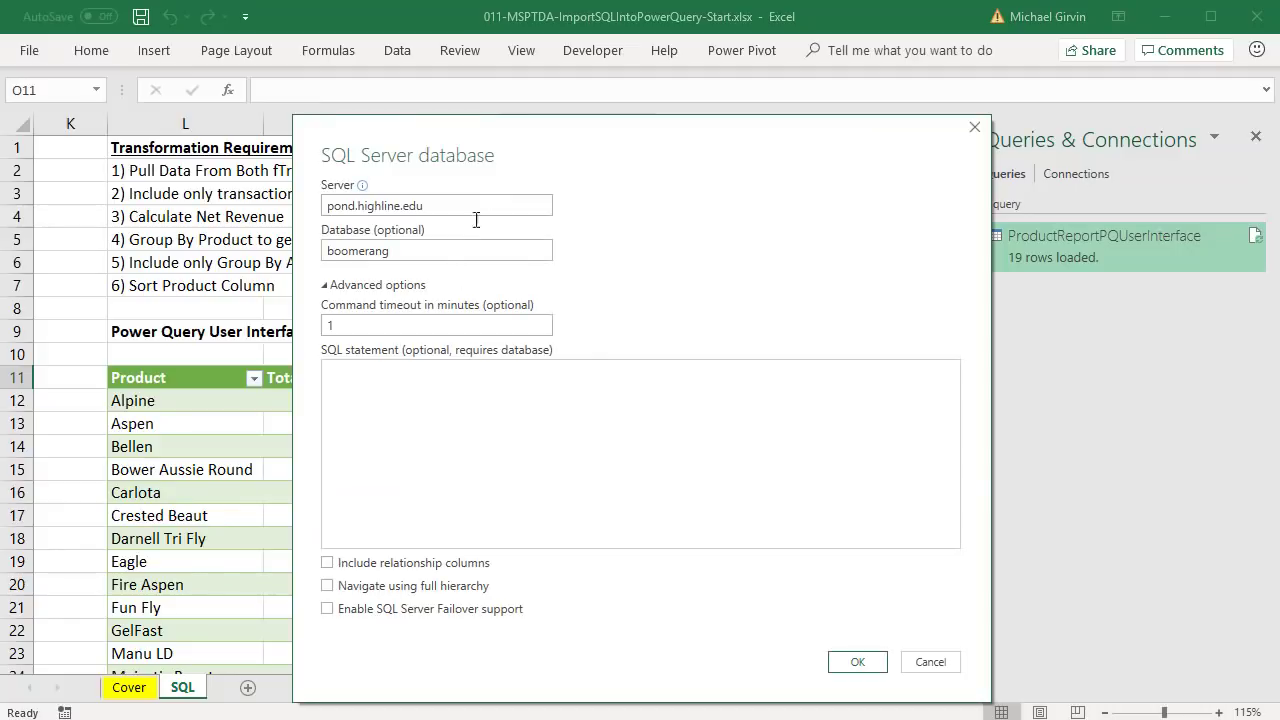
left_click(441, 394)
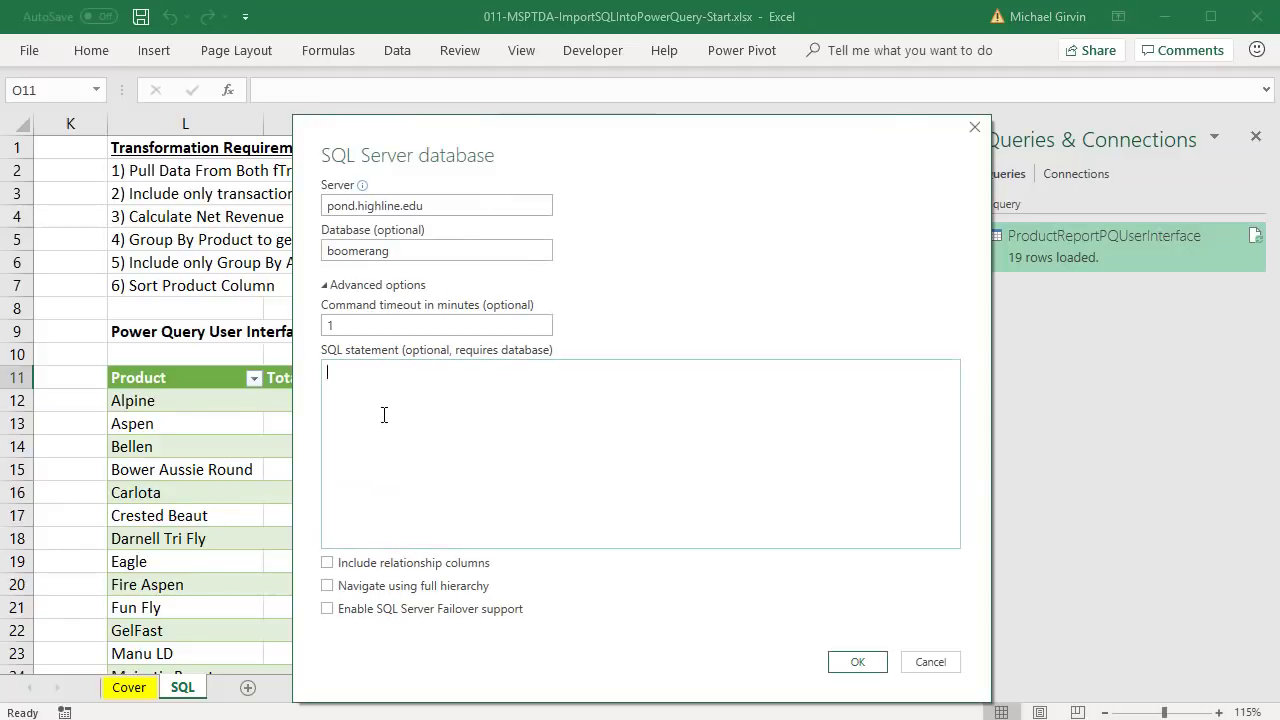
key("ctrl+v")
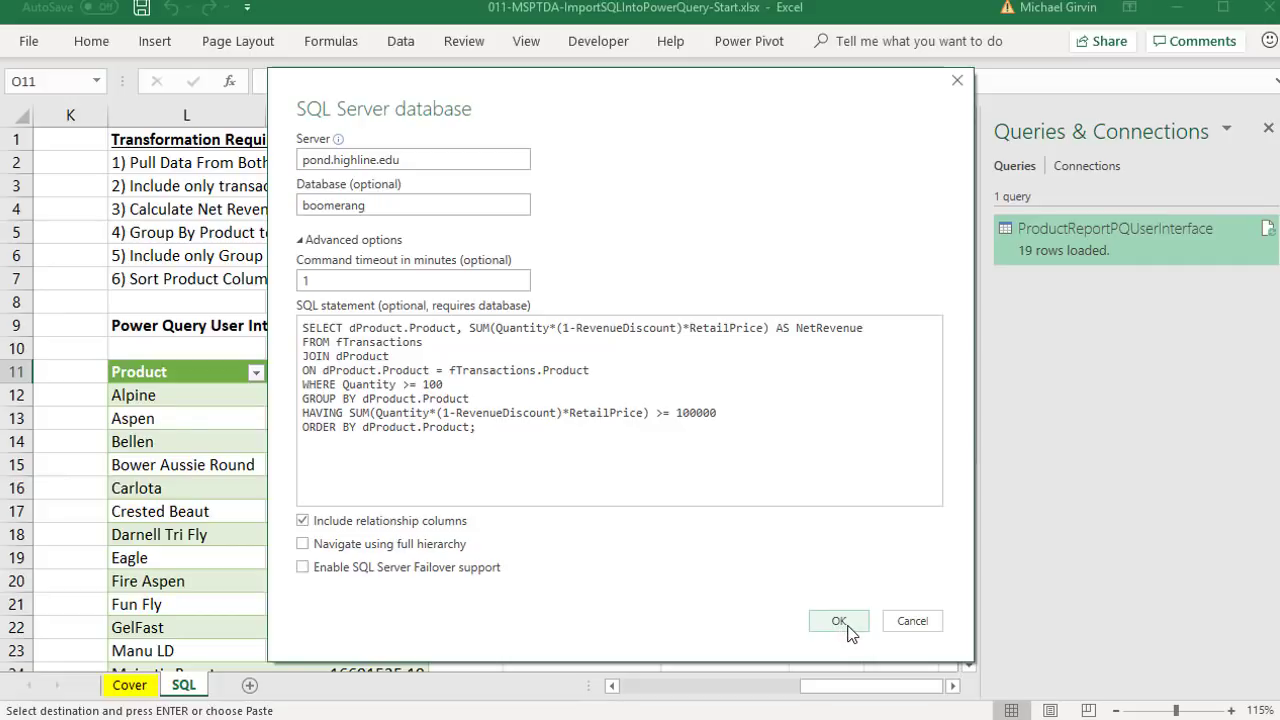
- Open the SQL result in the editor, rename it ProductReportTypedSQL-Code, and expand the formula bar
left_click(847, 624)
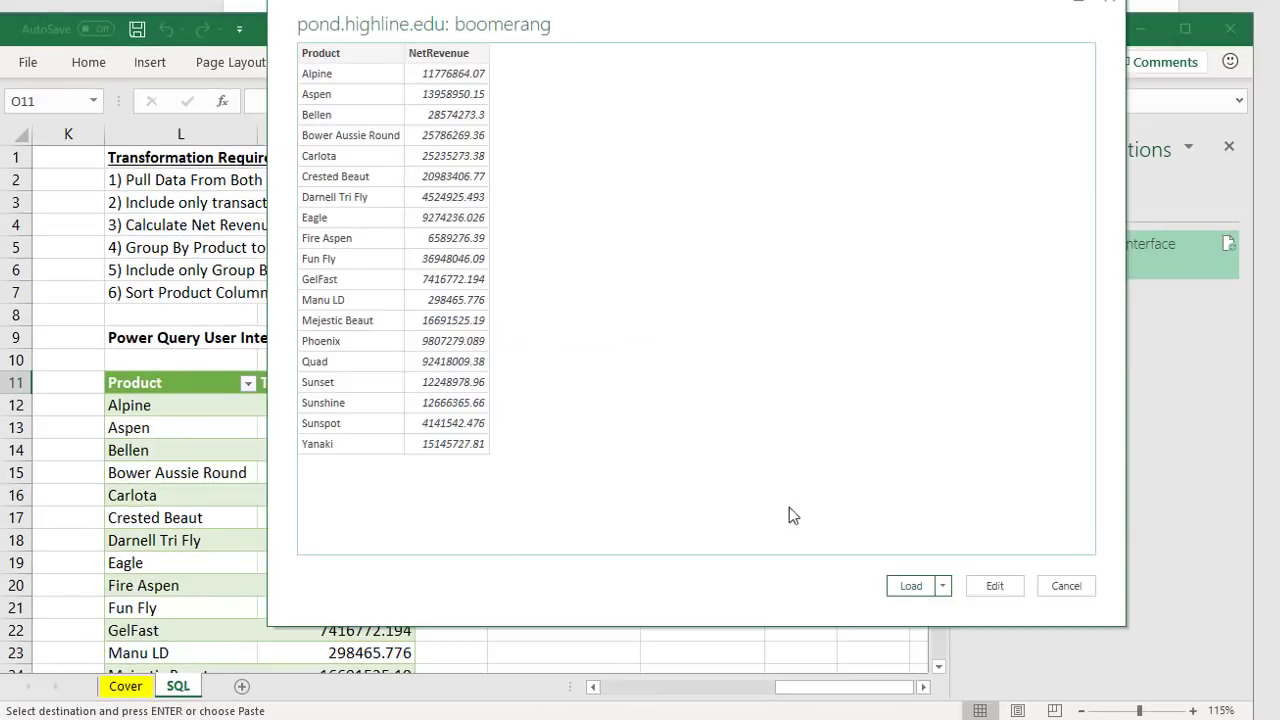
left_click(995, 586)
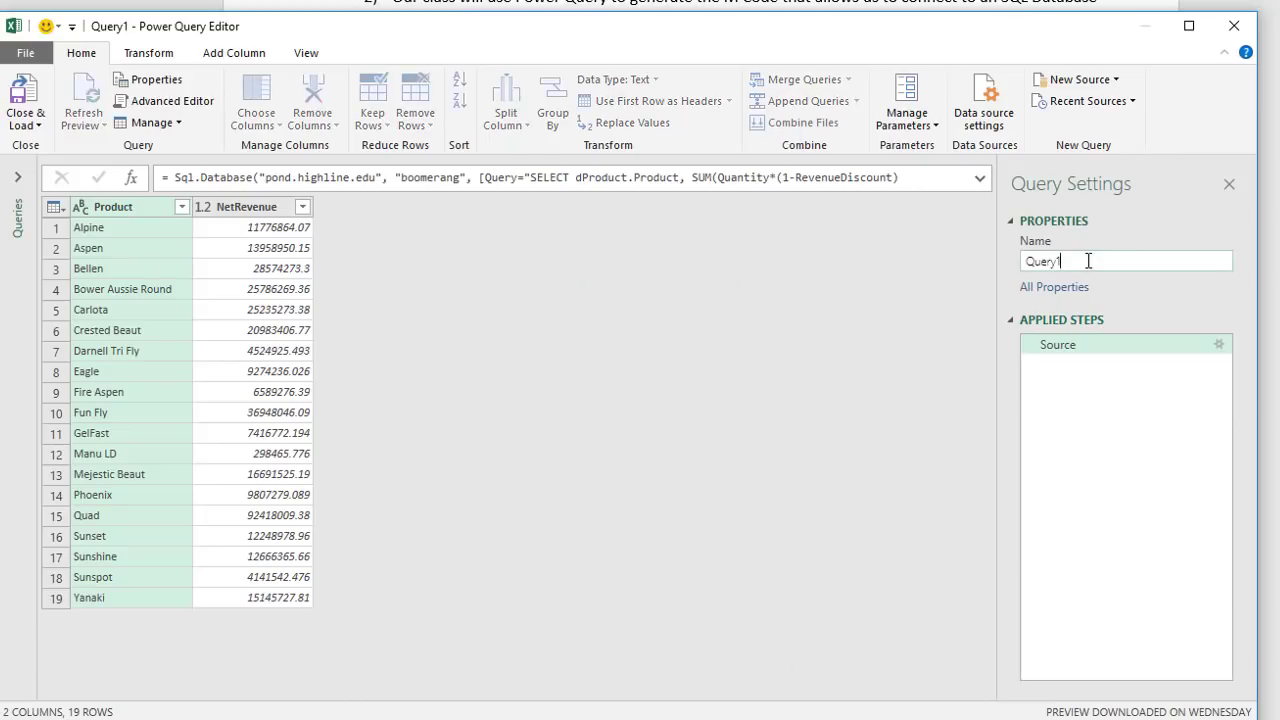
double_click(1088, 262)
key("ctrl+v")
left_click(1118, 349)
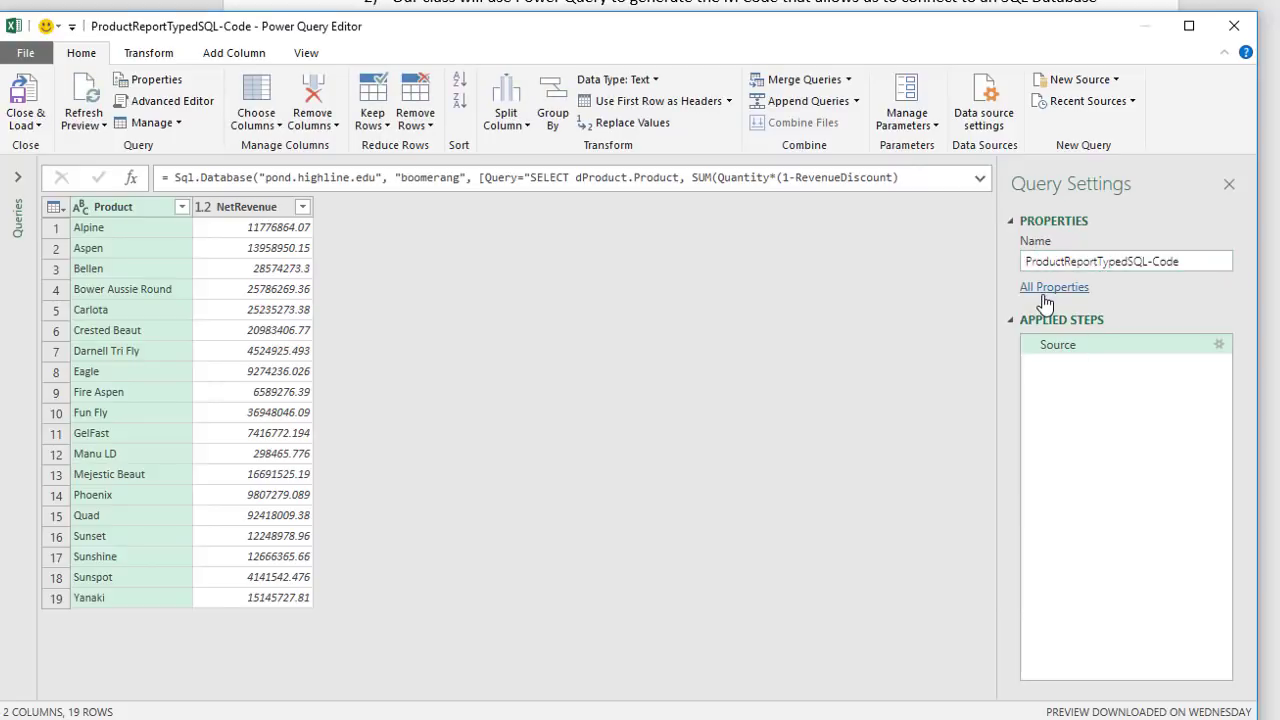
left_click(979, 183)
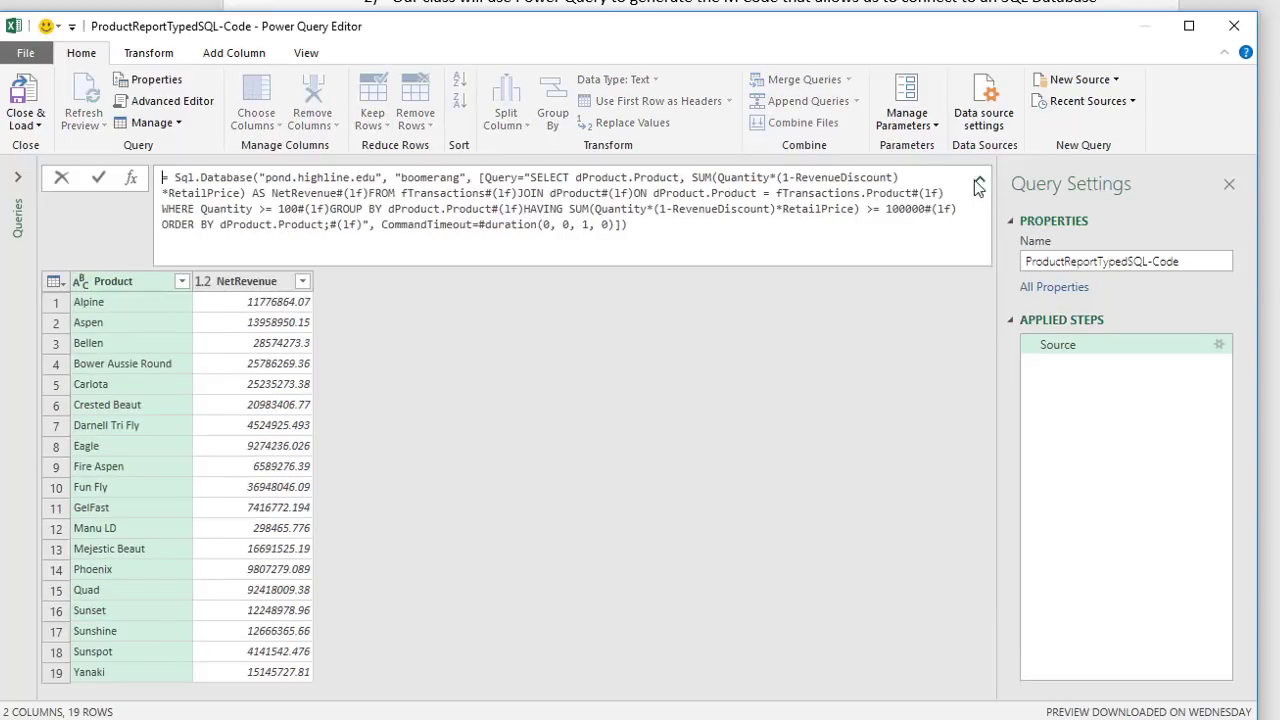
- Check the M code in Advanced Editor, then review the embedded SQL in the Sql.Database formula
left_click(186, 102)
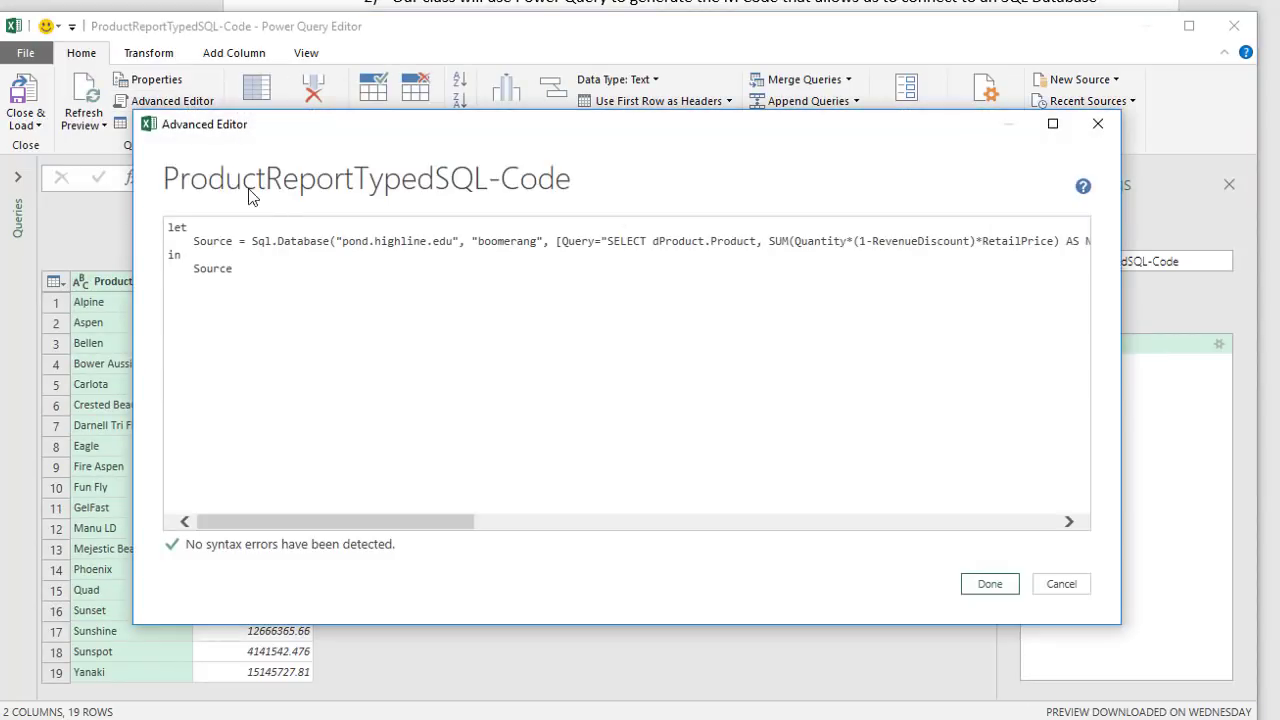
left_click(1107, 131)
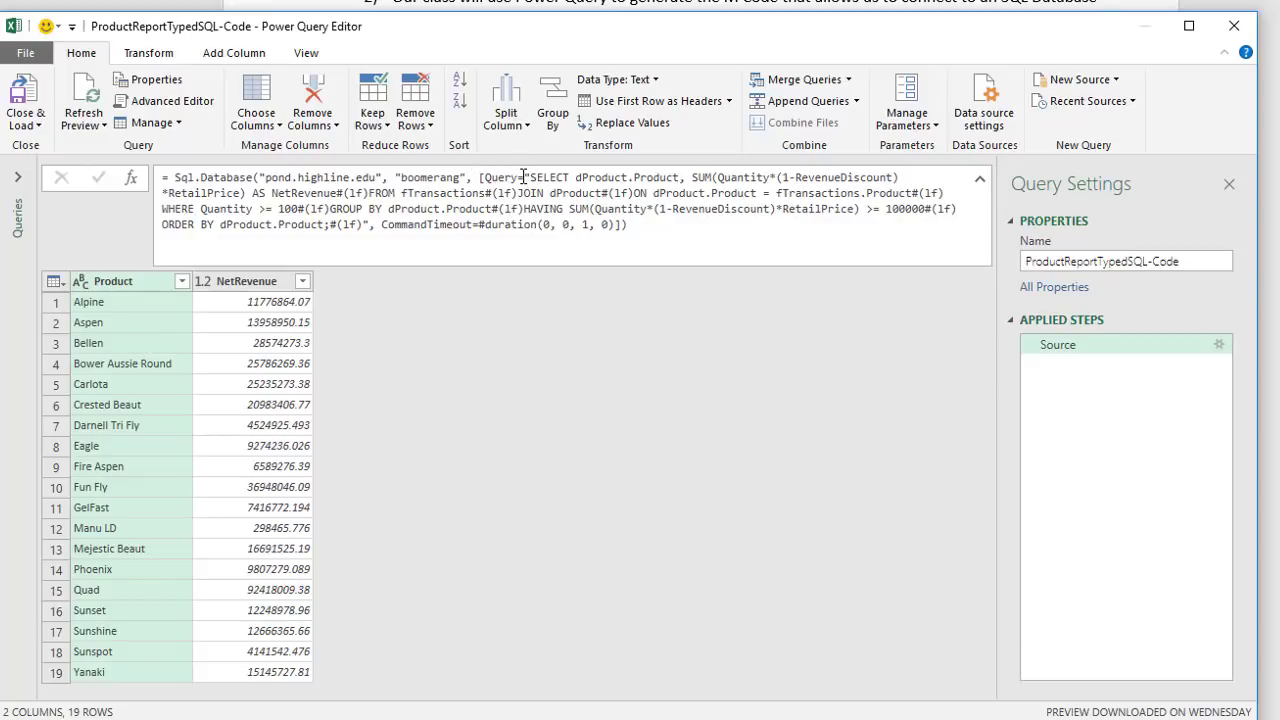
left_click_drag(530, 177, 370, 224)
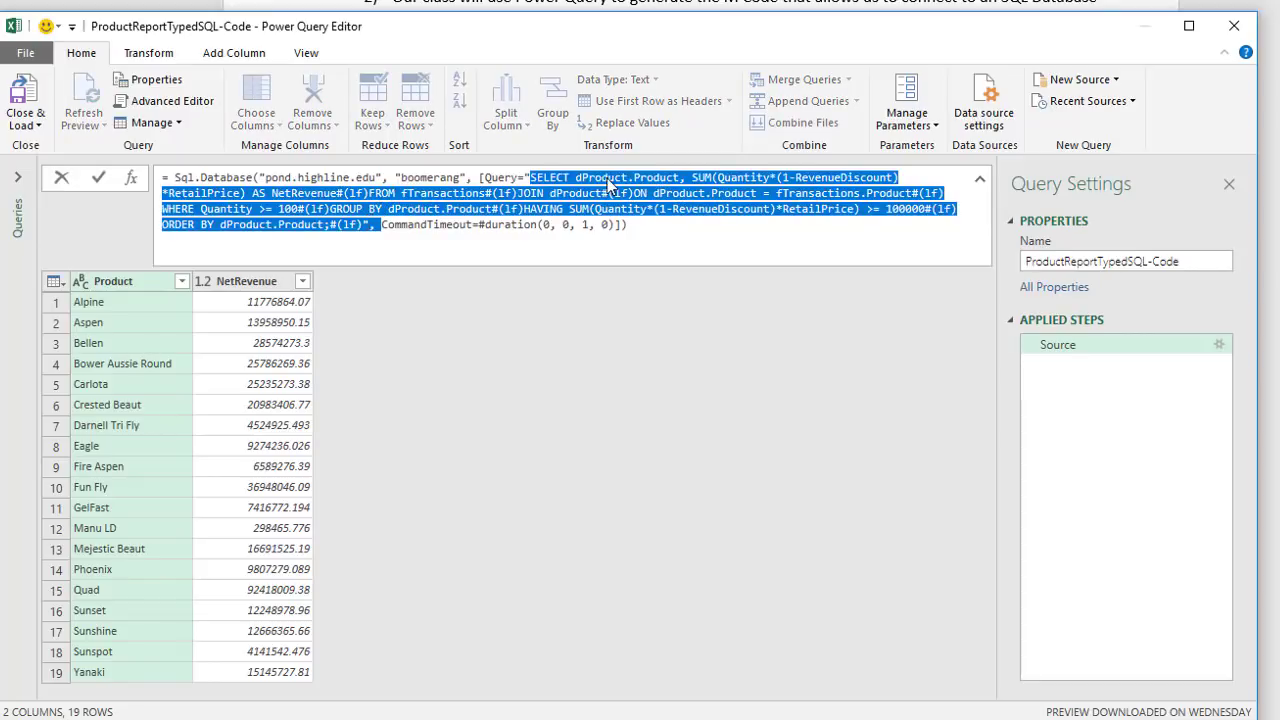
left_click(607, 180)
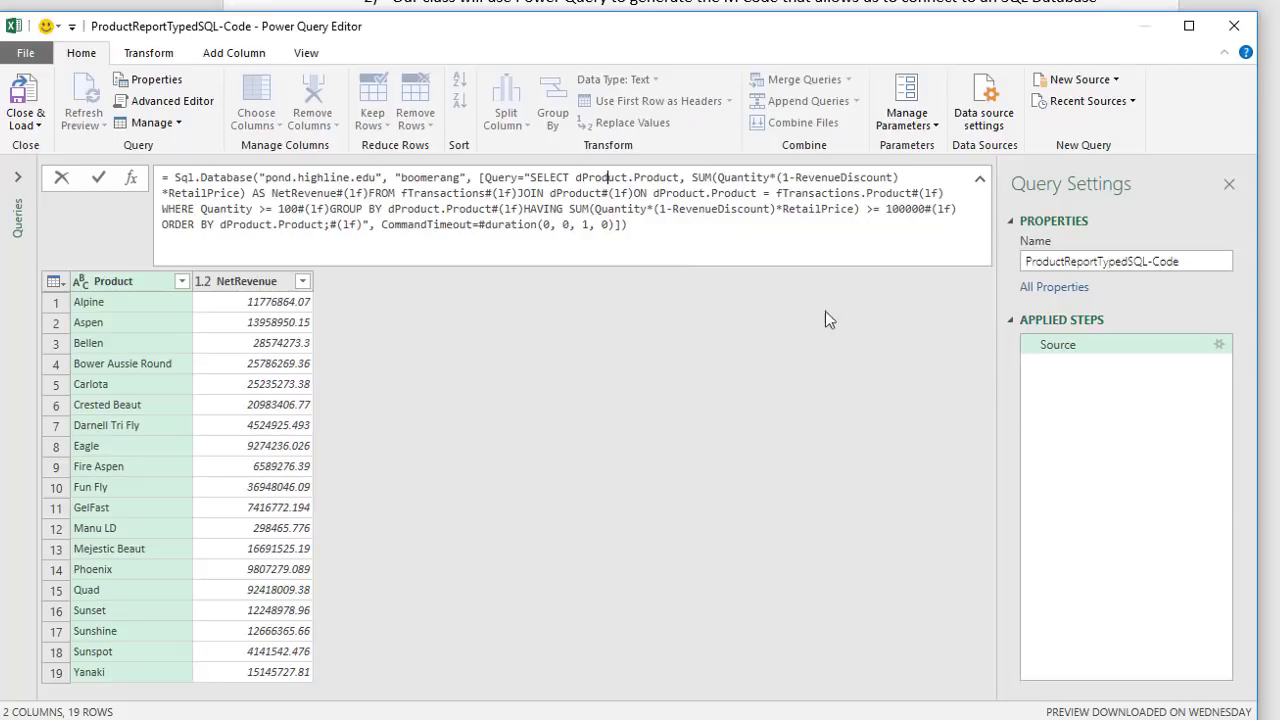
left_click(1219, 346)
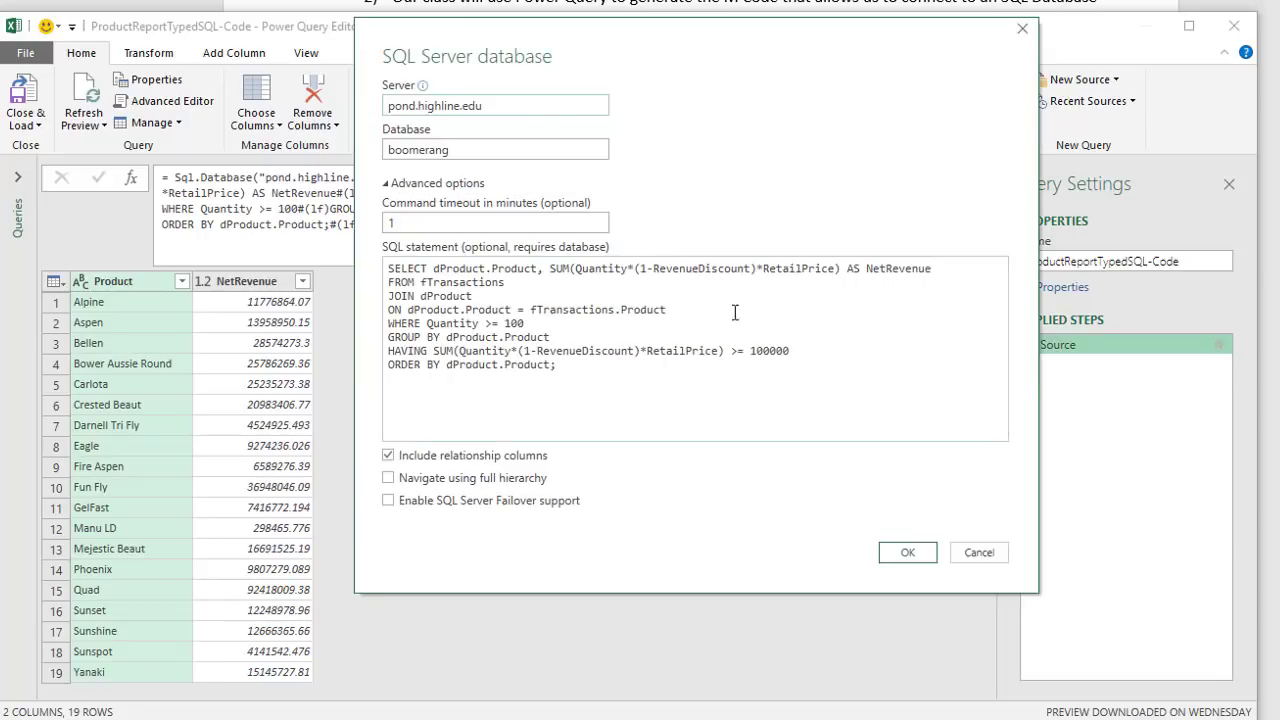
left_click(981, 546)
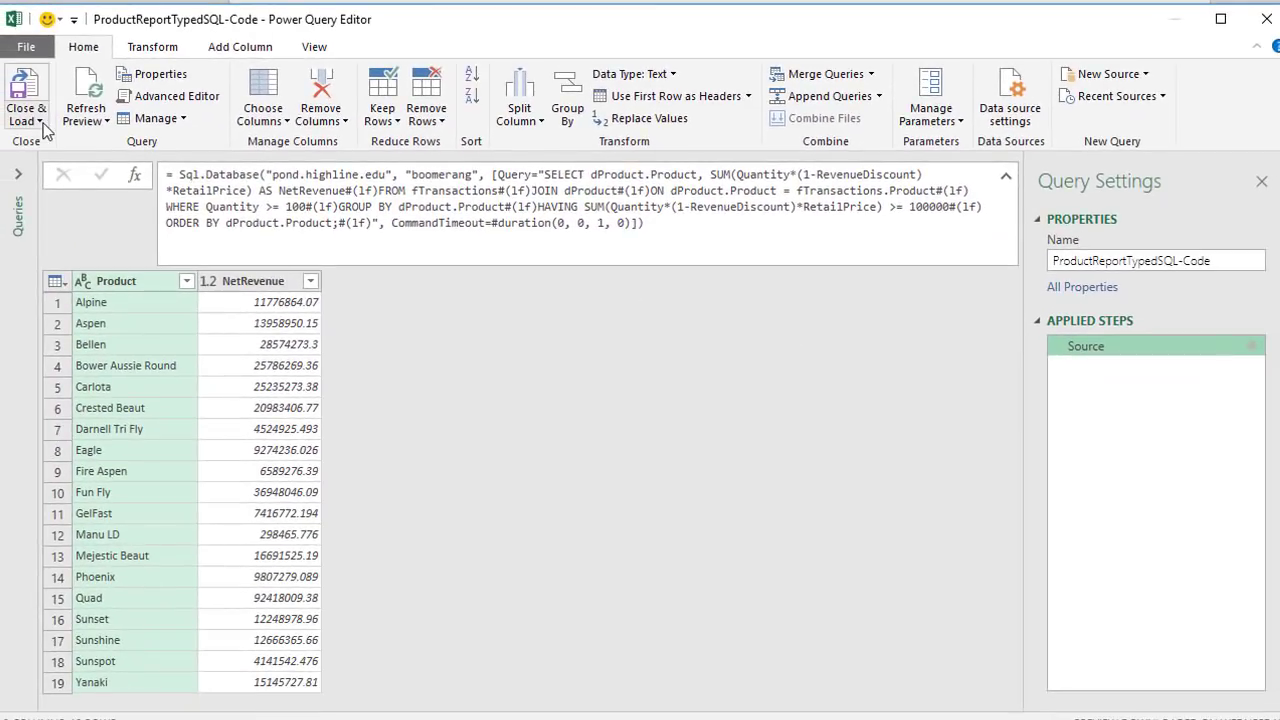
- Close & Load To a Table on the existing worksheet at $O$11
left_click(42, 122)
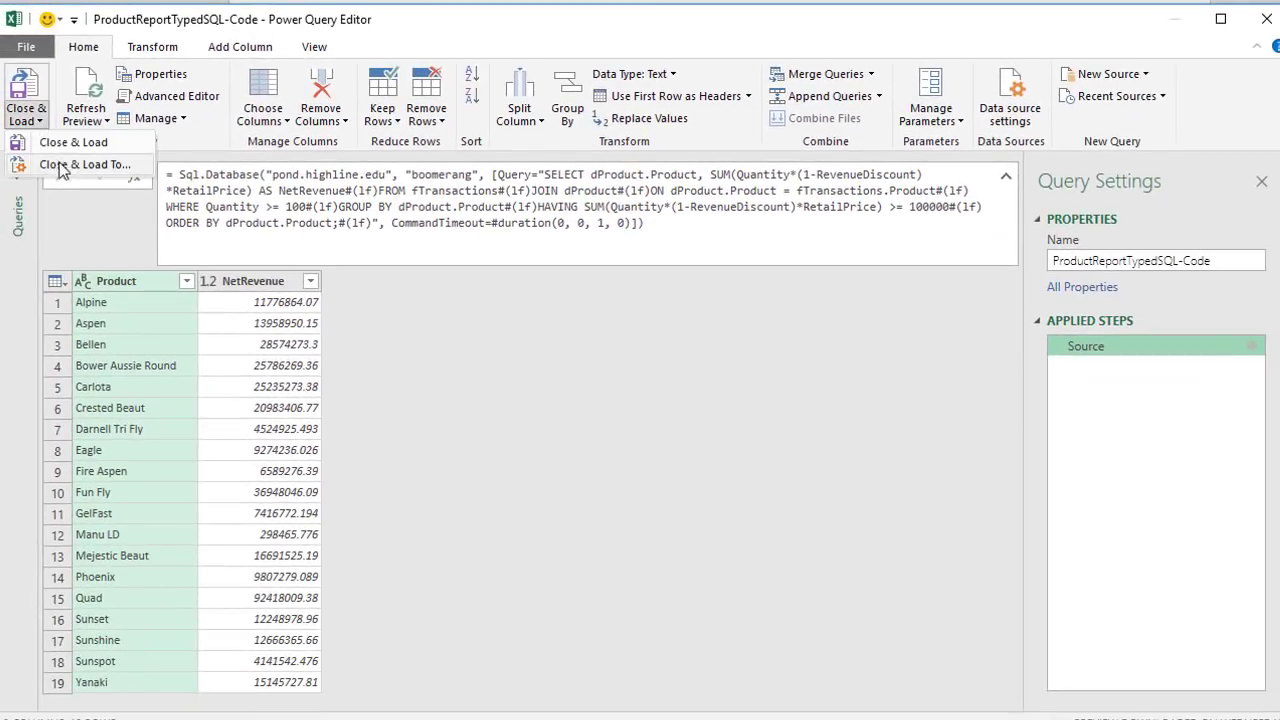
left_click(62, 165)
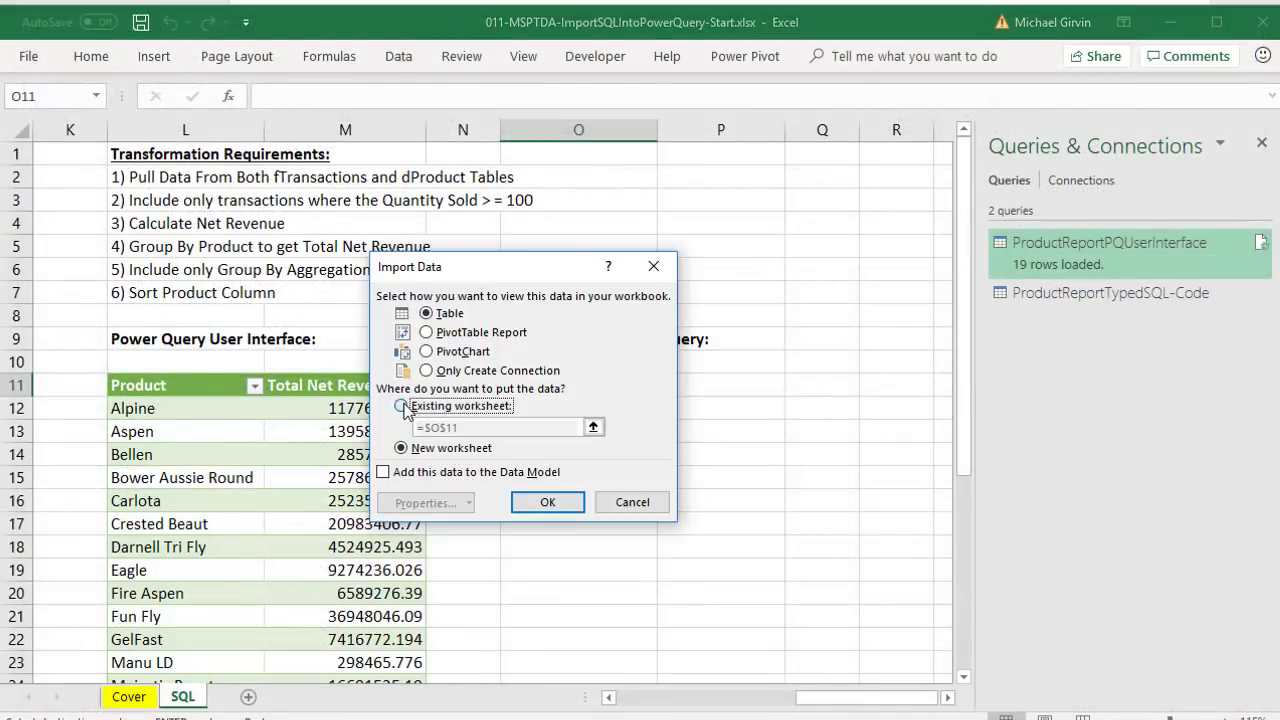
left_click_drag(525, 190, 302, 258)
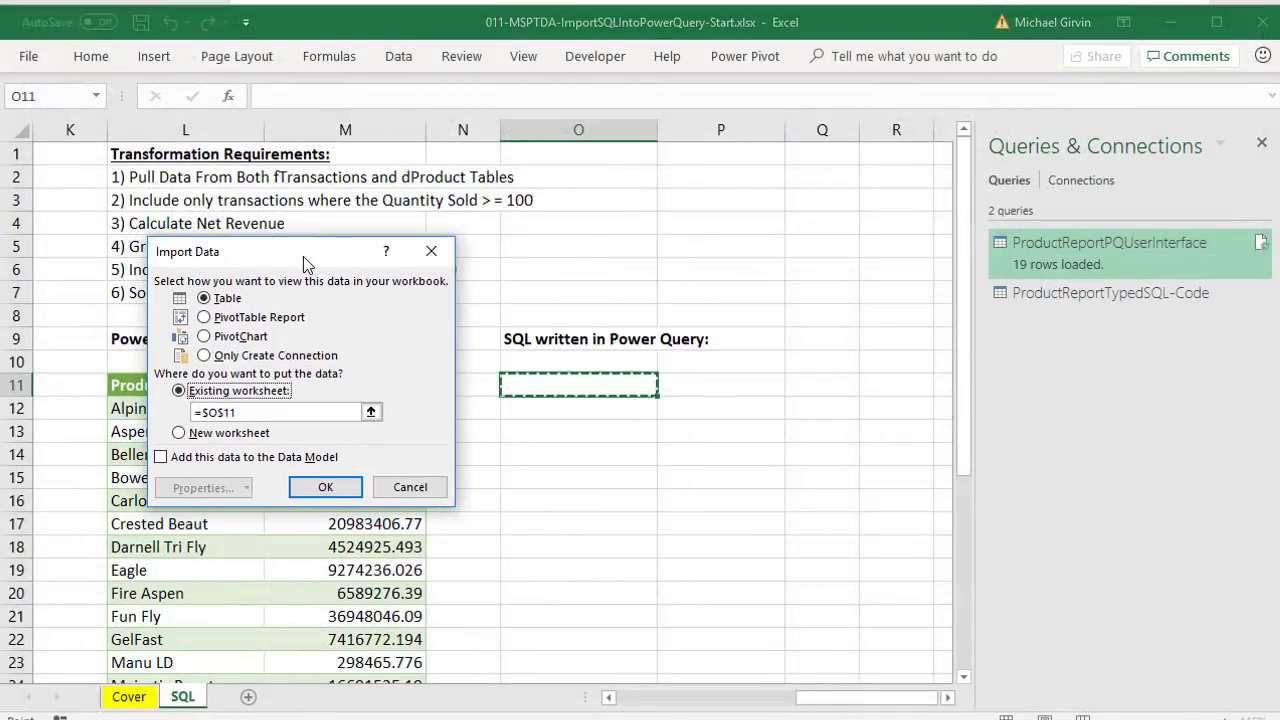
left_click(346, 489)
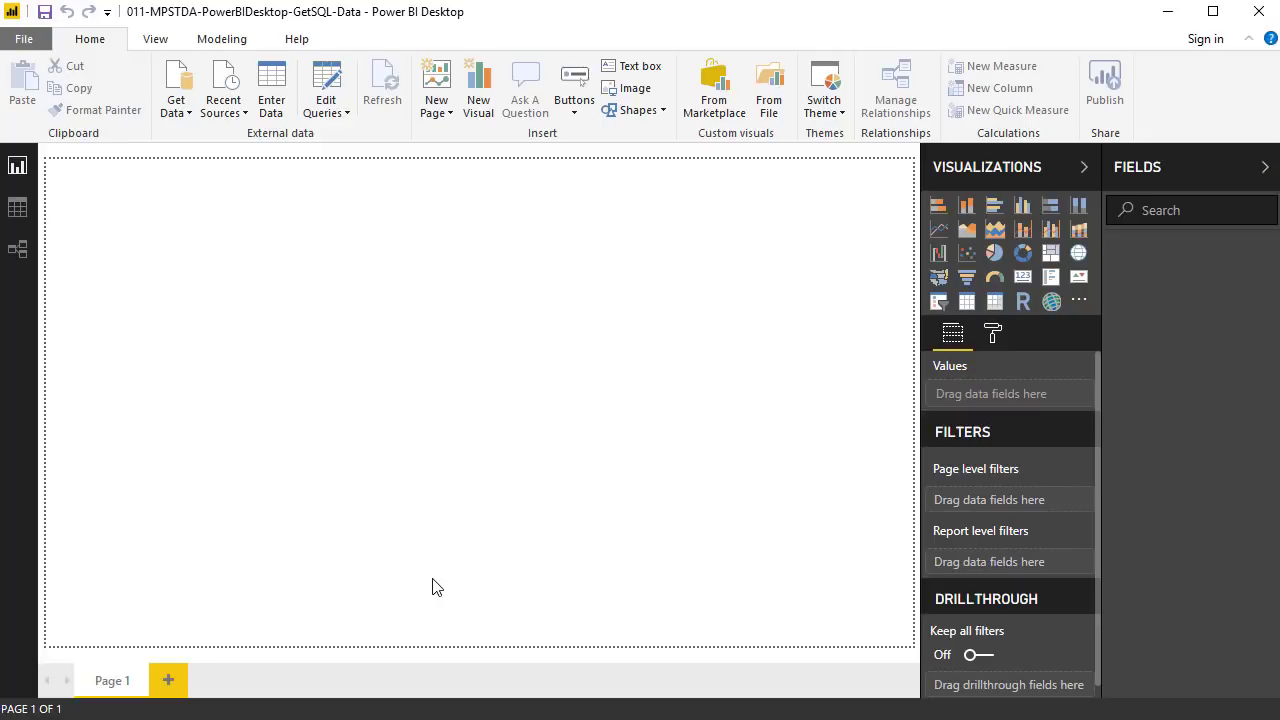
- Start a SQL Server database connection, expand its advanced options and select DirectQuery mode
left_click(191, 118)
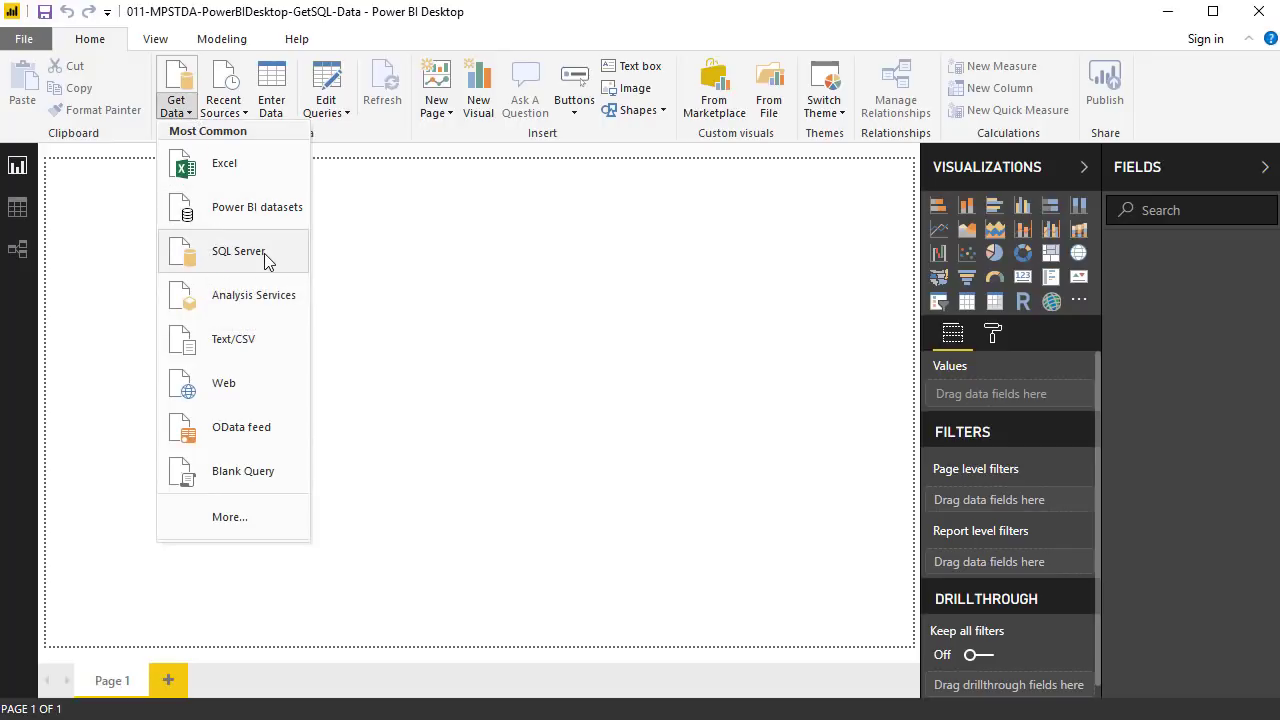
left_click(265, 256)
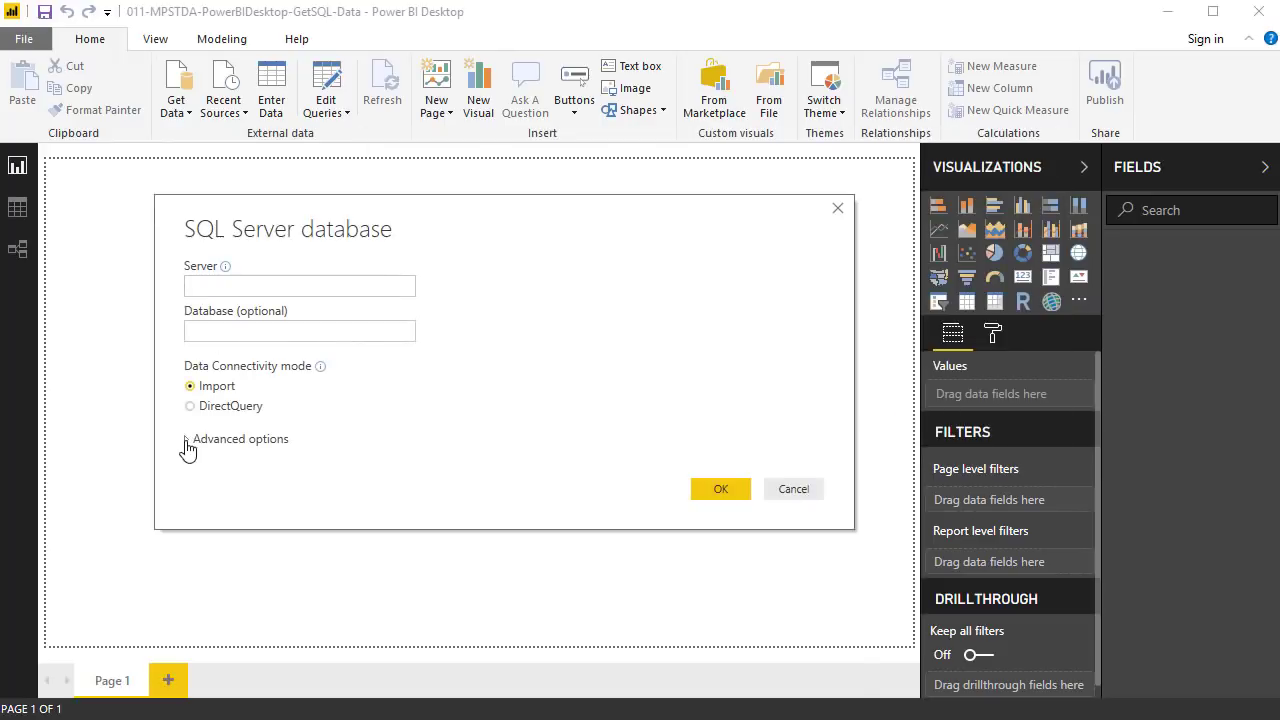
left_click(190, 441)
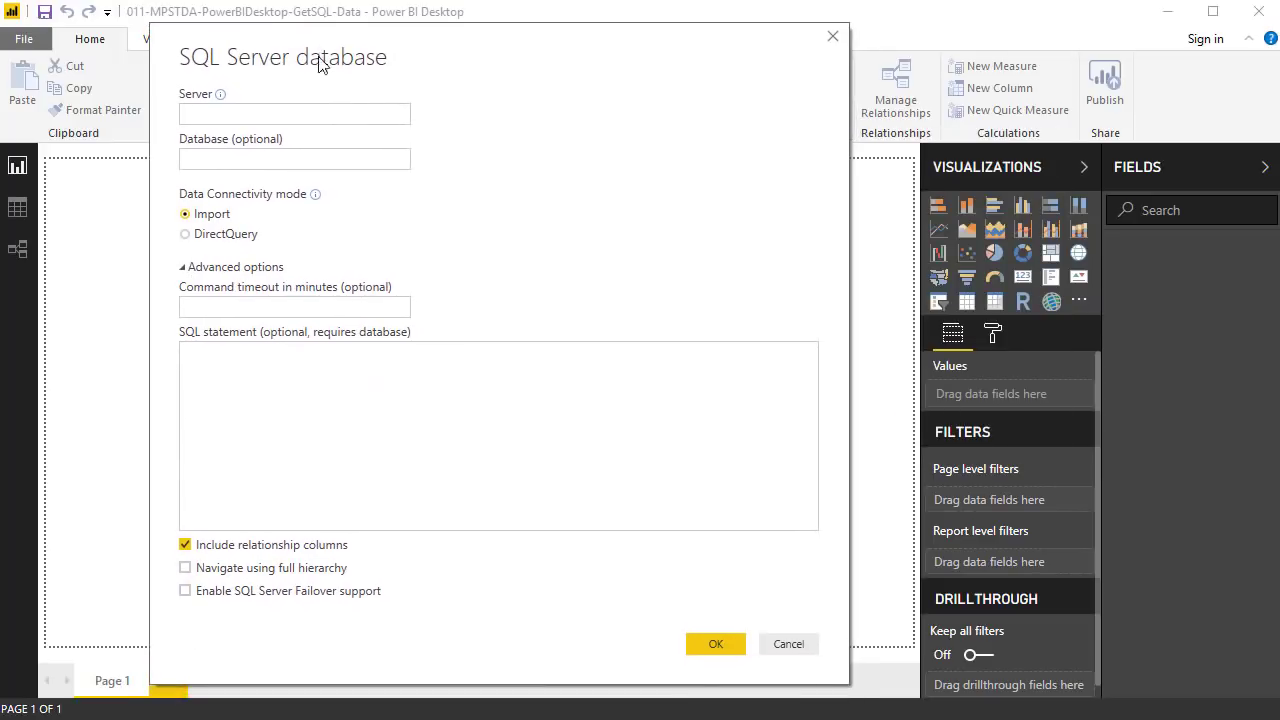
left_click(184, 240)
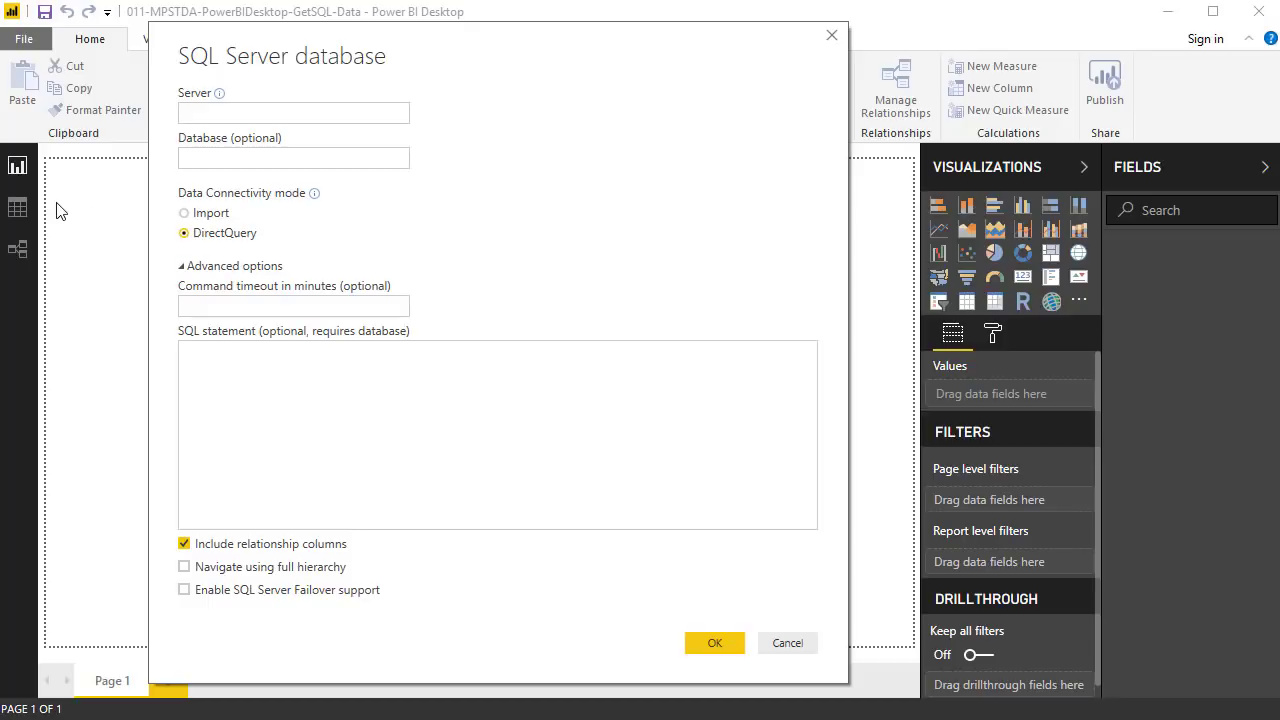
- Connect to pond.highline.edu, database boomerang, in Import mode with relationship columns excluded
left_click(300, 366)
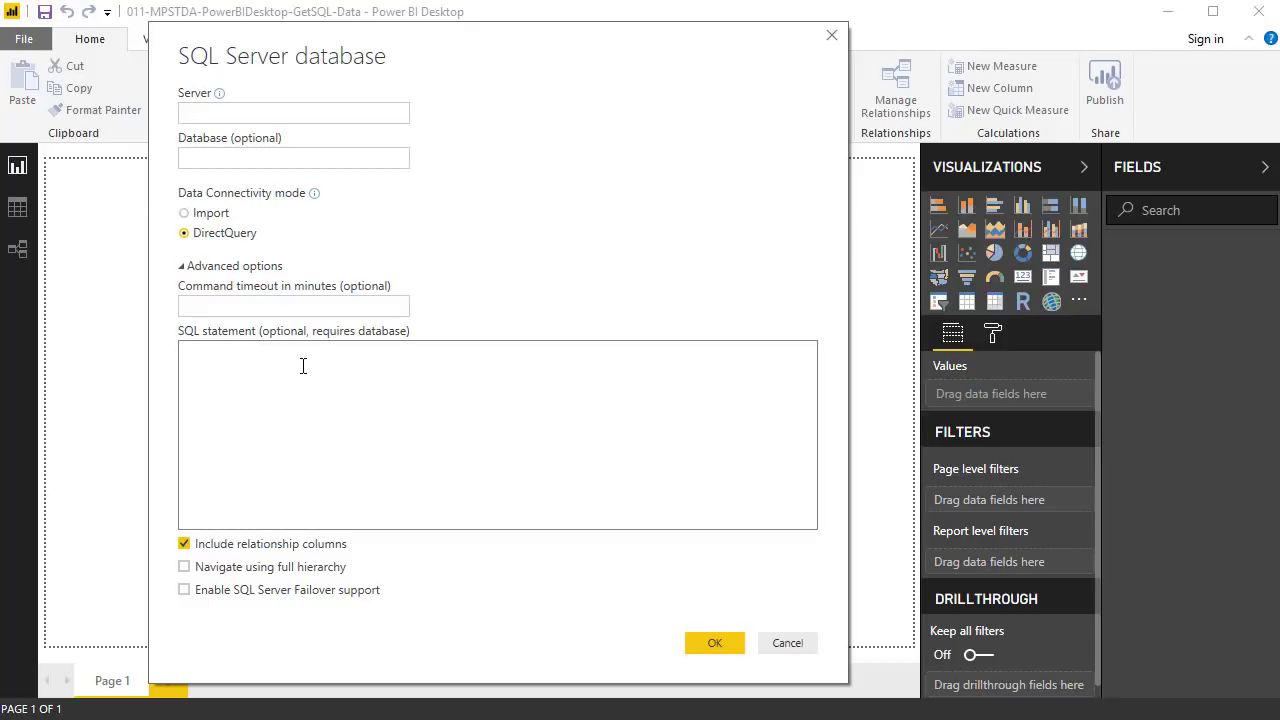
left_click(186, 214)
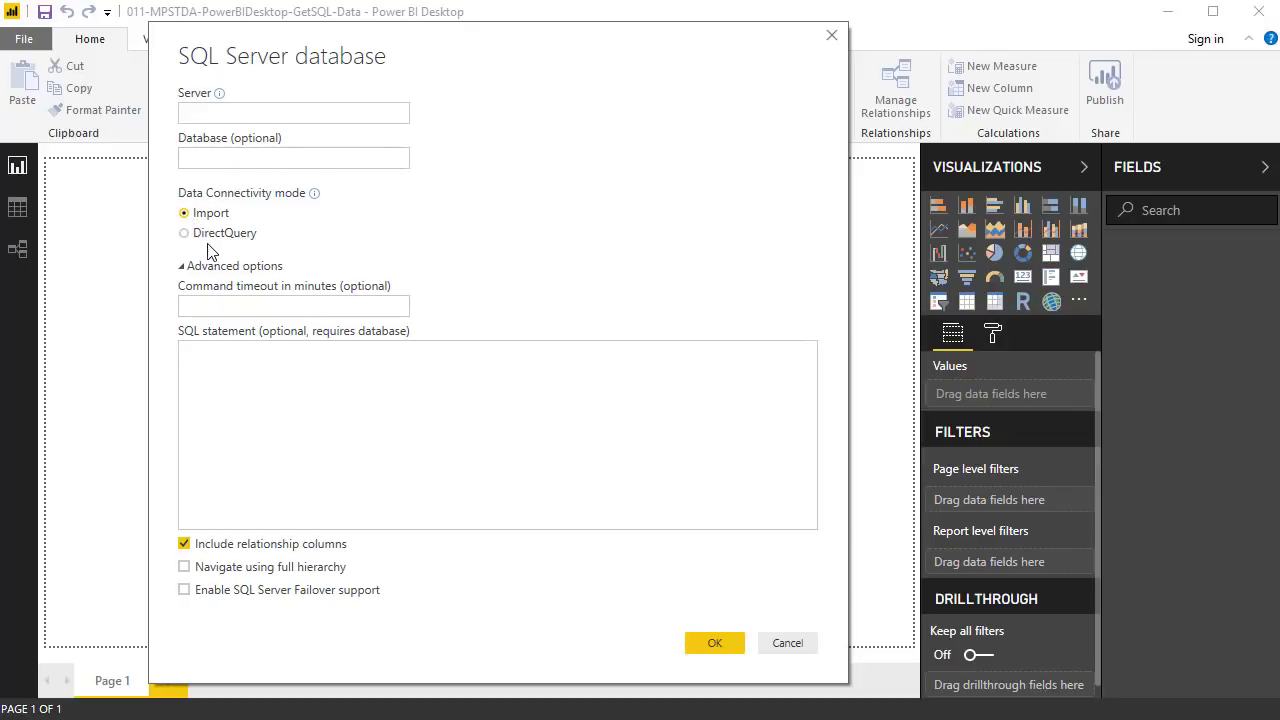
left_click(185, 236)
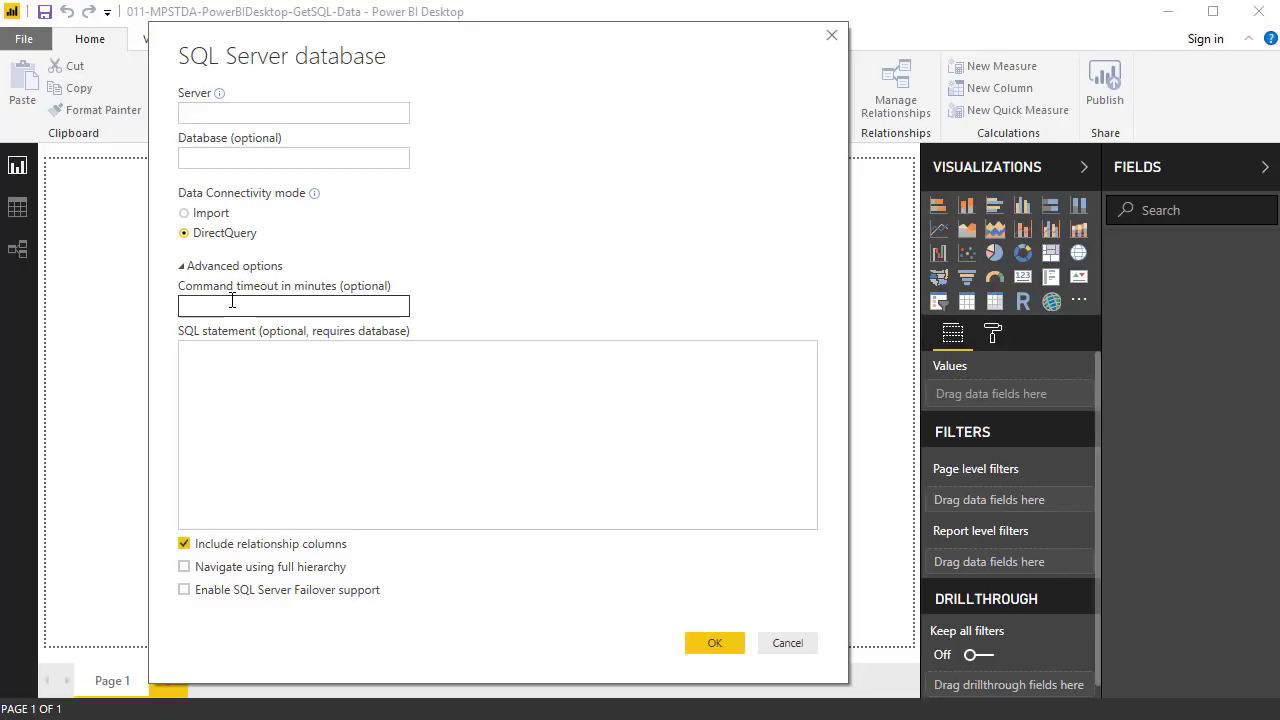
left_click(185, 215)
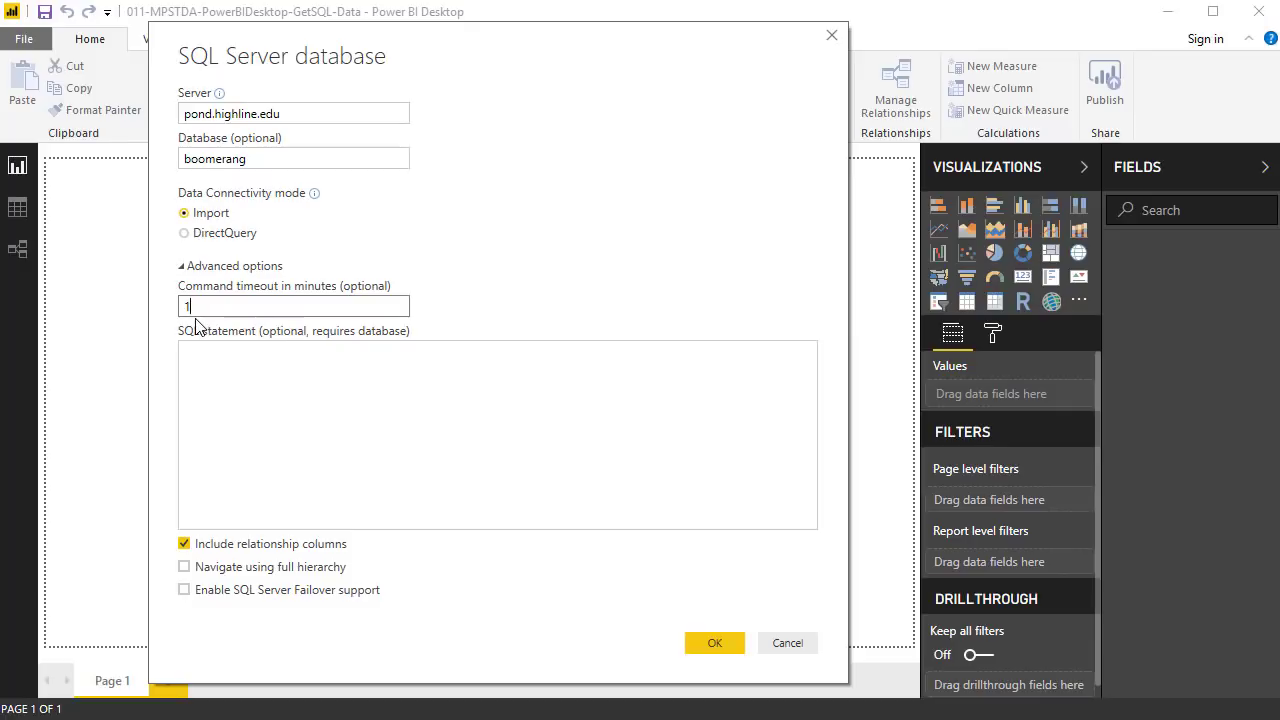
left_click(184, 543)
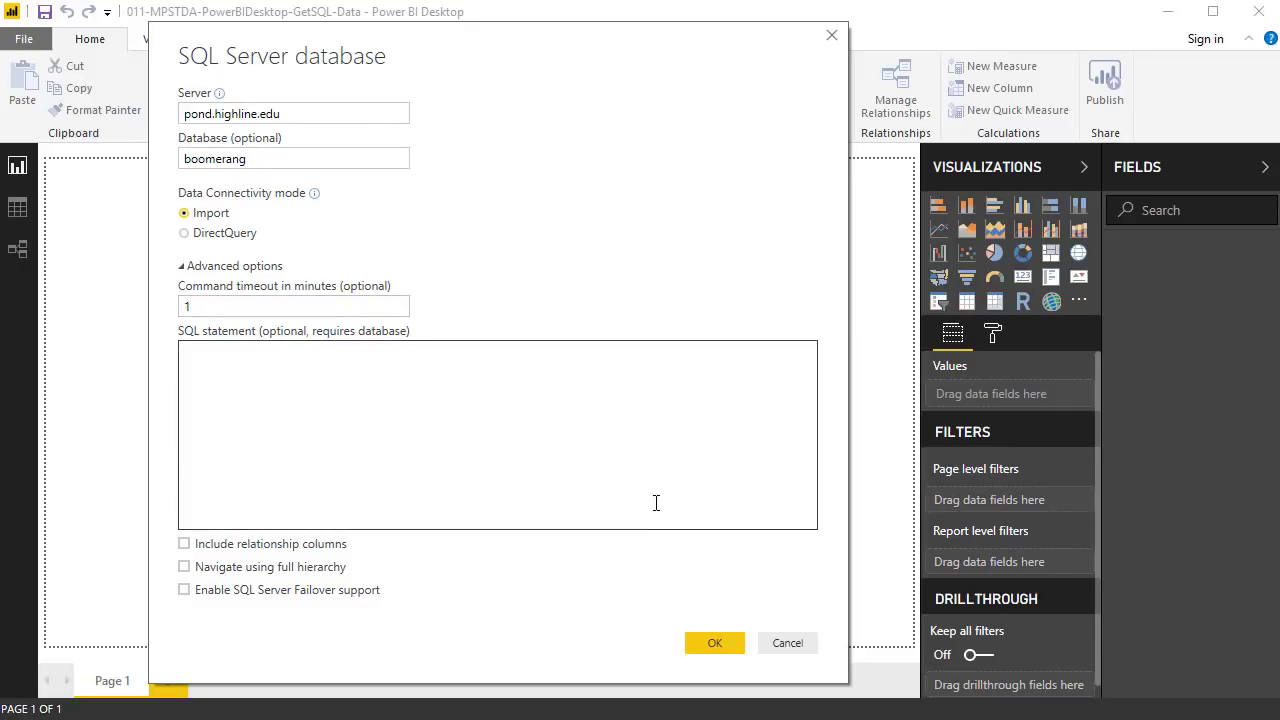
- Tick fTransactions, dProduct and dCountry in the boomerang Navigator and open them in Power Query
left_click(713, 643)
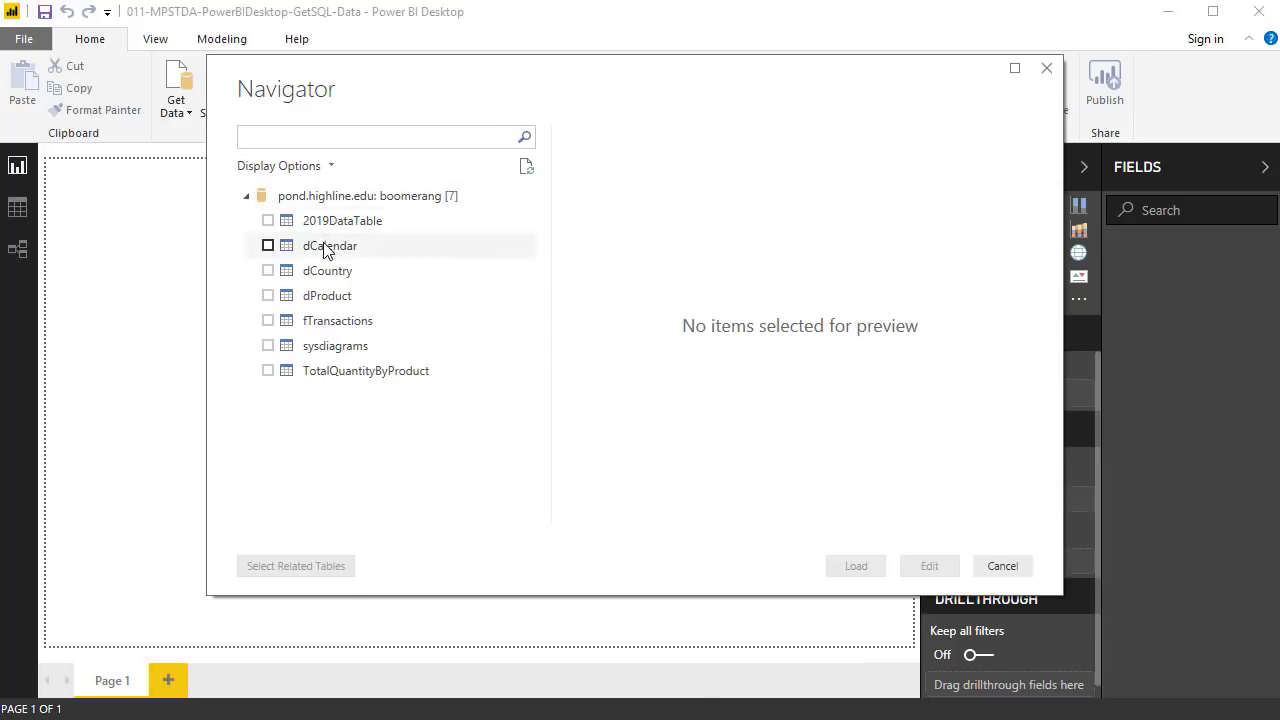
left_click(267, 320)
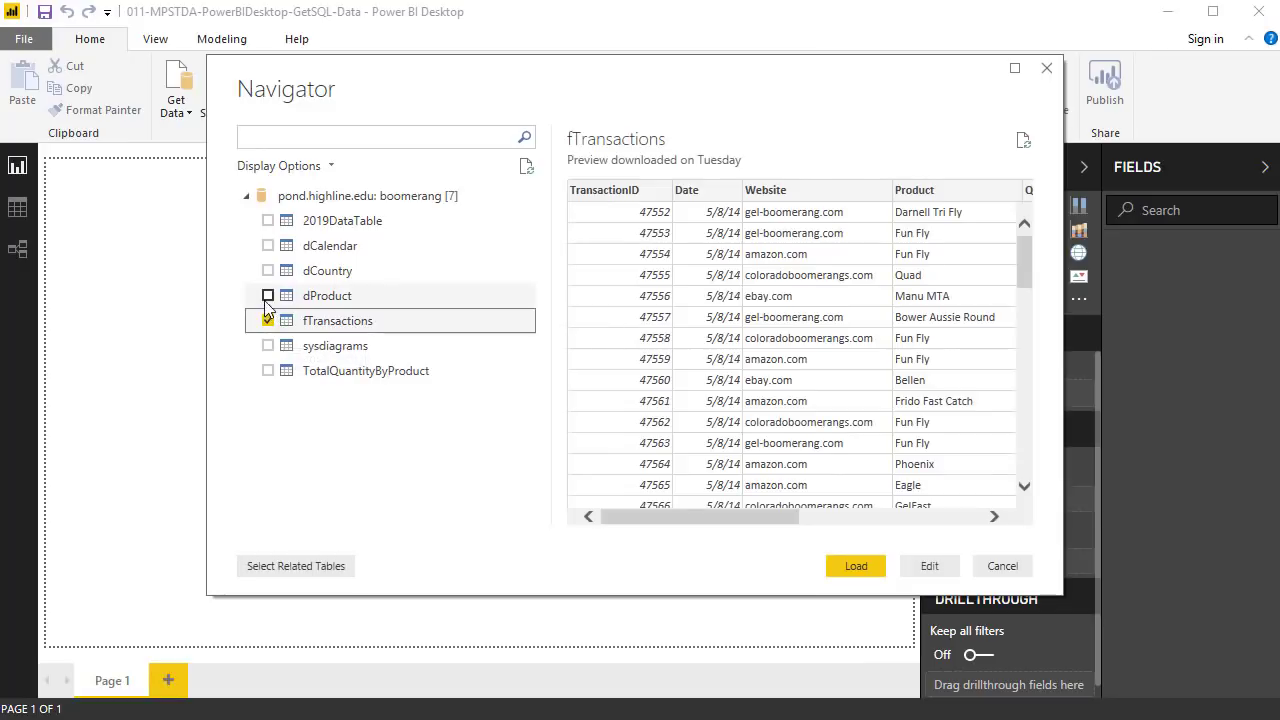
left_click(267, 296)
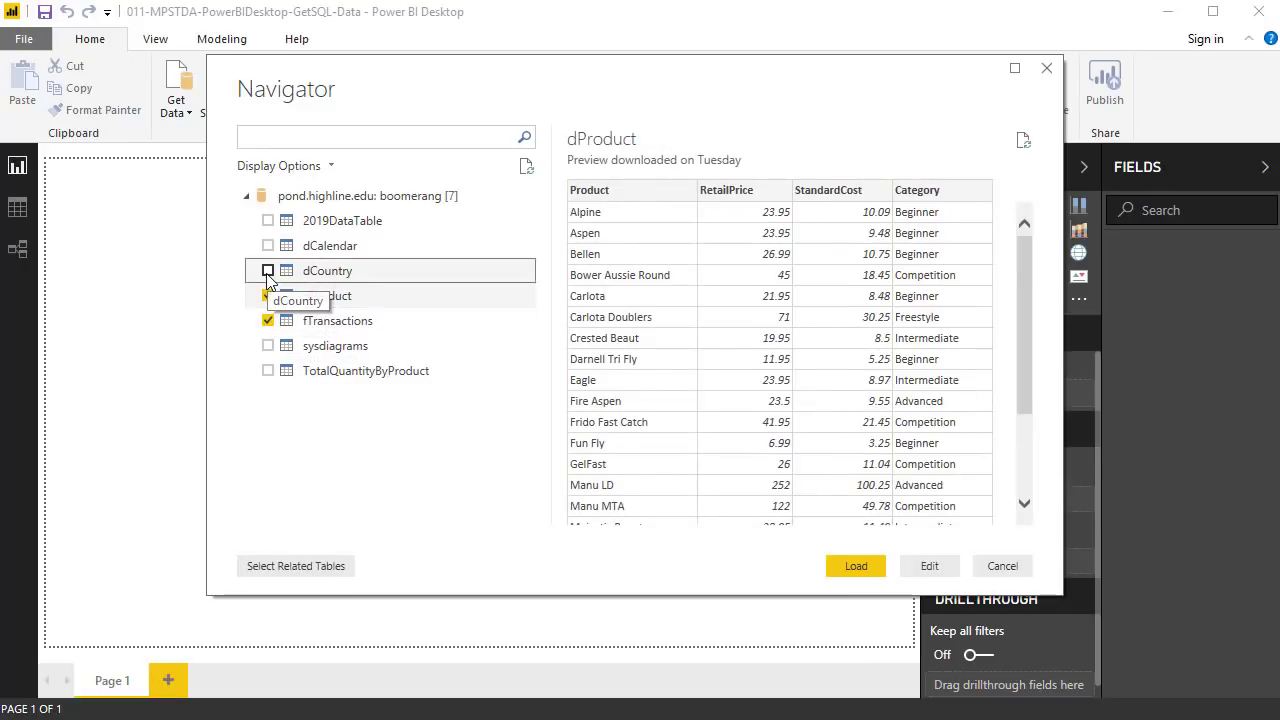
left_click(268, 271)
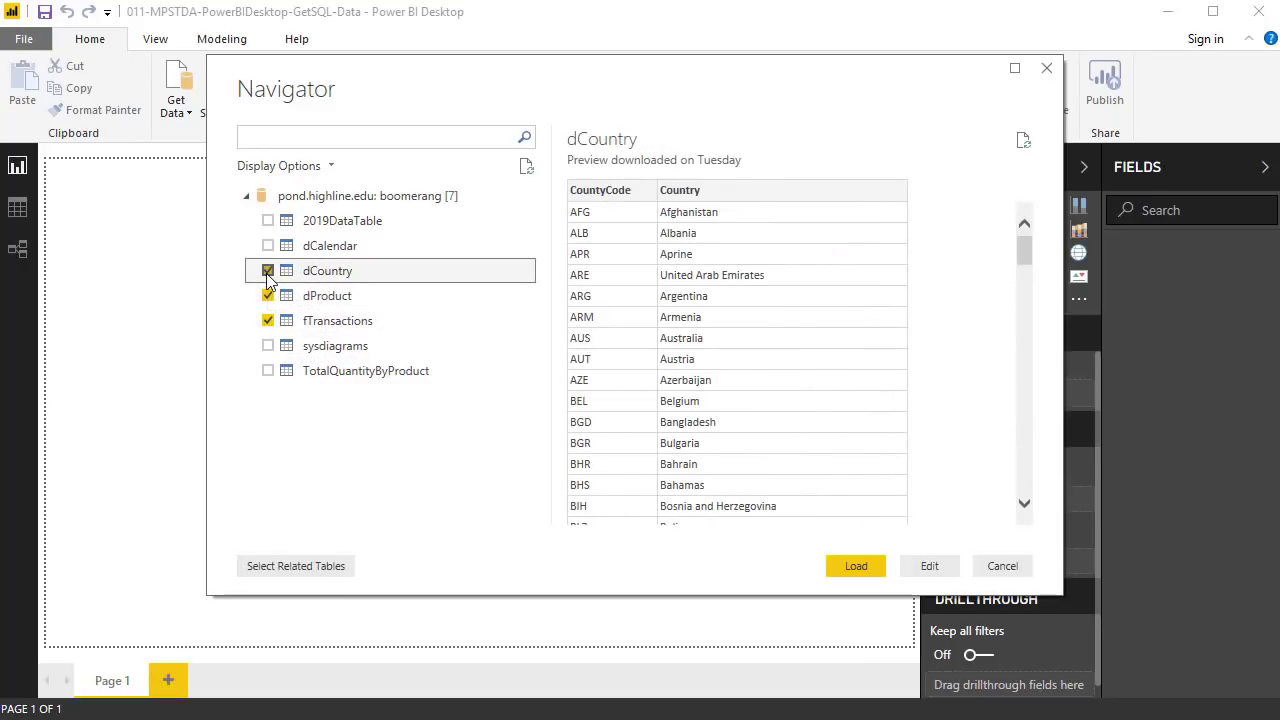
left_click(931, 567)
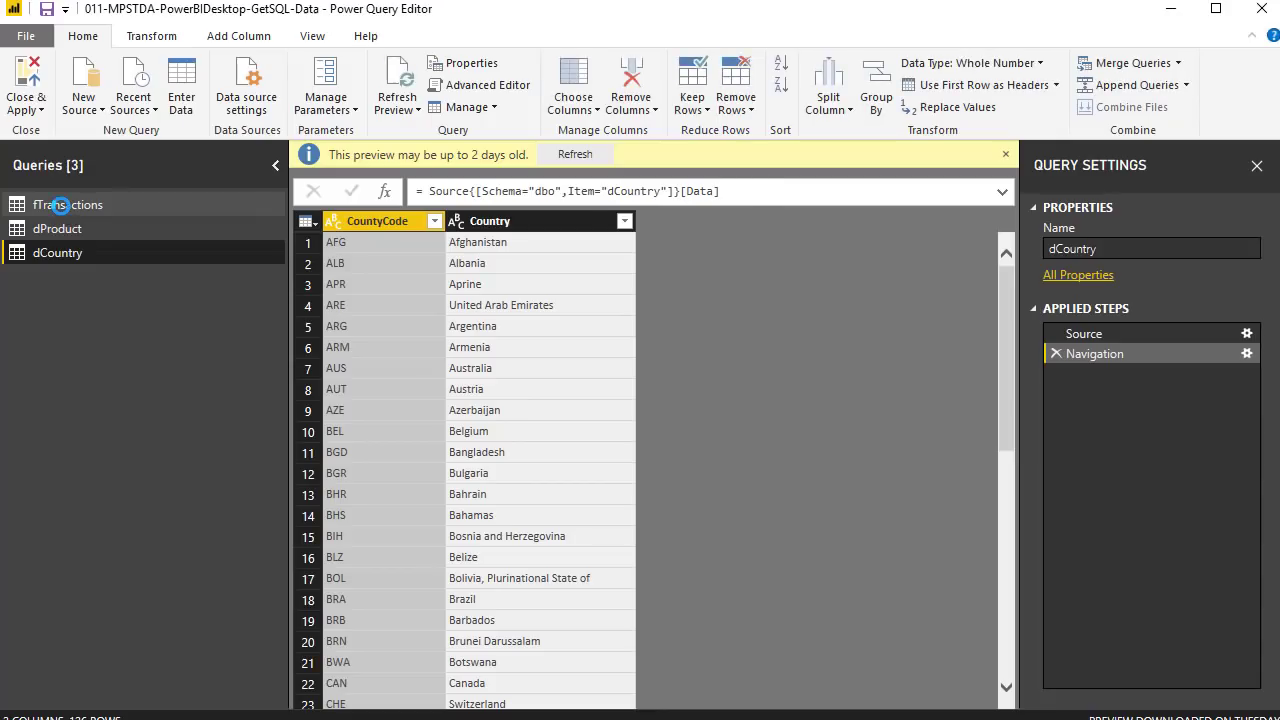
- Preview the fTransactions, dProduct and dCountry queries in turn
left_click(60, 204)
left_click(55, 230)
left_click(55, 248)
- Inspect dCountry's source table list and full connection formula, then return to the fTransactions preview
left_click(1090, 334)
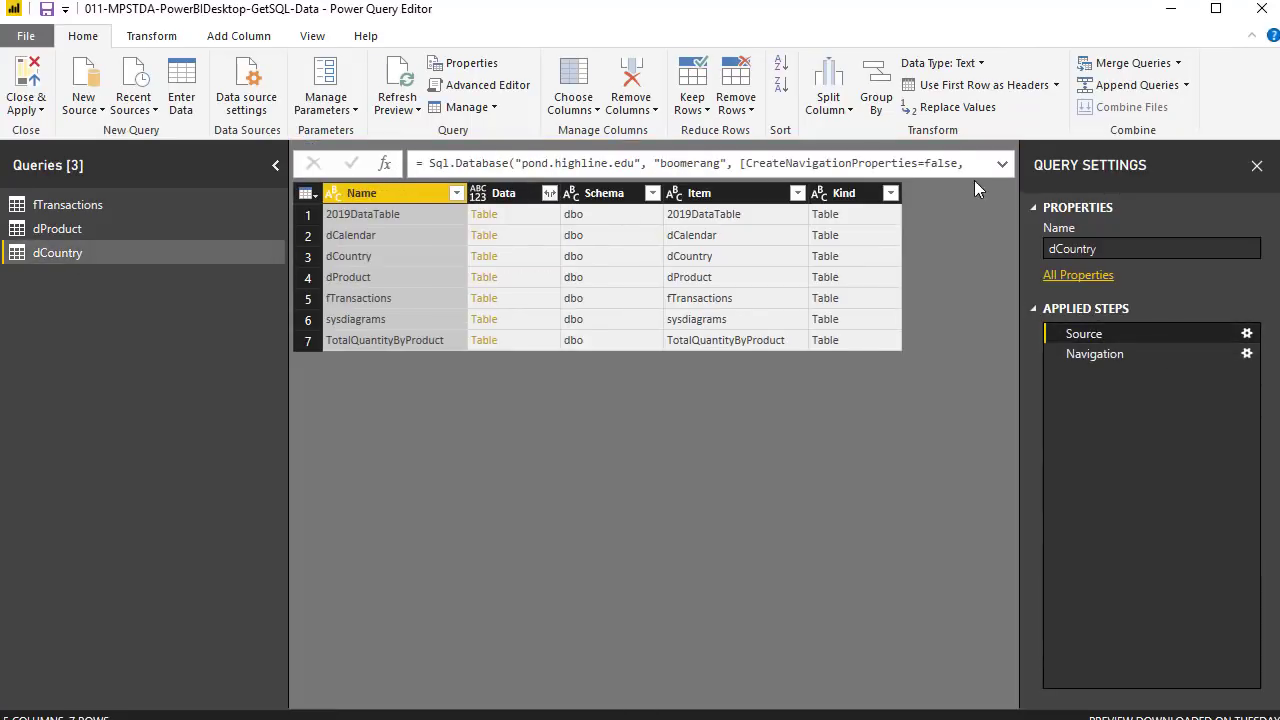
left_click(1001, 165)
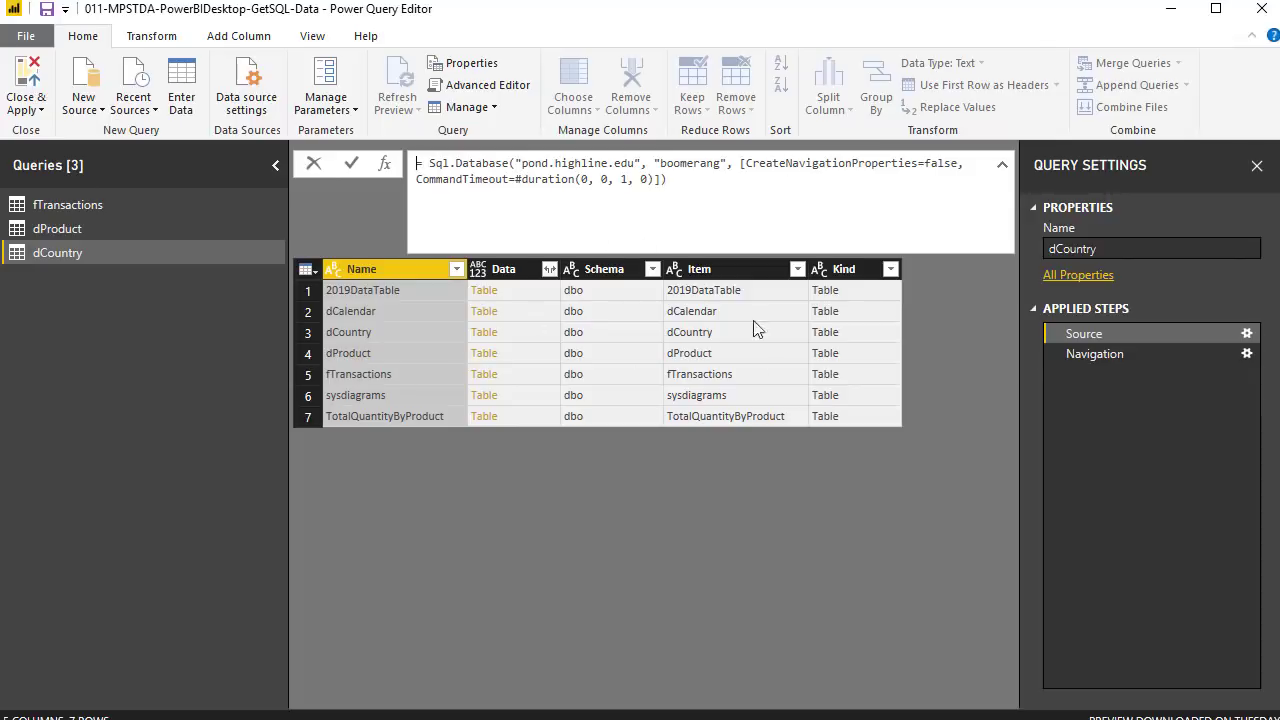
left_click(1080, 356)
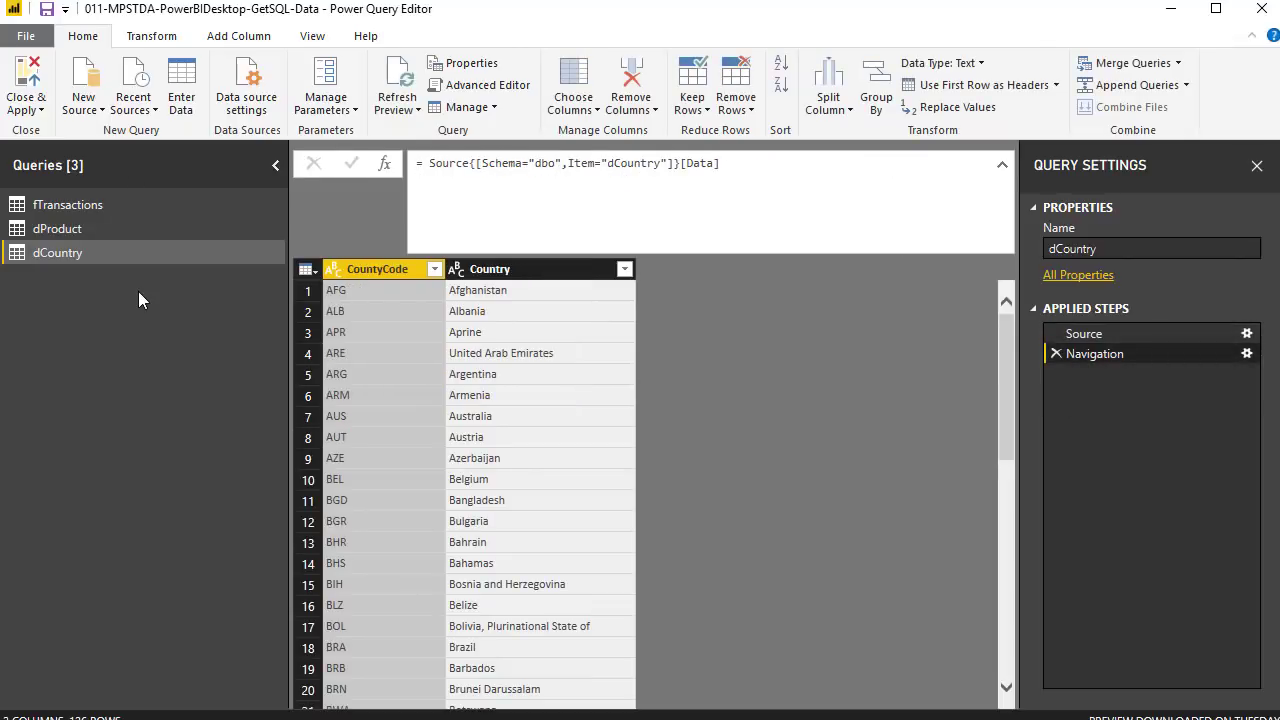
left_click(68, 228)
left_click(71, 209)
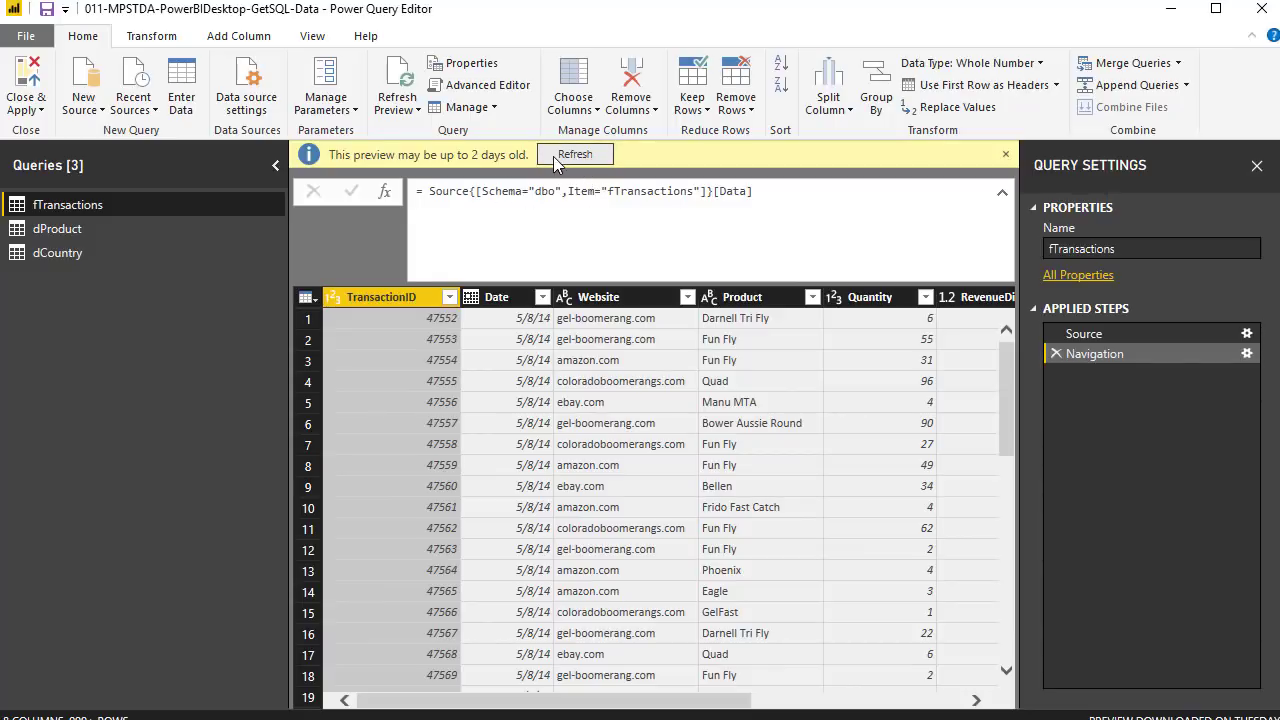
- Refresh the outdated fTransactions preview, scroll across its columns, and review dProduct and dCountry
left_click(577, 157)
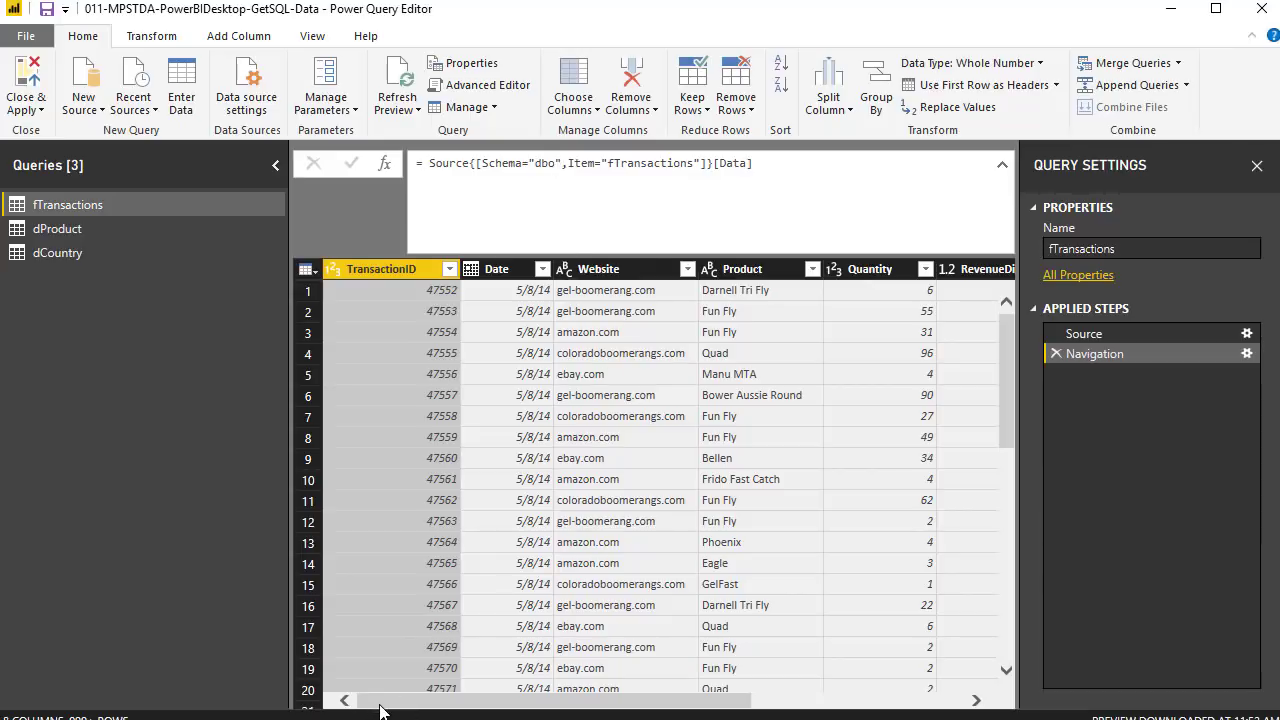
left_click_drag(369, 702, 465, 705)
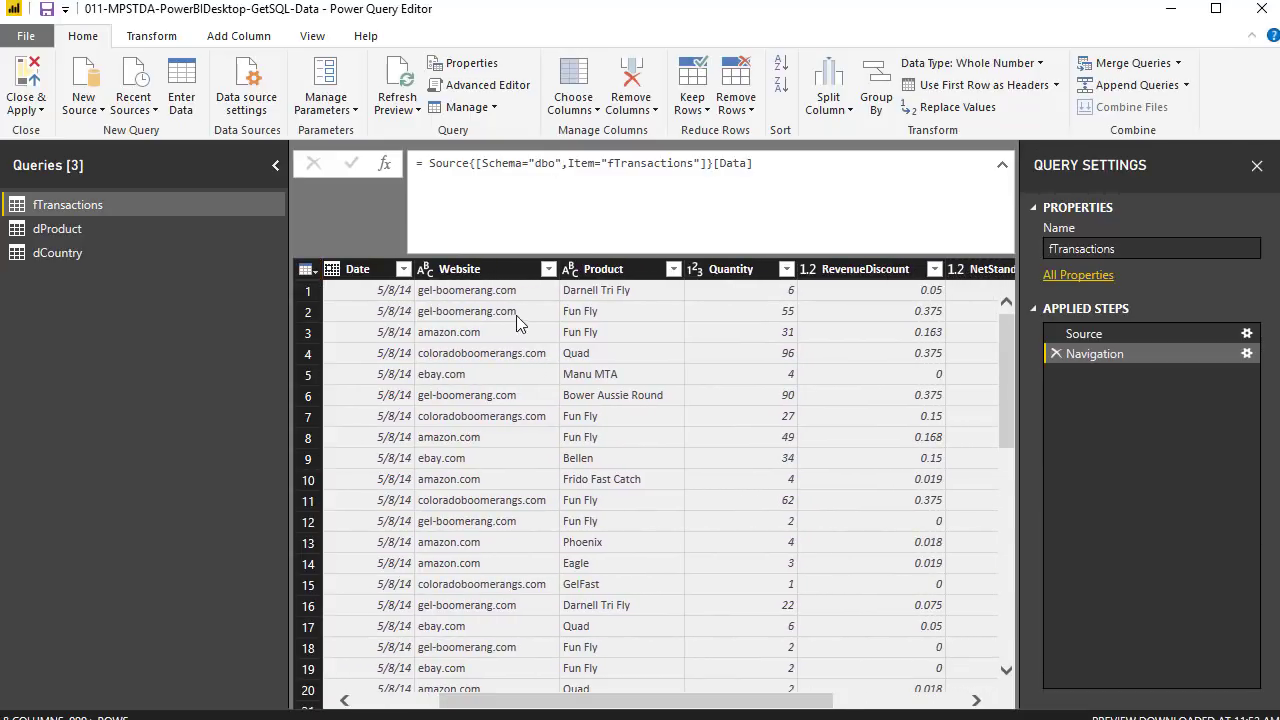
scroll(898, 296, "right", 3)
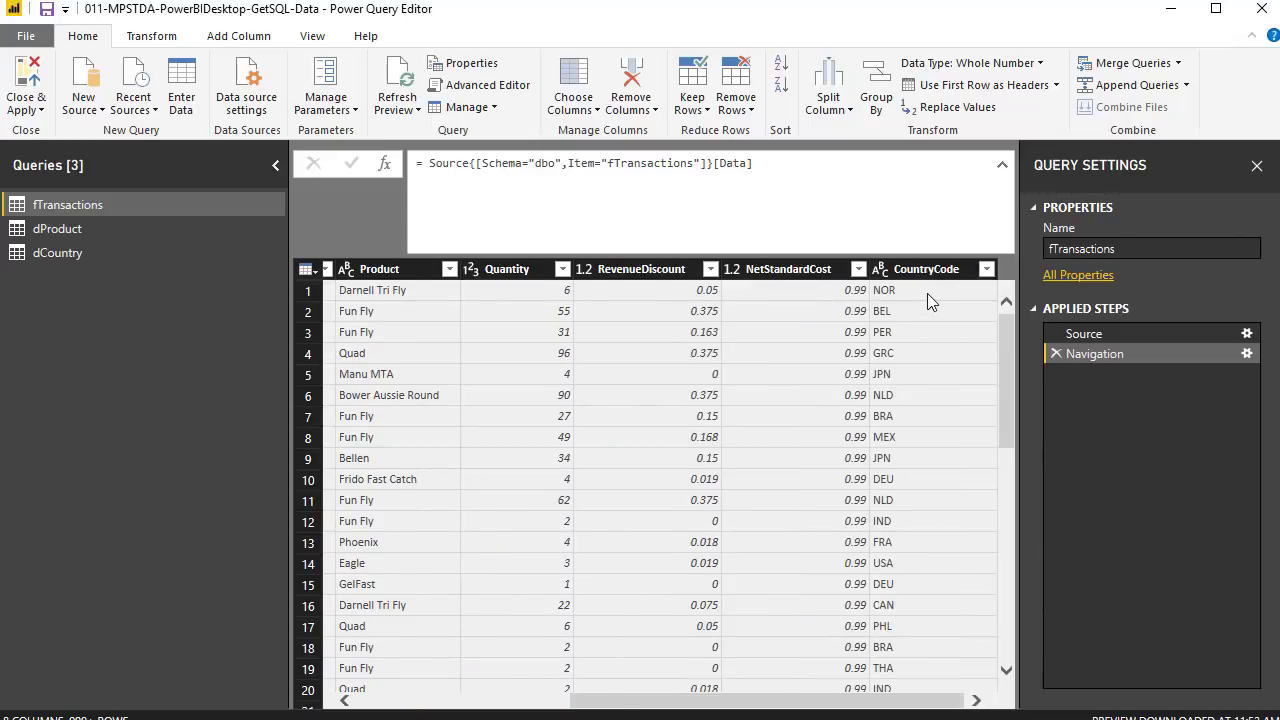
left_click(46, 233)
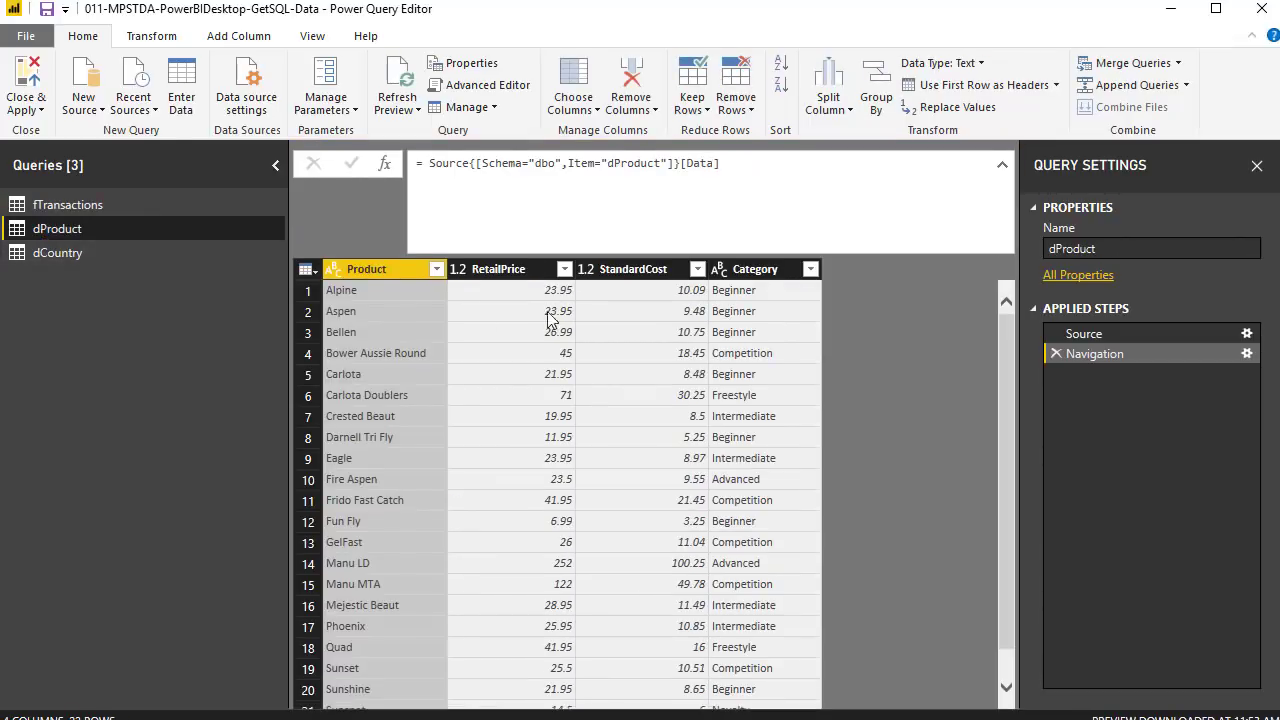
left_click(74, 260)
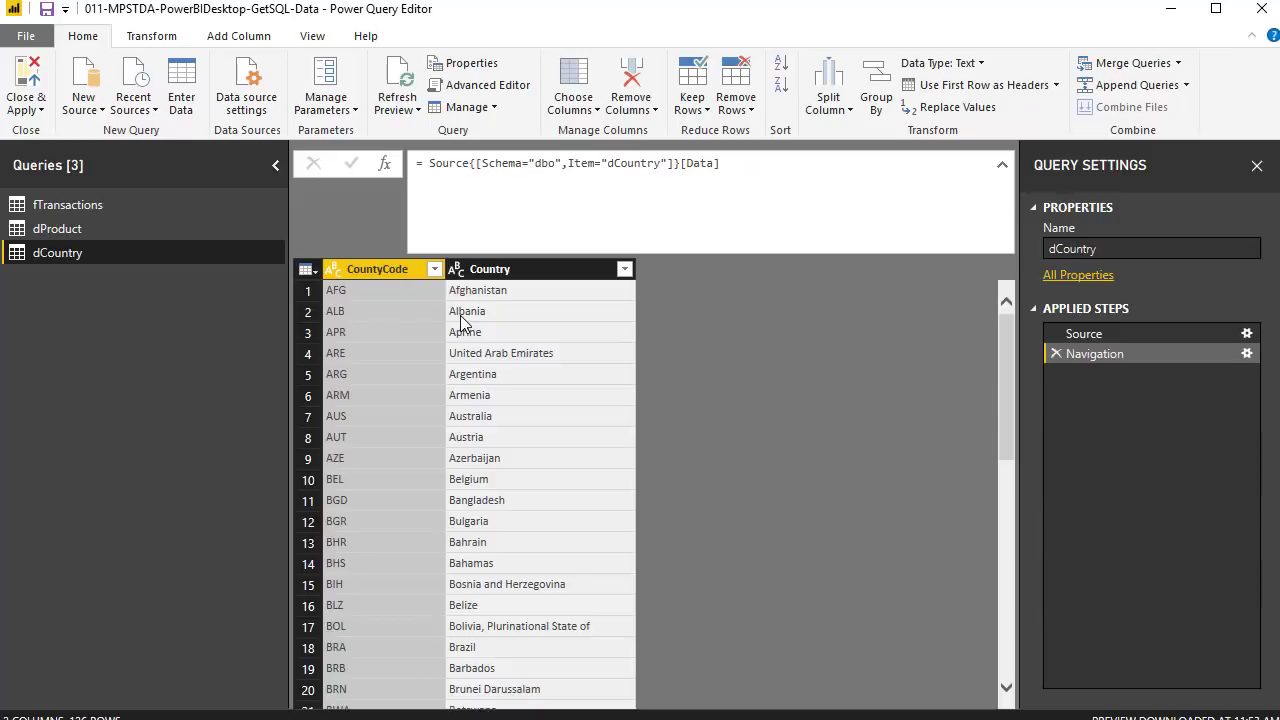
left_click(40, 111)
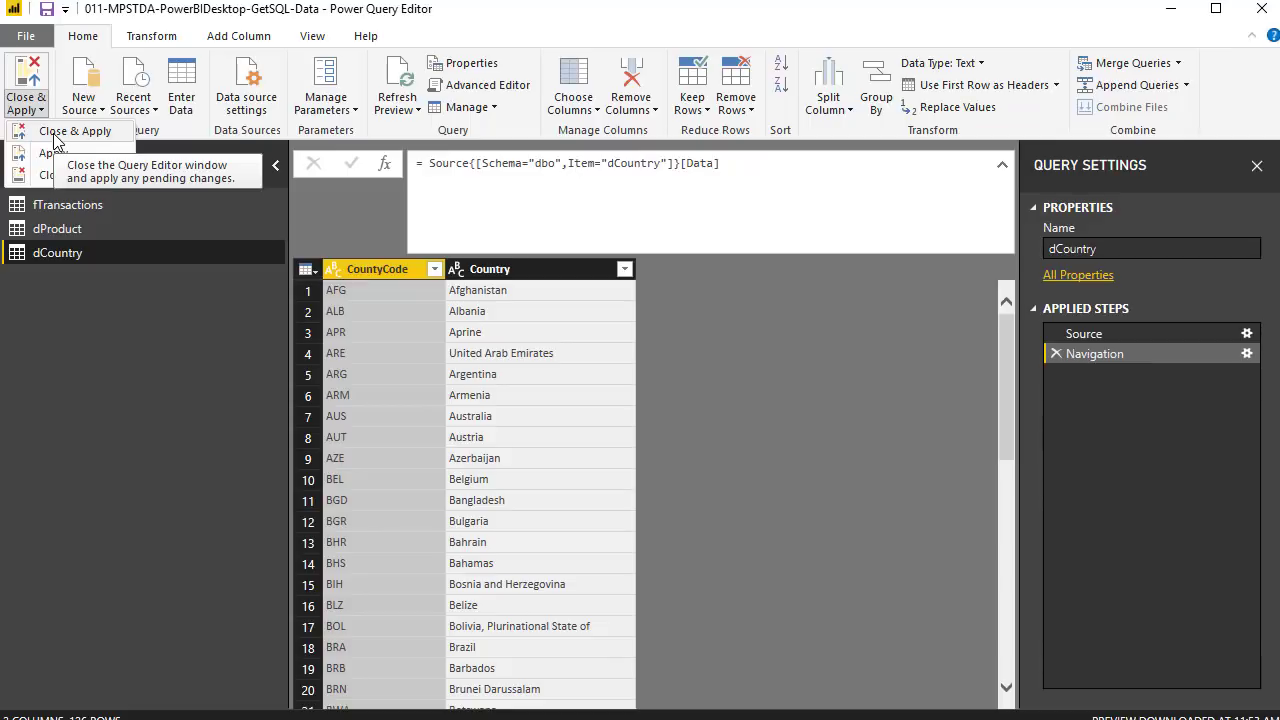
- Close & Apply the three queries, expand dCountry, dProduct and fTransactions in Data view, and view the model diagram
left_click(72, 131)
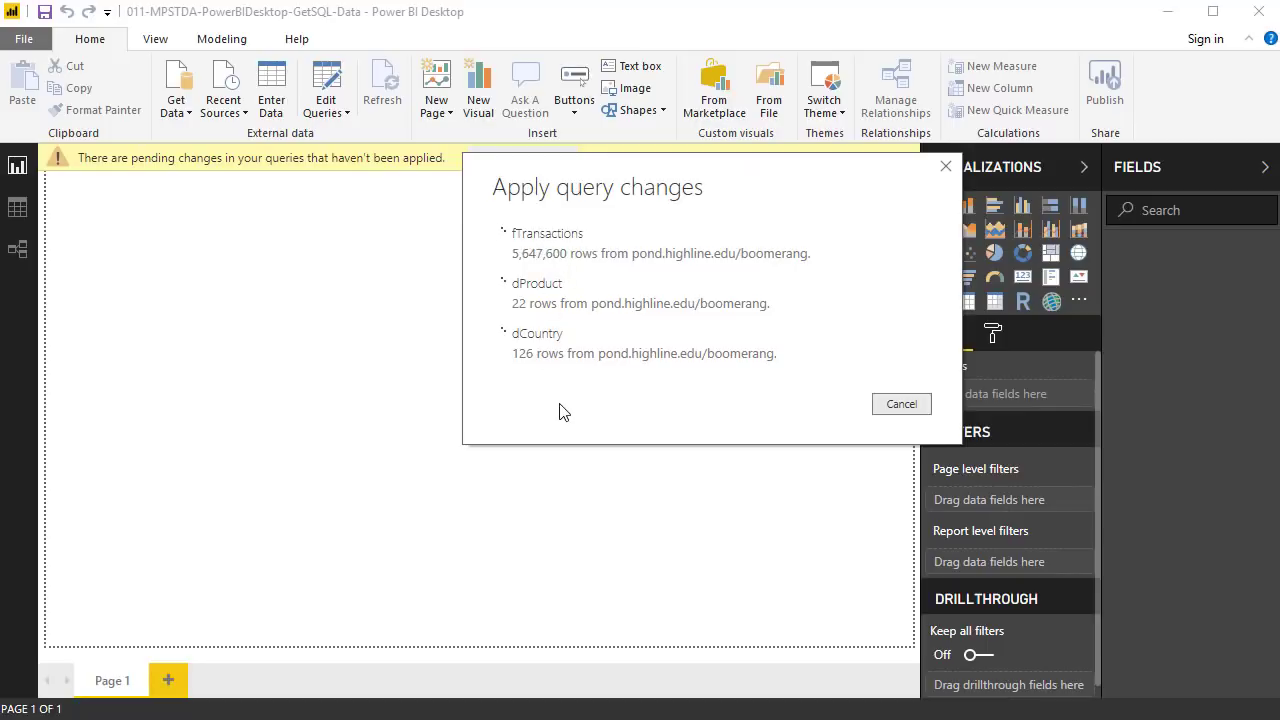
left_click(21, 220)
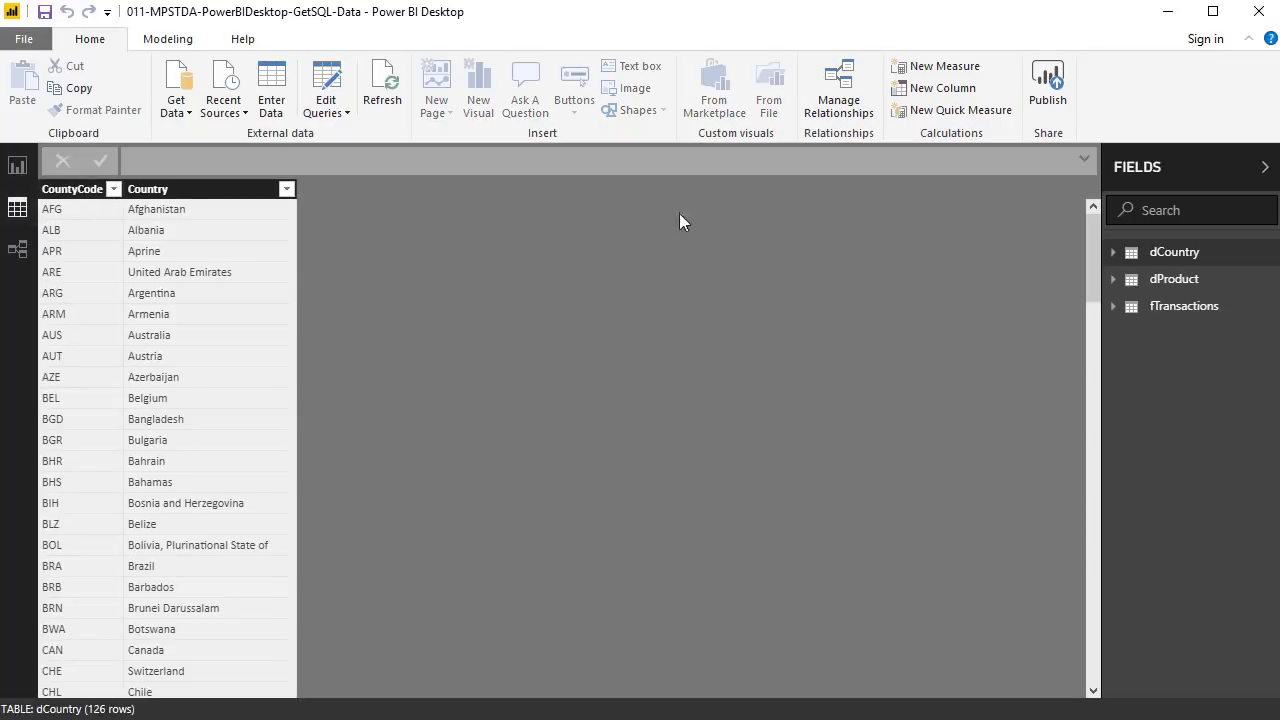
left_click(1168, 258)
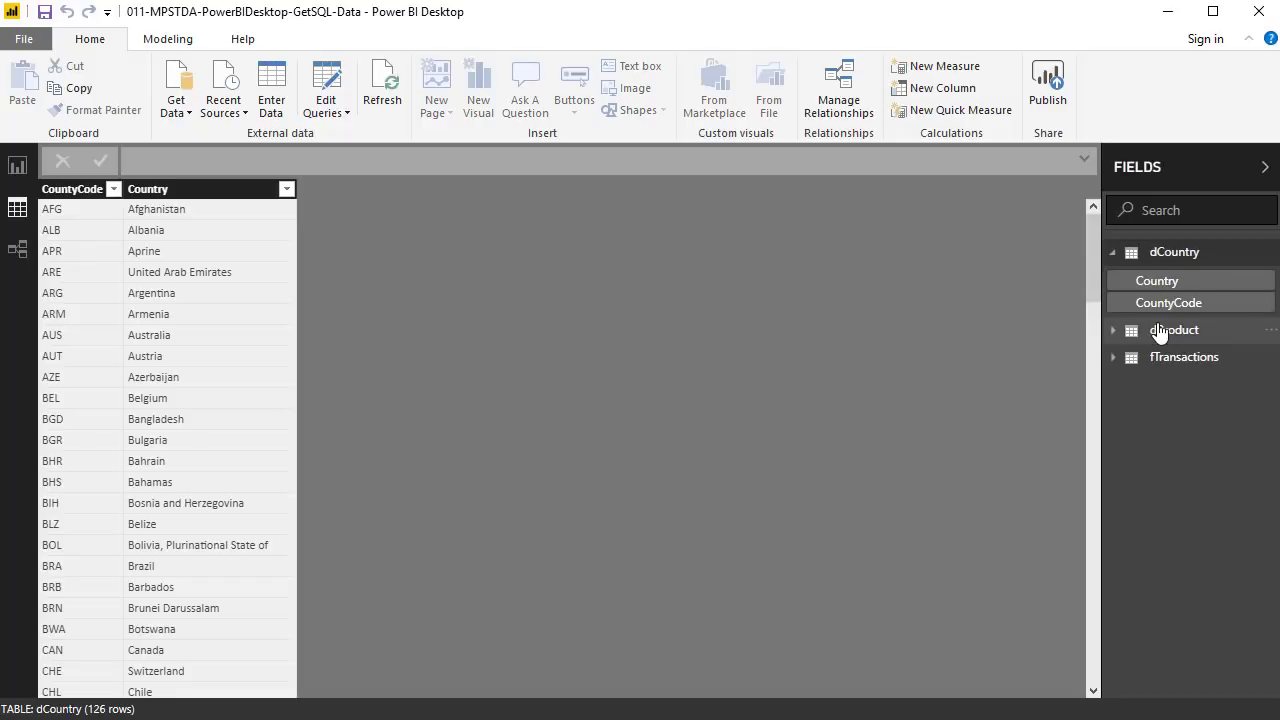
left_click(1160, 333)
left_click(1160, 457)
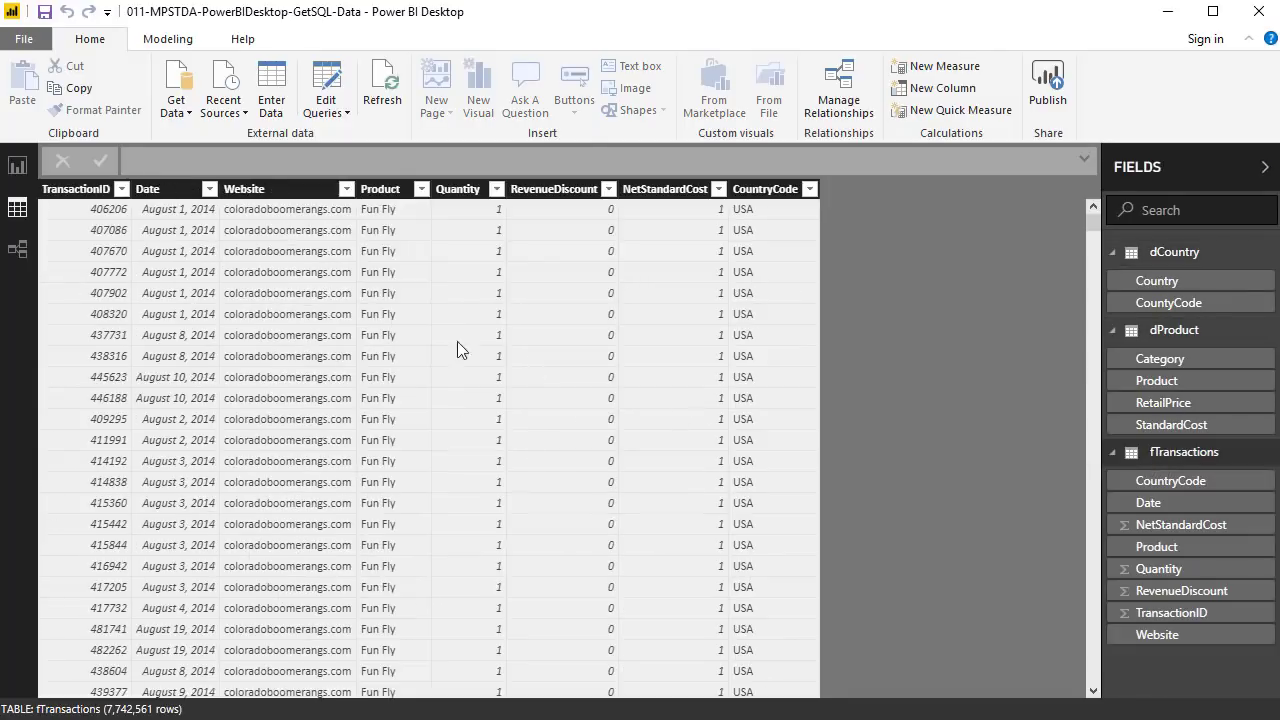
left_click(26, 256)
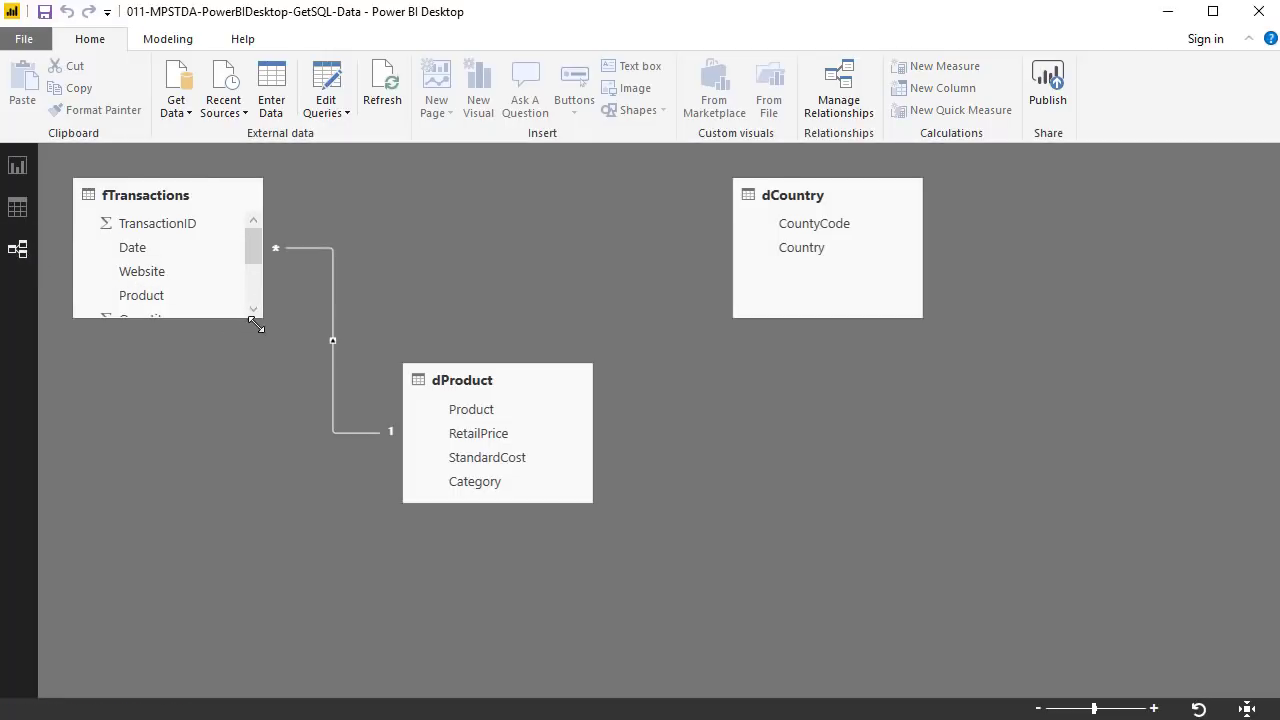
- Enlarge the fTransactions card and reposition the dProduct and dCountry cards around it
left_click_drag(256, 324, 277, 475)
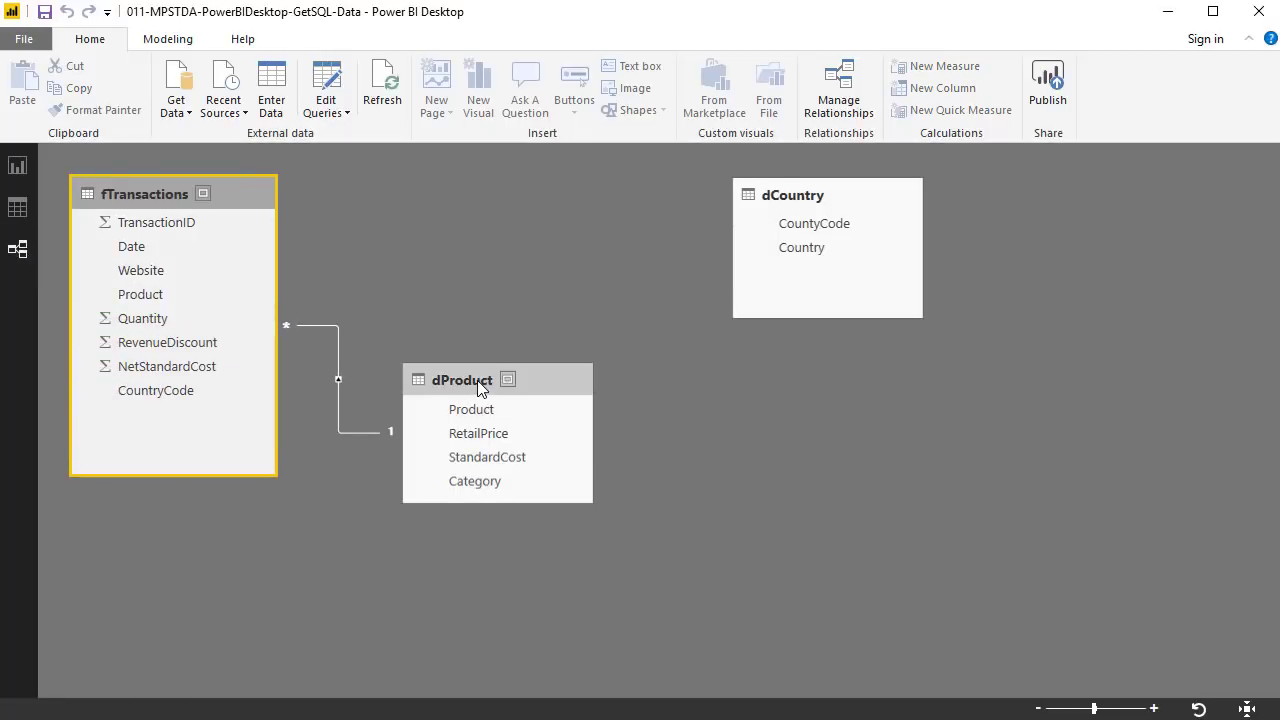
left_click_drag(478, 389, 501, 445)
left_click_drag(814, 195, 584, 201)
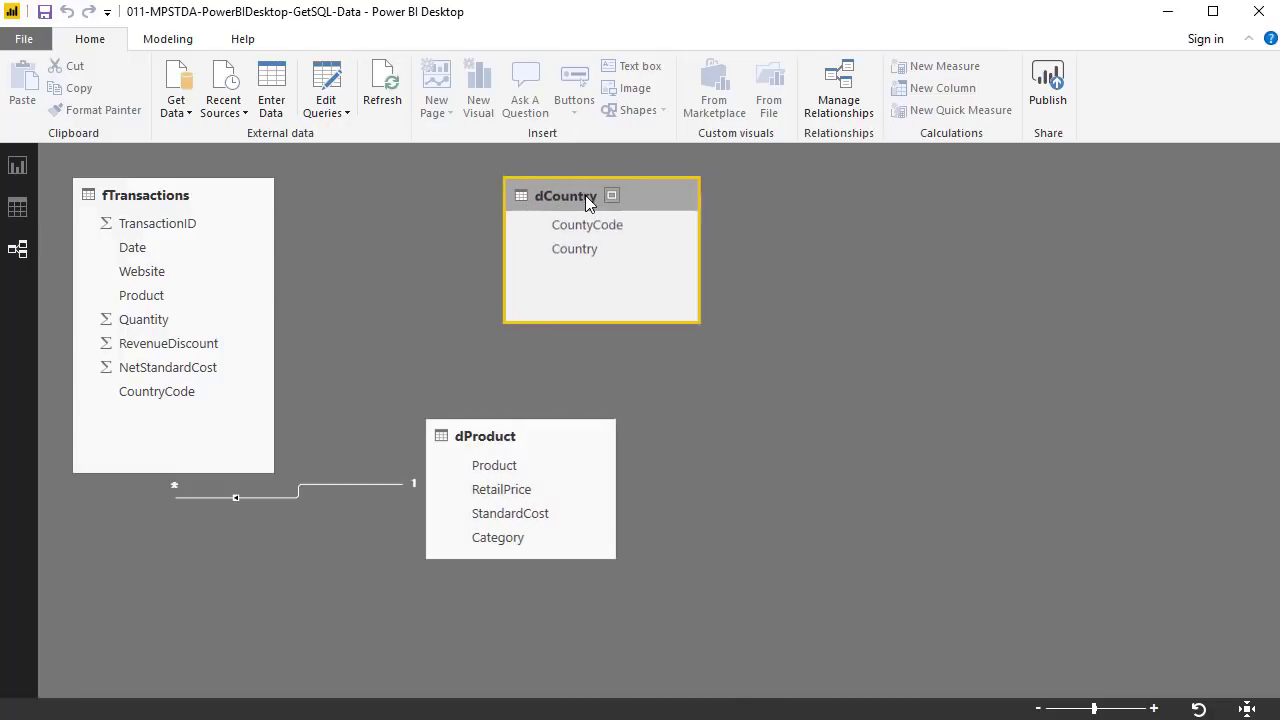
left_click_drag(480, 441, 468, 398)
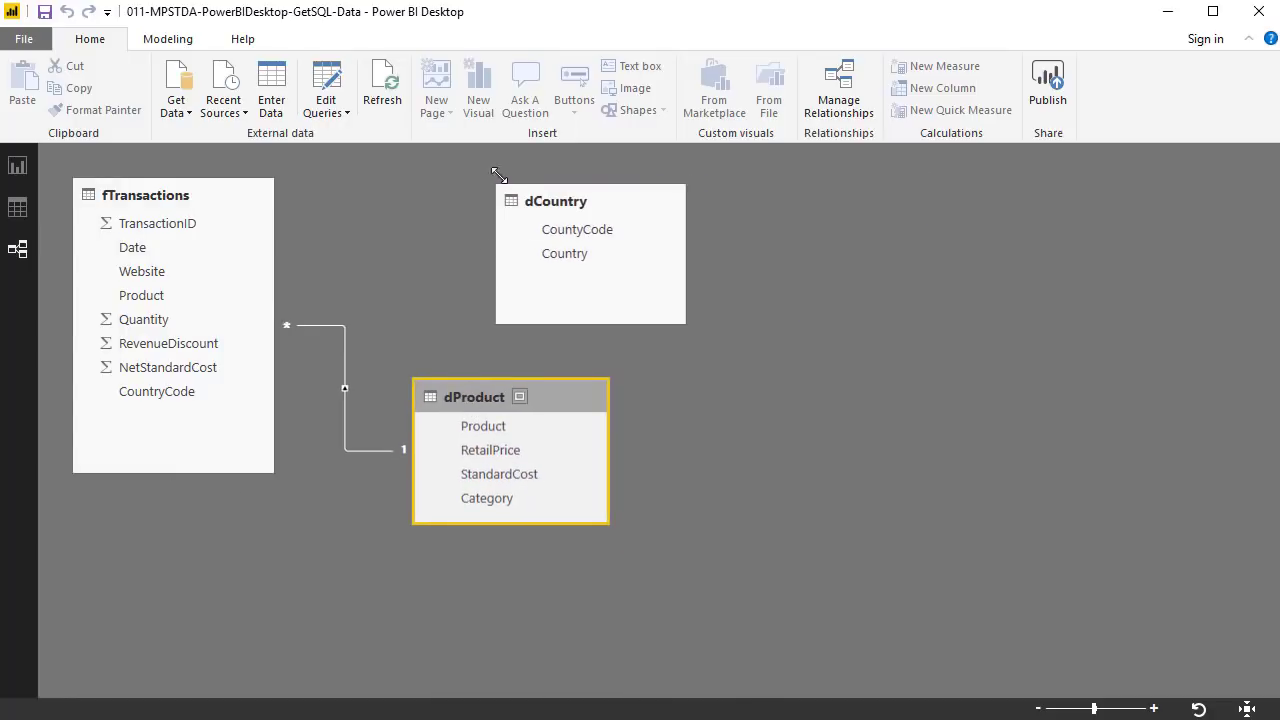
left_click_drag(554, 202, 456, 190)
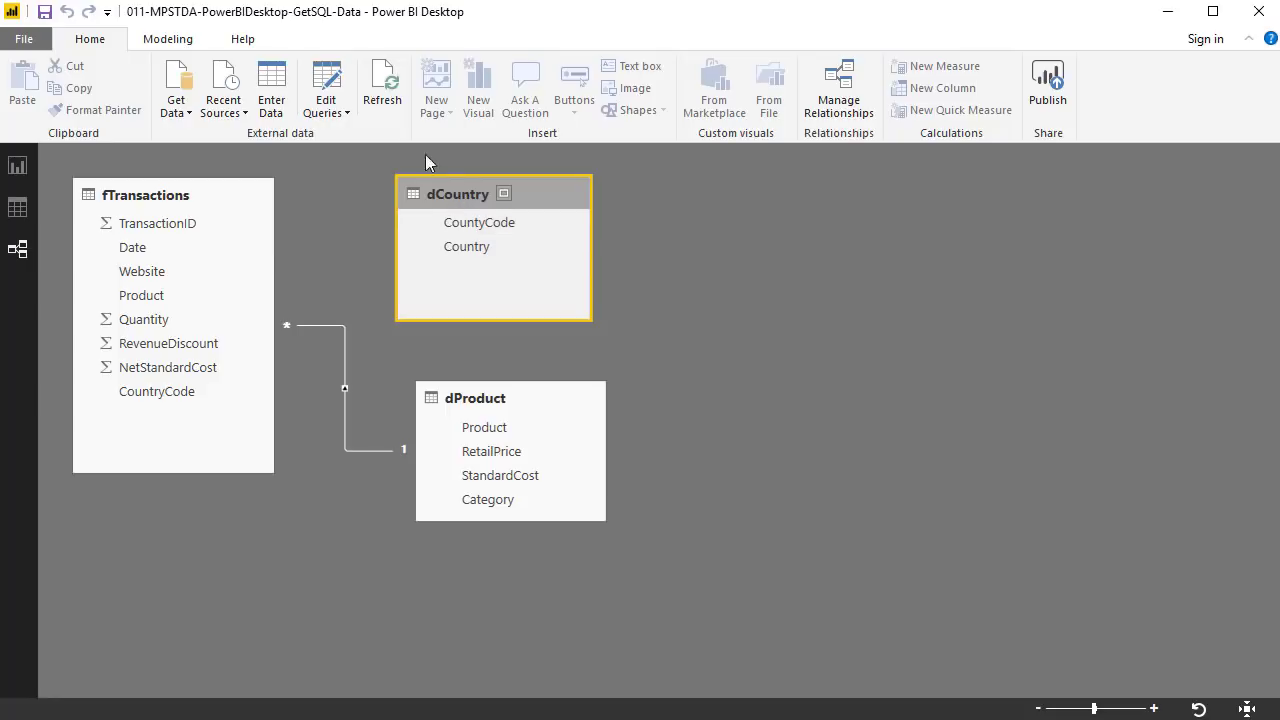
- Reopen the queries and check fTransactions' Source step, then its Navigation step
left_click(324, 92)
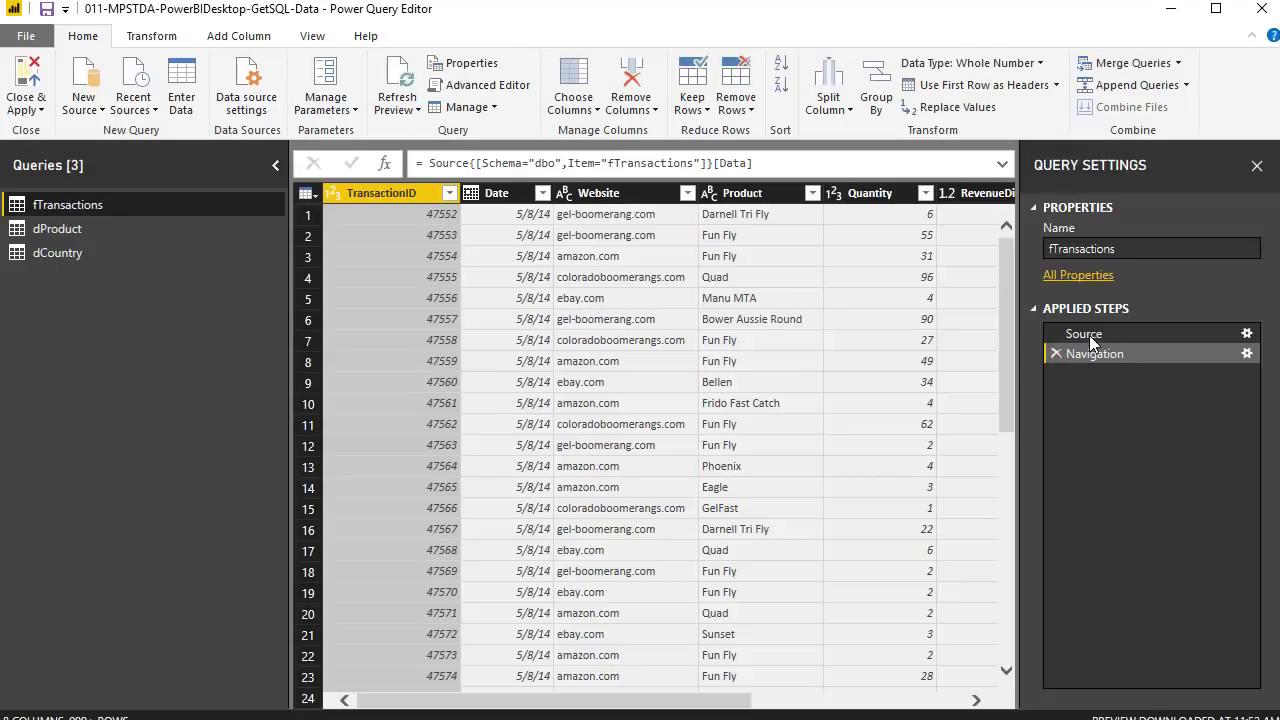
left_click(1088, 336)
left_click(1100, 355)
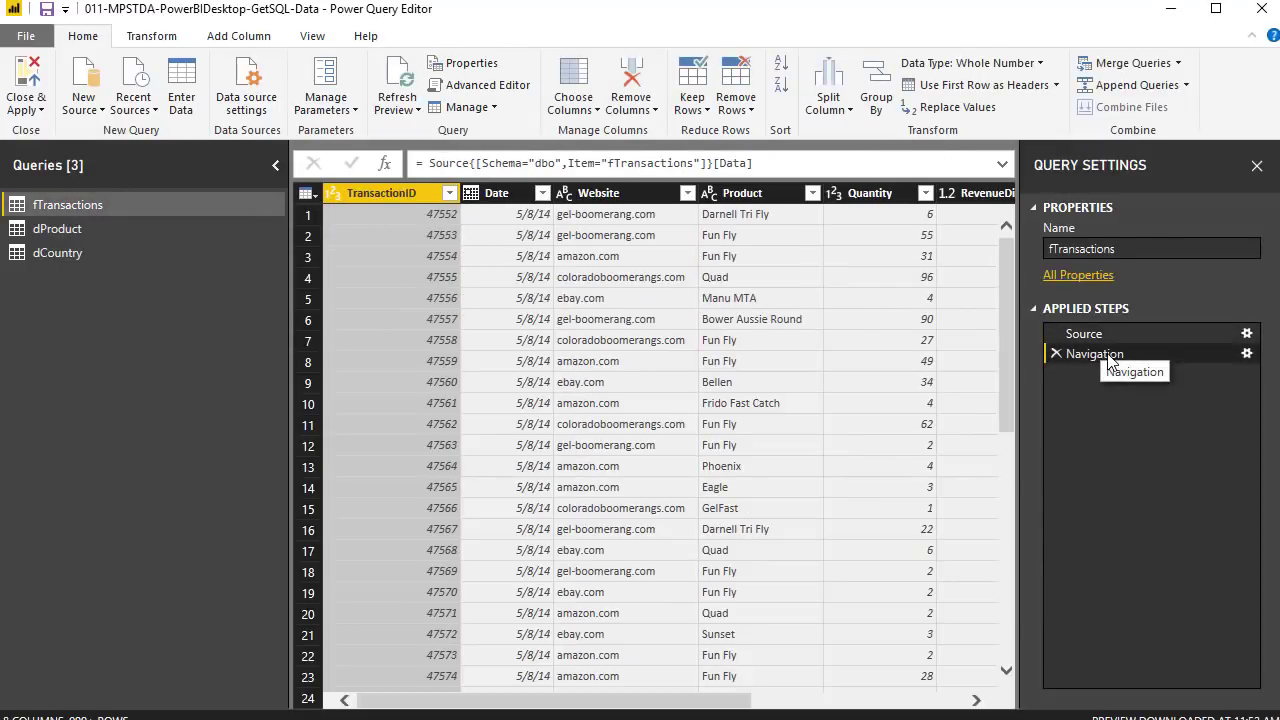